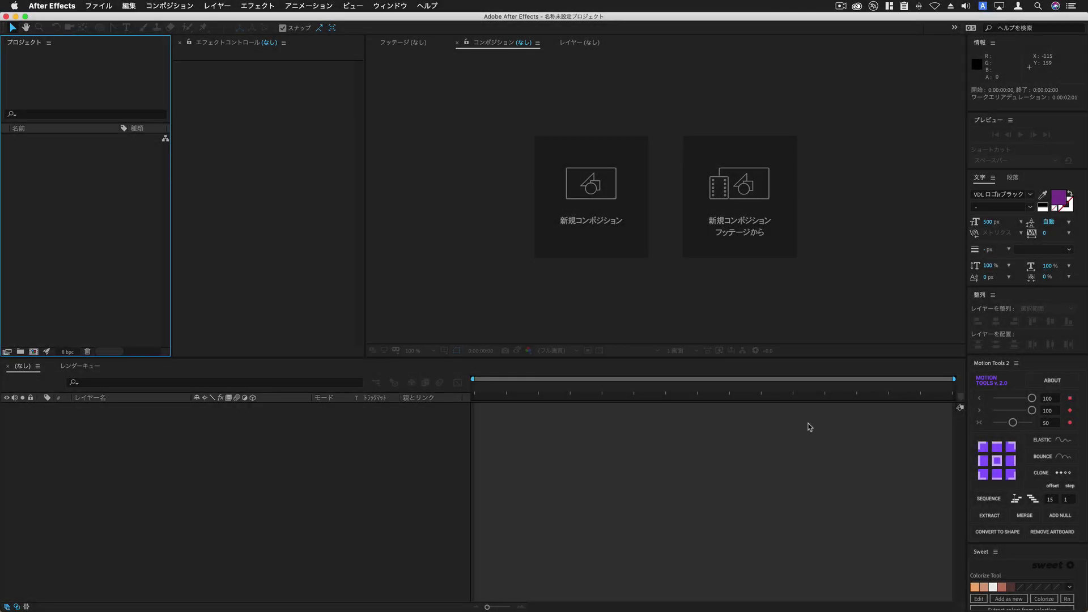
# - Create an HDTV 1080 29.97 fps, 5-second composition called 'smoke' and open it
pyautogui.click(810, 426)
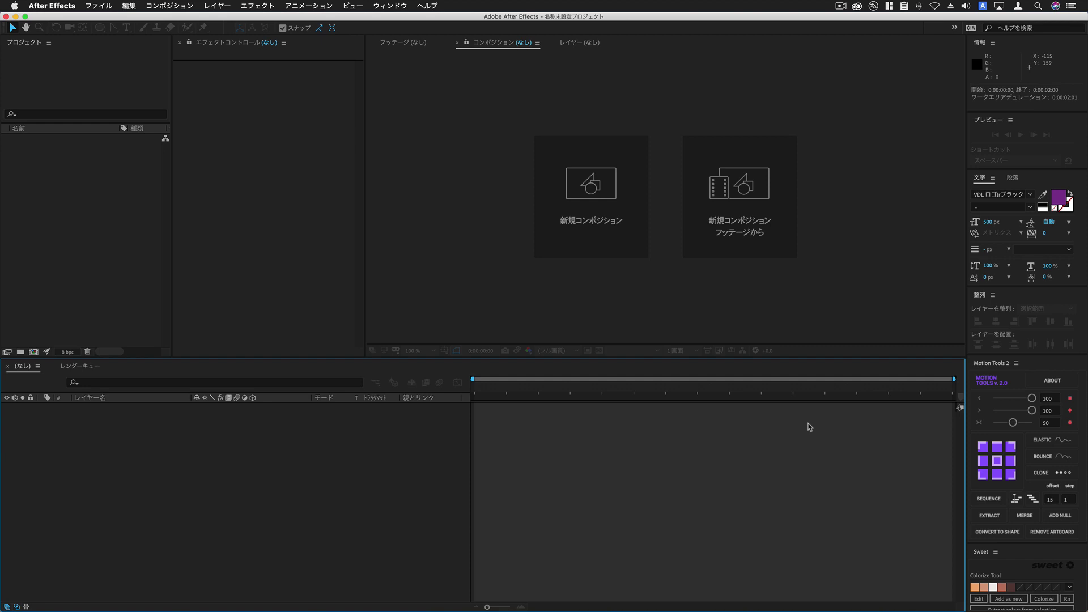
pyautogui.click(592, 190)
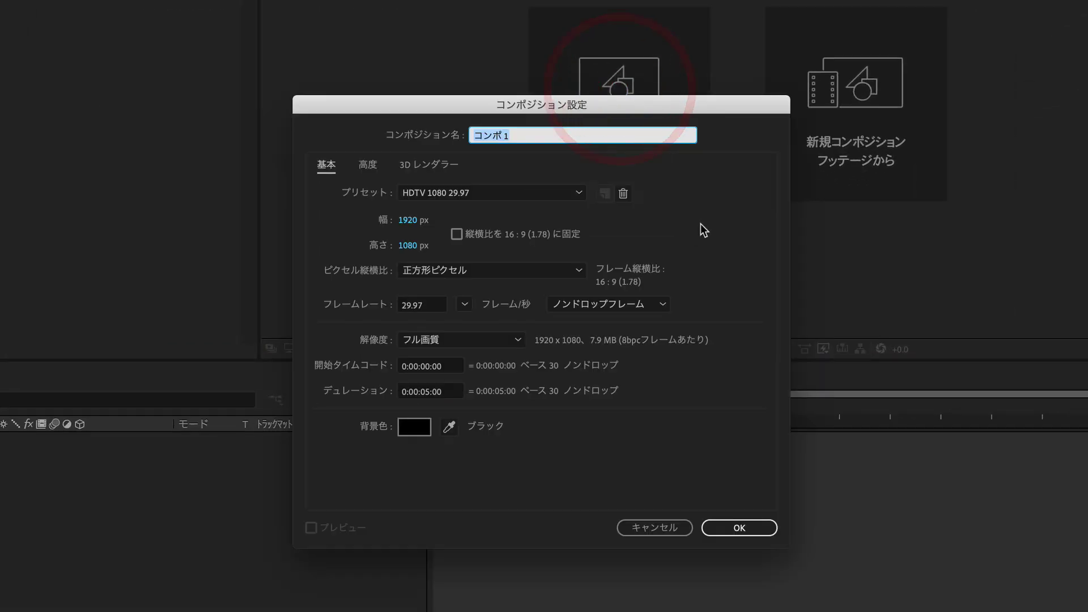
pyautogui.write('sm')
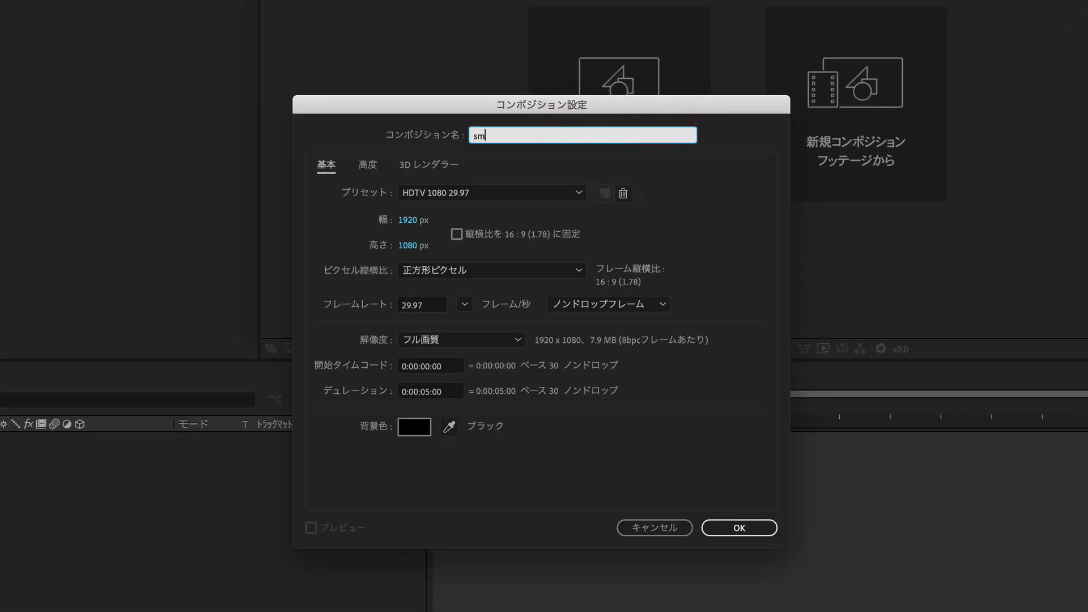
pyautogui.write('oke')
pyautogui.click(739, 529)
pyautogui.click(687, 482)
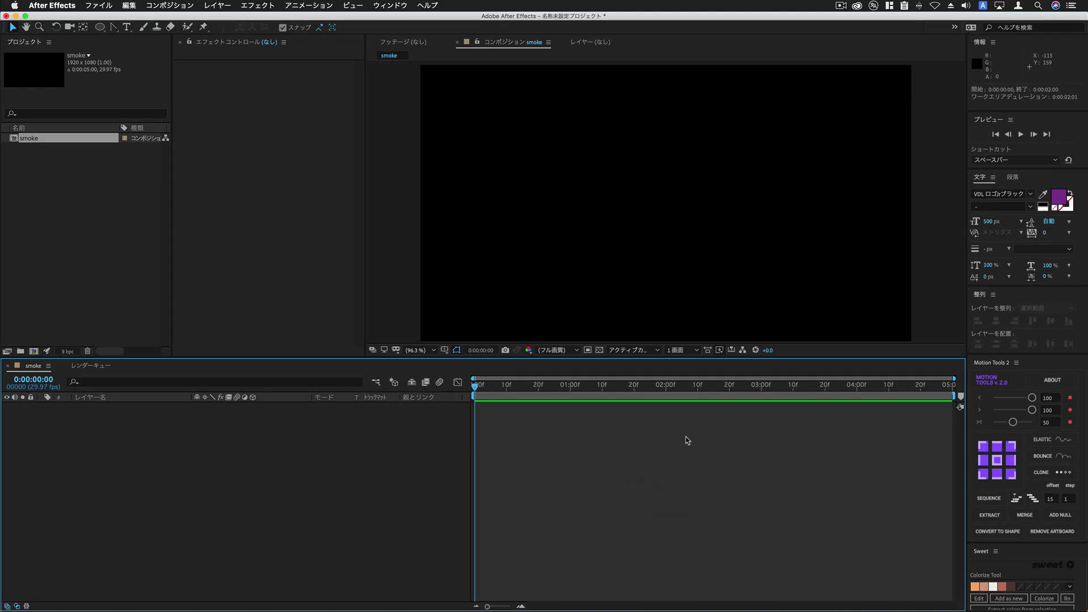
# - Add a white 1920×1080 solid layer named 'smnoke1' to the composition
pyautogui.click(217, 5)
pyautogui.moveTo(227, 18)
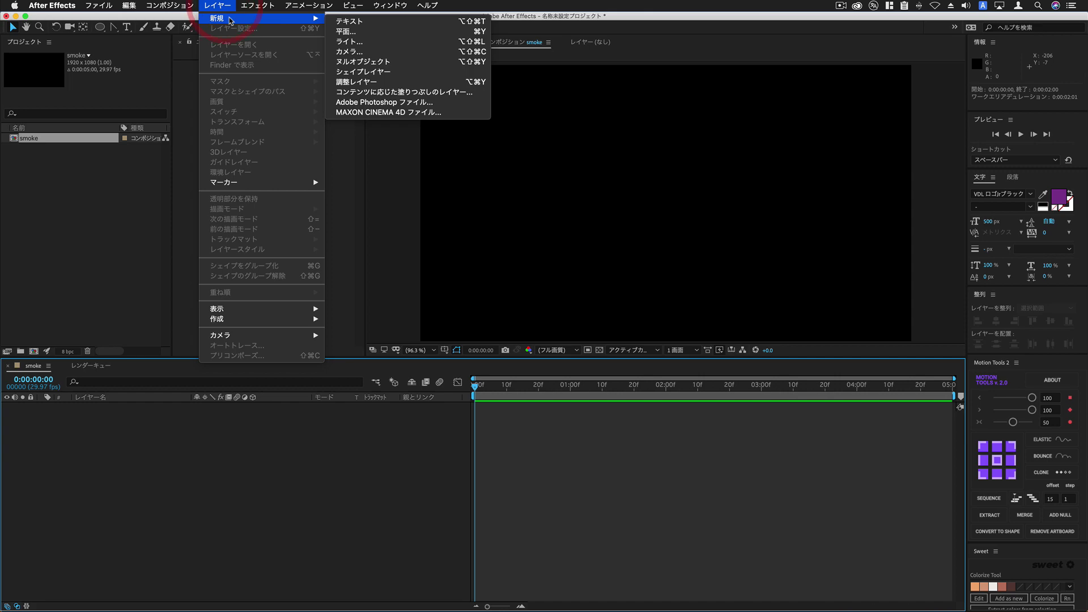
pyautogui.click(377, 31)
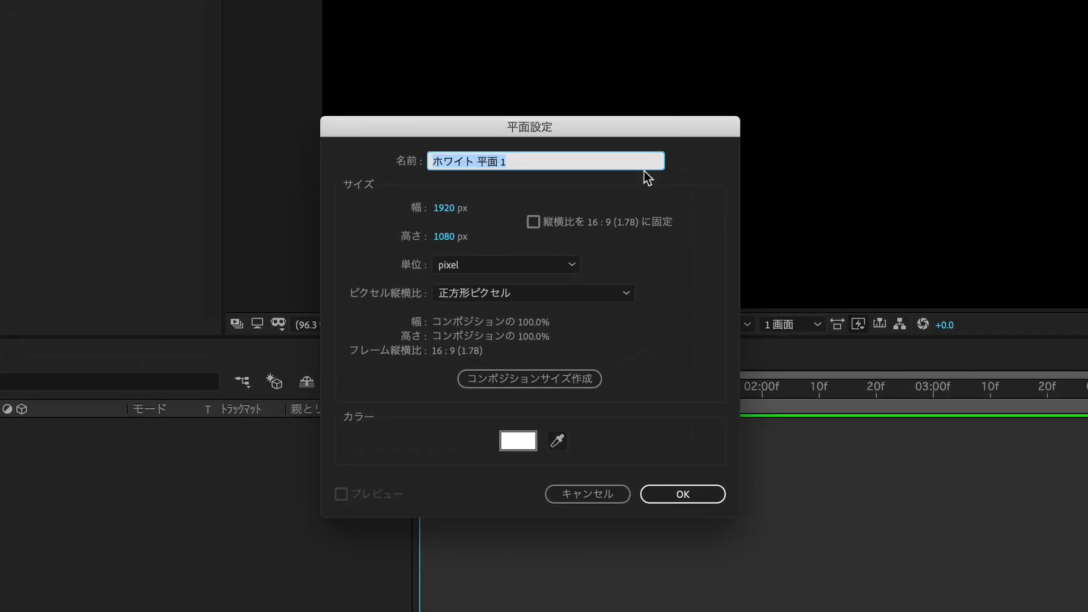
pyautogui.write('smnoke')
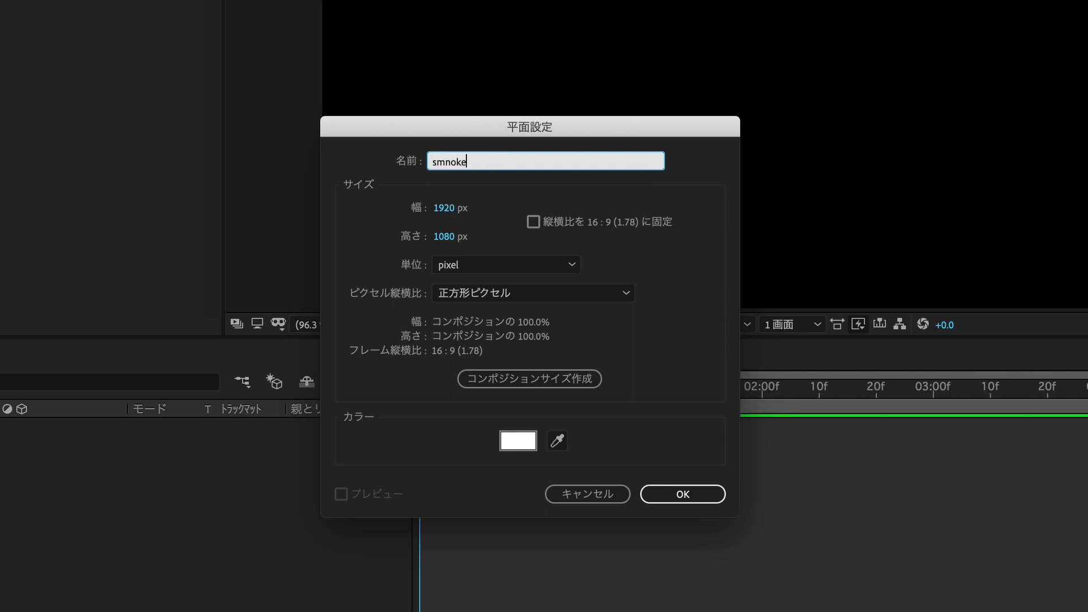
pyautogui.write('1')
pyautogui.click(518, 441)
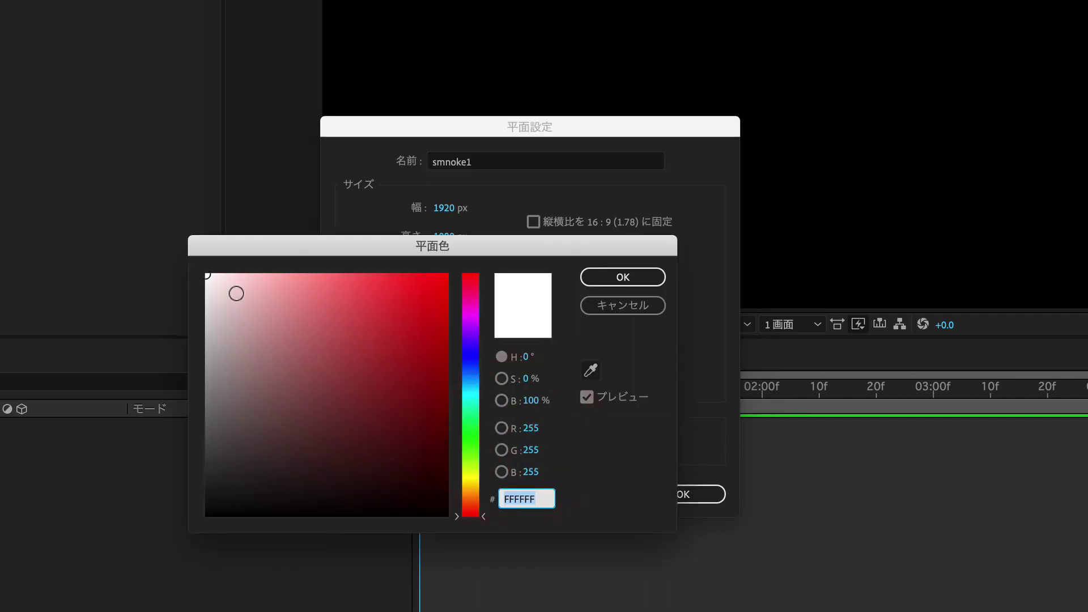
pyautogui.click(626, 279)
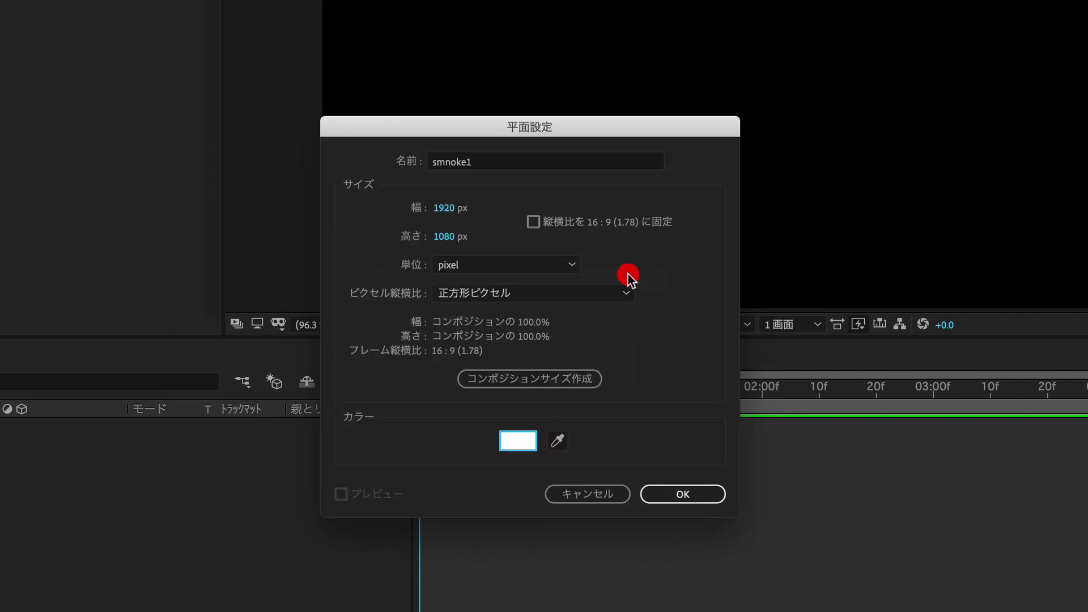
pyautogui.click(682, 494)
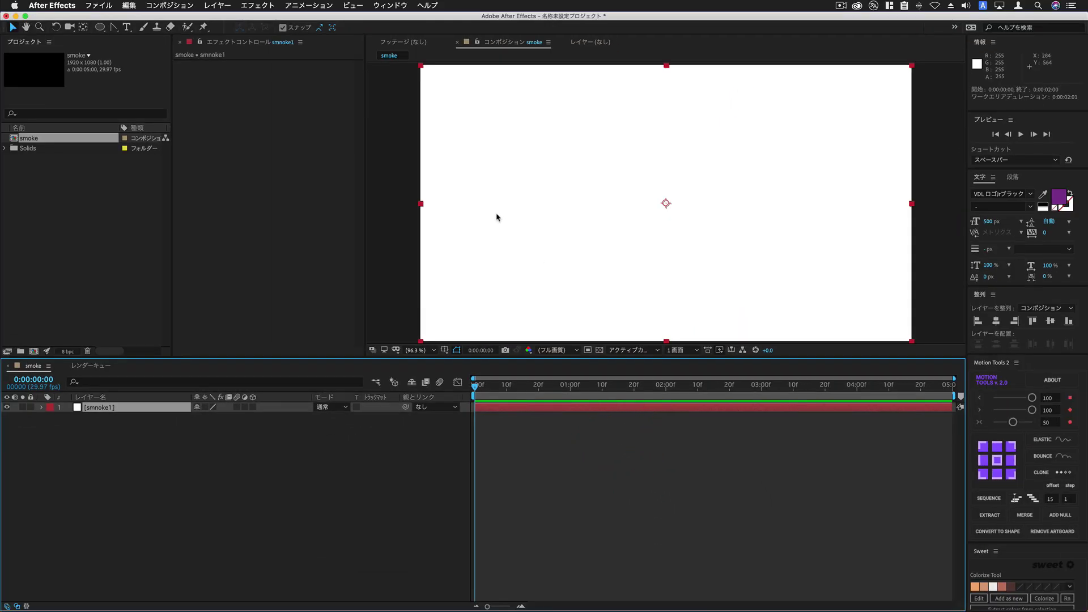
# - Apply a Generate > Fill effect to smnoke1 with pure white colour, then collapse it
pyautogui.click(259, 6)
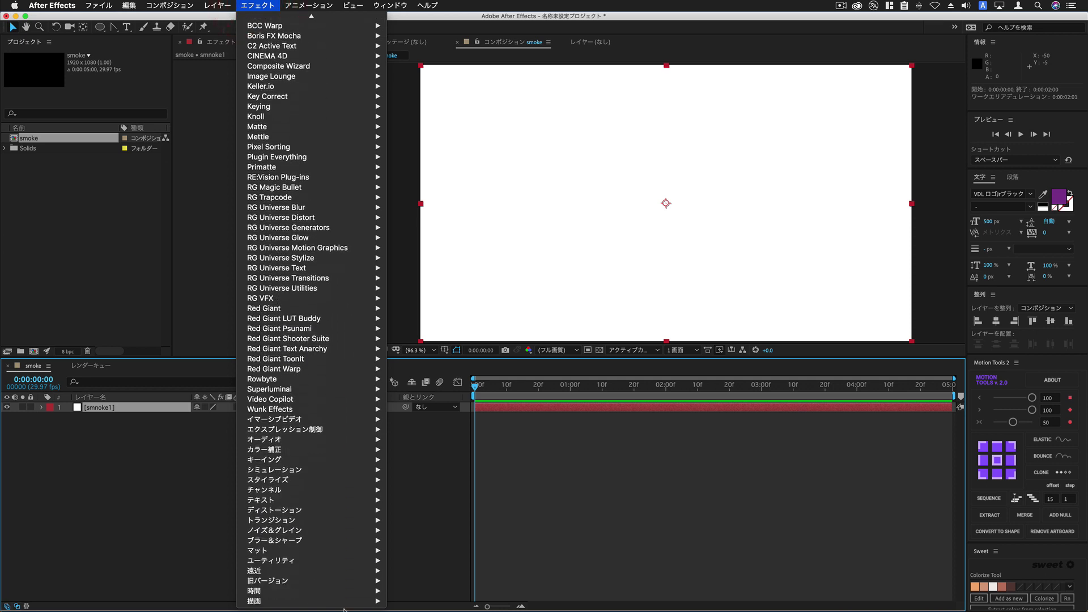
pyautogui.moveTo(343, 605)
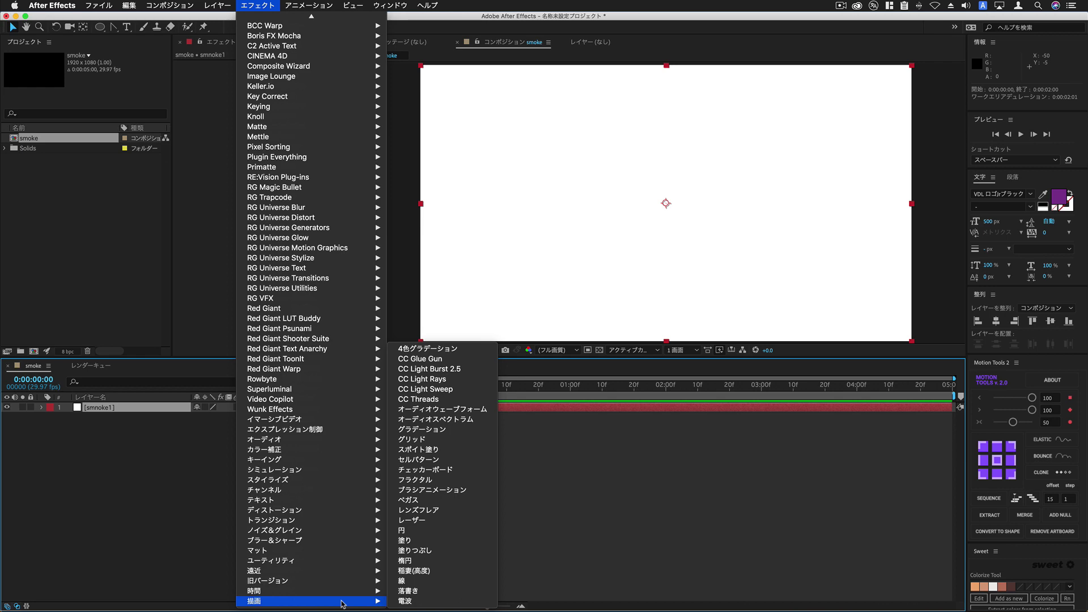
pyautogui.click(433, 542)
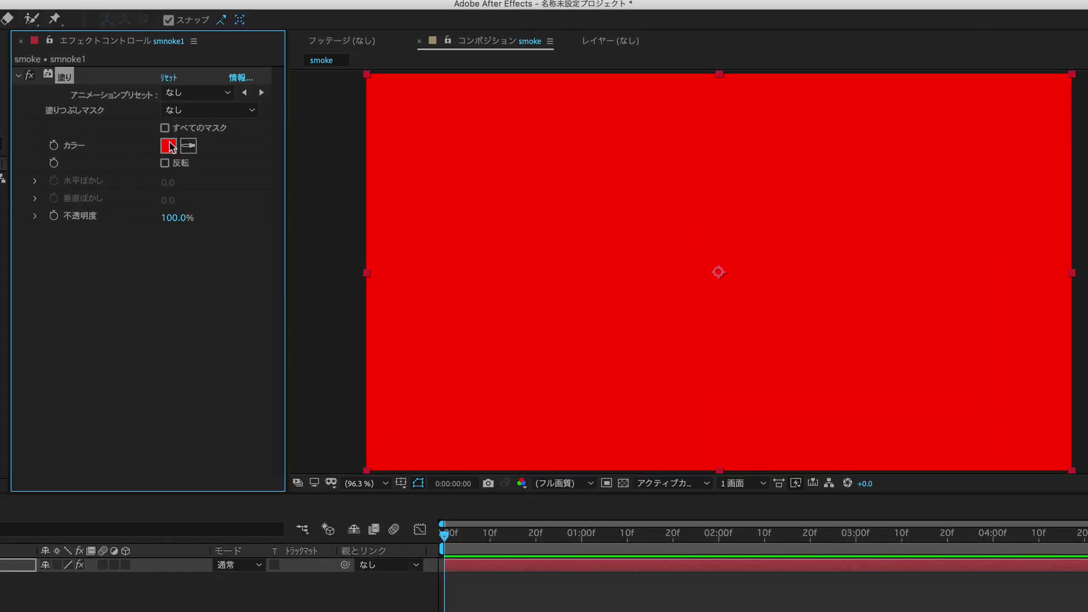
pyautogui.click(169, 147)
pyautogui.click(275, 444)
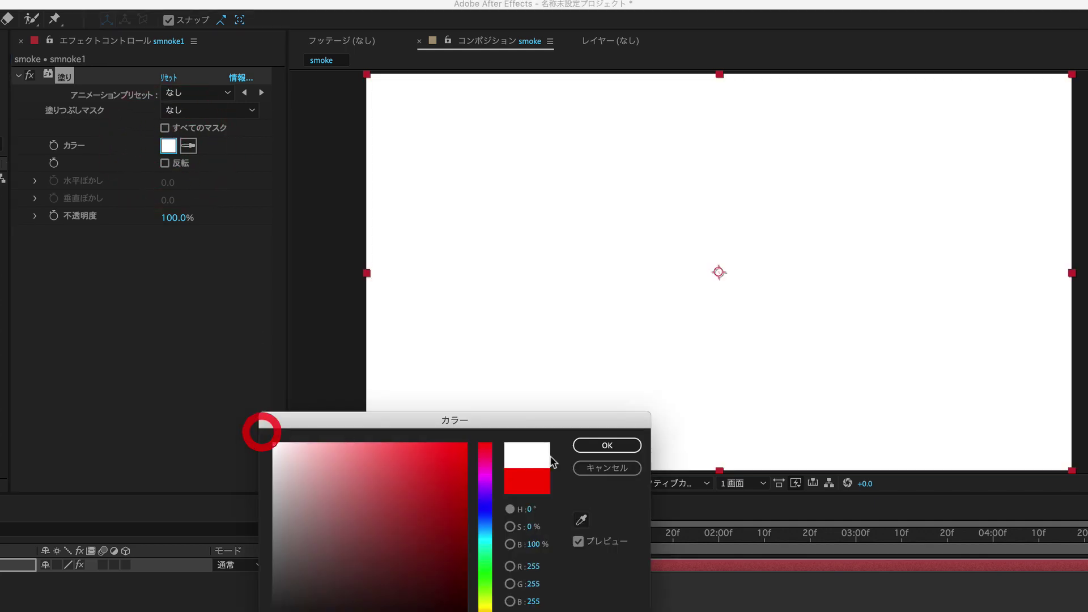
pyautogui.click(621, 445)
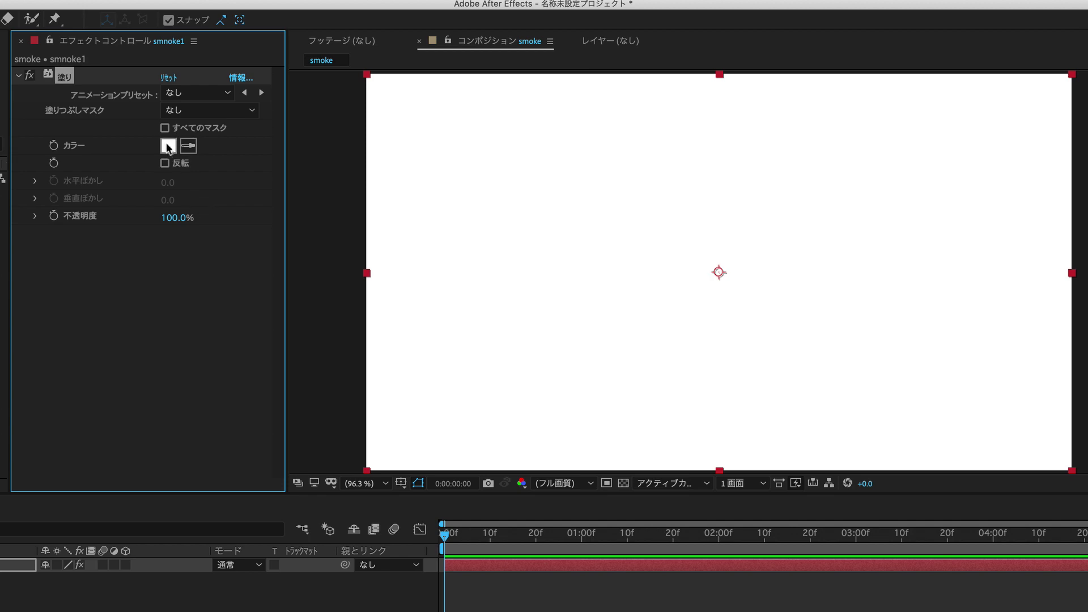
pyautogui.click(18, 75)
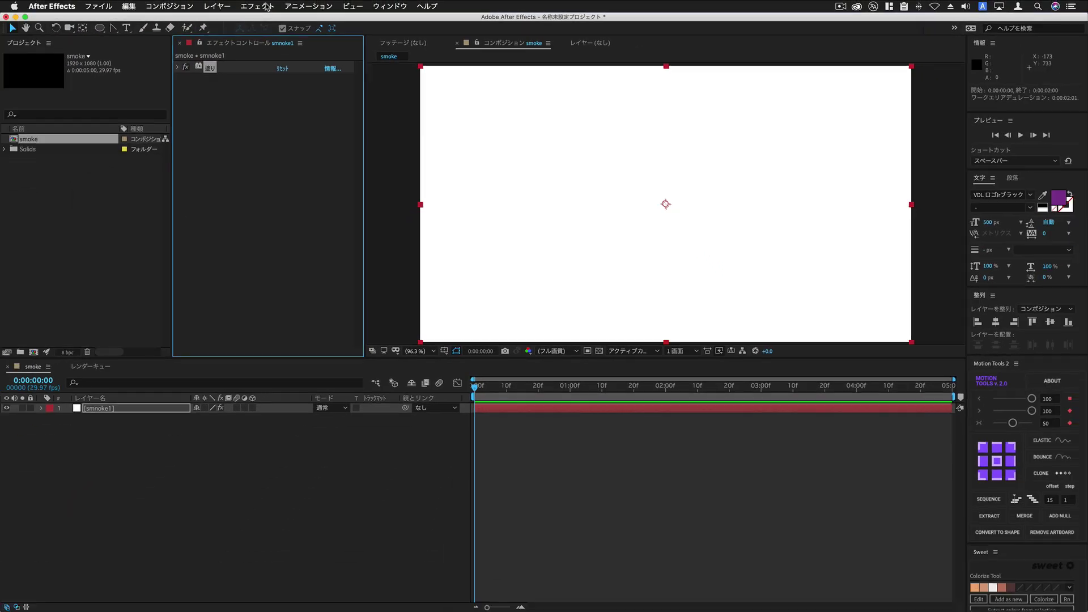
# - Apply Simulation > CC Mr. Mercury to the solid and set Radius X and Y to 0
pyautogui.click(257, 6)
pyautogui.scroll(-5, 283, 329)
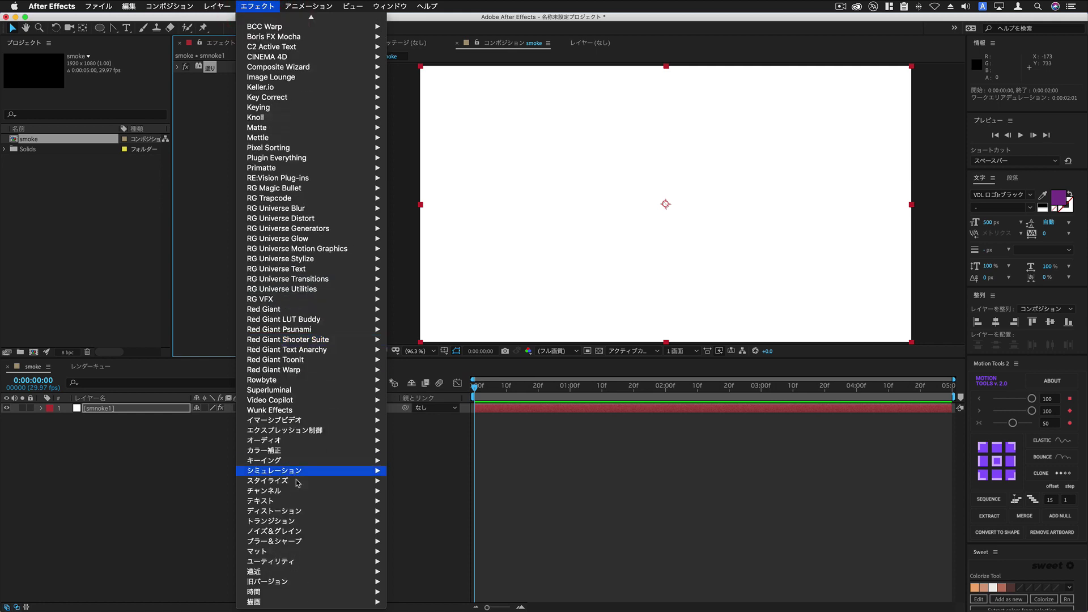
pyautogui.moveTo(300, 475)
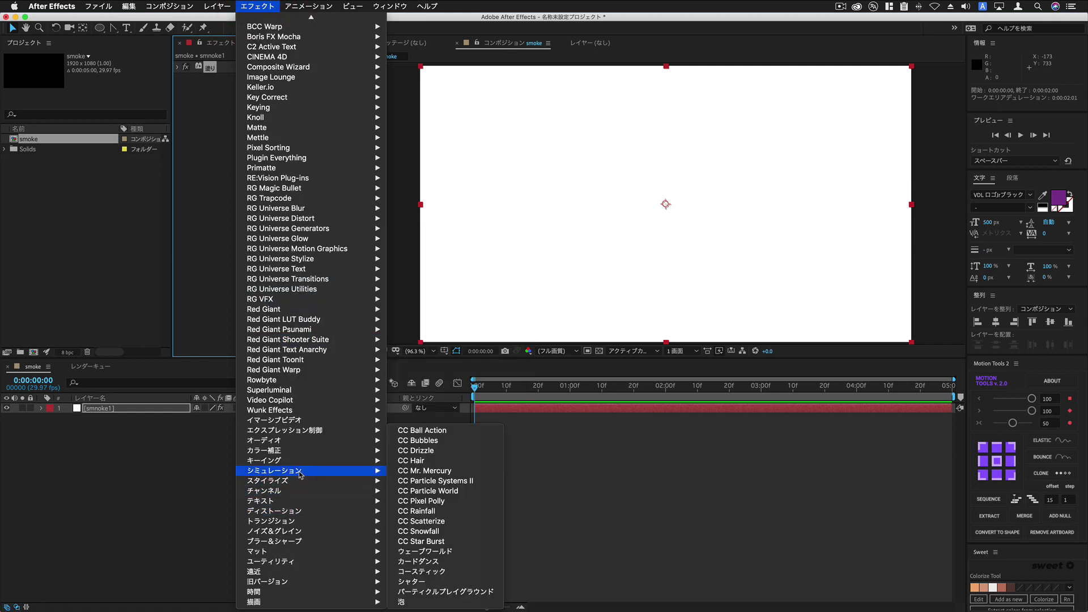
pyautogui.click(486, 473)
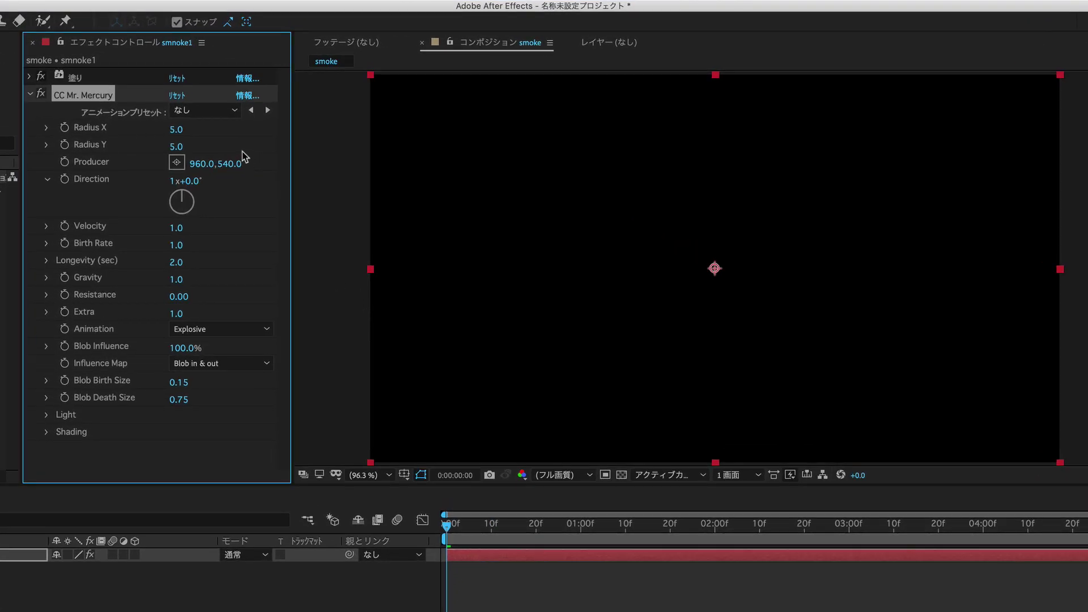
pyautogui.click(177, 130)
pyautogui.write('0')
pyautogui.click(214, 144)
pyautogui.click(176, 146)
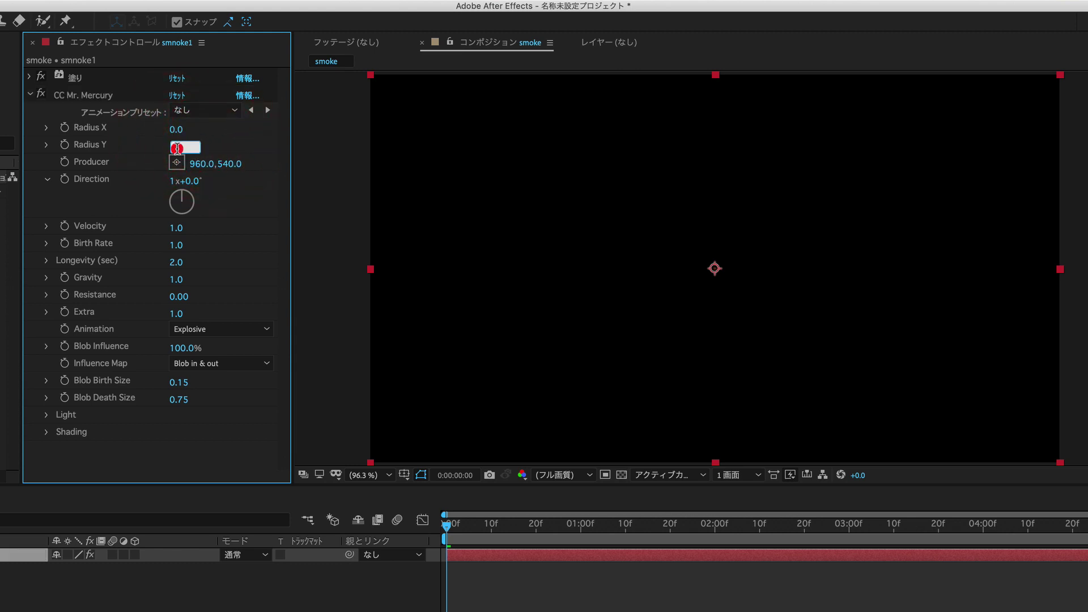
pyautogui.write('0')
pyautogui.press('Return')
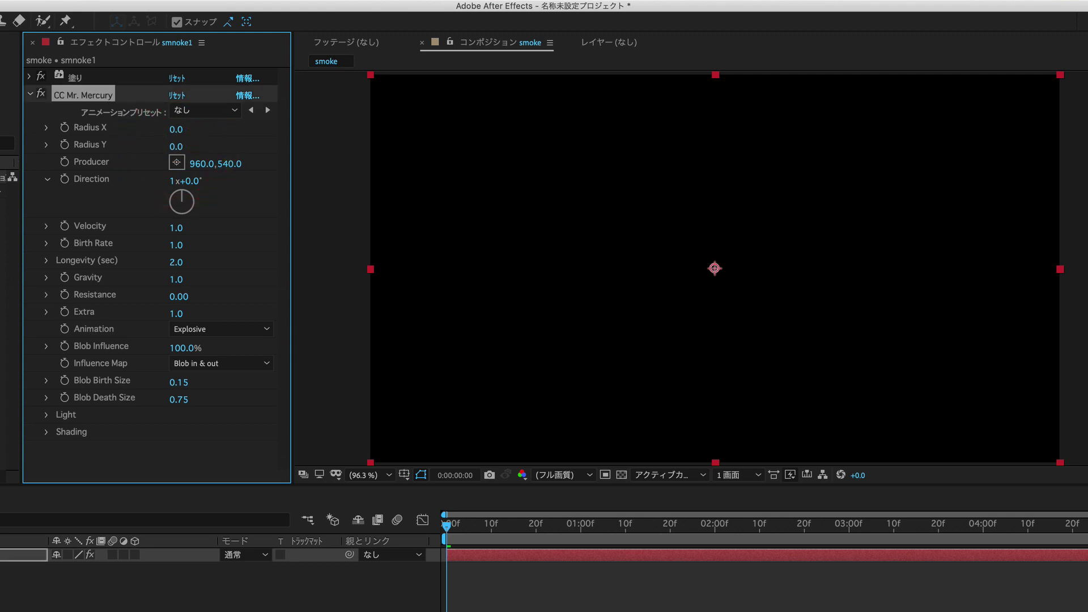
# - Set CC Mr. Mercury Velocity to 50, Longevity to 1.5 and Gravity to 0
pyautogui.click(180, 229)
pyautogui.write('50')
pyautogui.press('Return')
pyautogui.click(178, 262)
pyautogui.write('1.5')
pyautogui.press('Return')
pyautogui.click(177, 280)
pyautogui.write('0')
pyautogui.press('Return')
# - Set Resistance 20 and Blob Death Size 0, then keyframe Birth Rate at 30
pyautogui.click(182, 298)
pyautogui.write('20')
pyautogui.press('Return')
pyautogui.click(184, 401)
pyautogui.write('0')
pyautogui.press('Return')
pyautogui.click(175, 246)
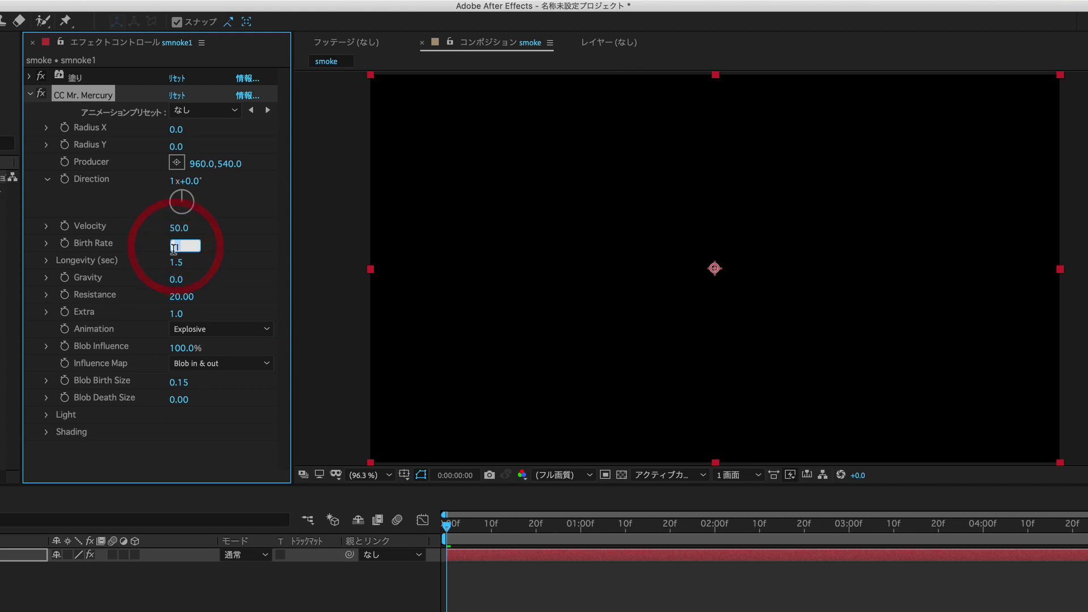
pyautogui.write('30')
pyautogui.click(66, 244)
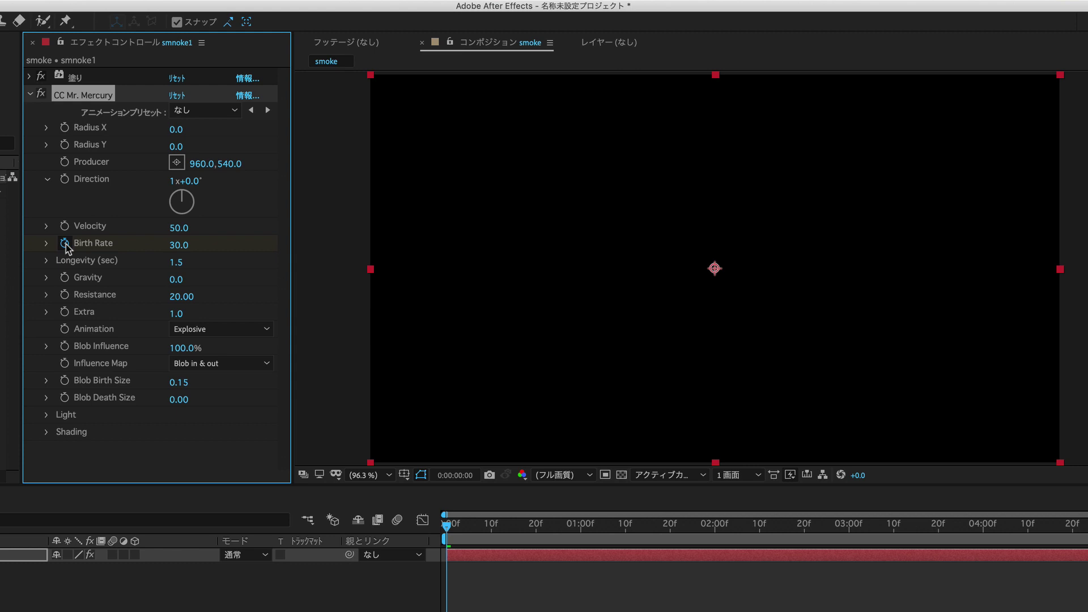
# - Preview the blobs, try Birth Rate 0 at frame 4, then undo it back to 30
pyautogui.press('space')
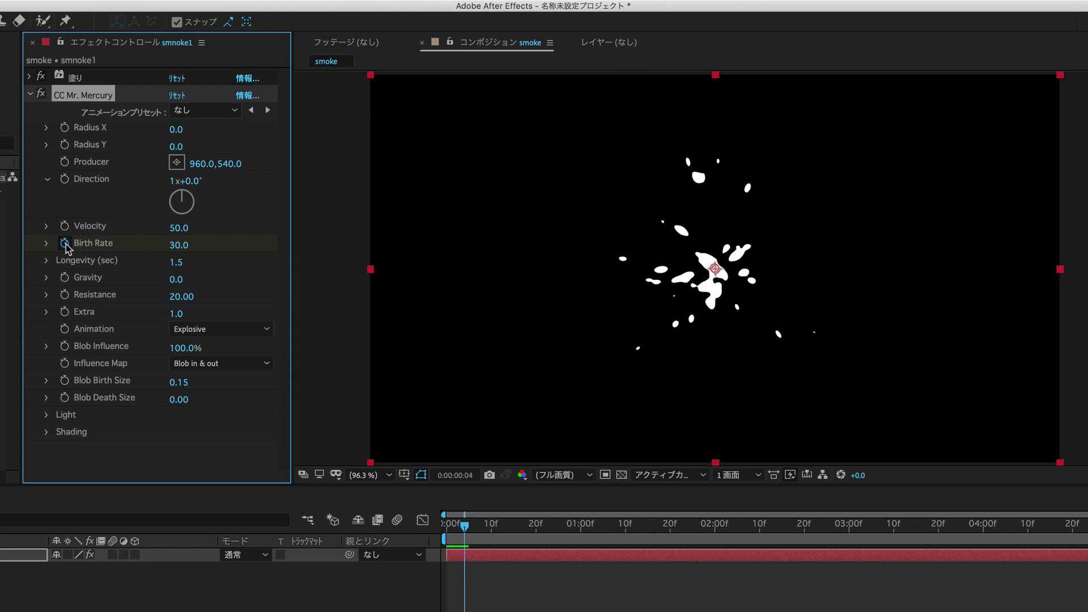
pyautogui.click(174, 246)
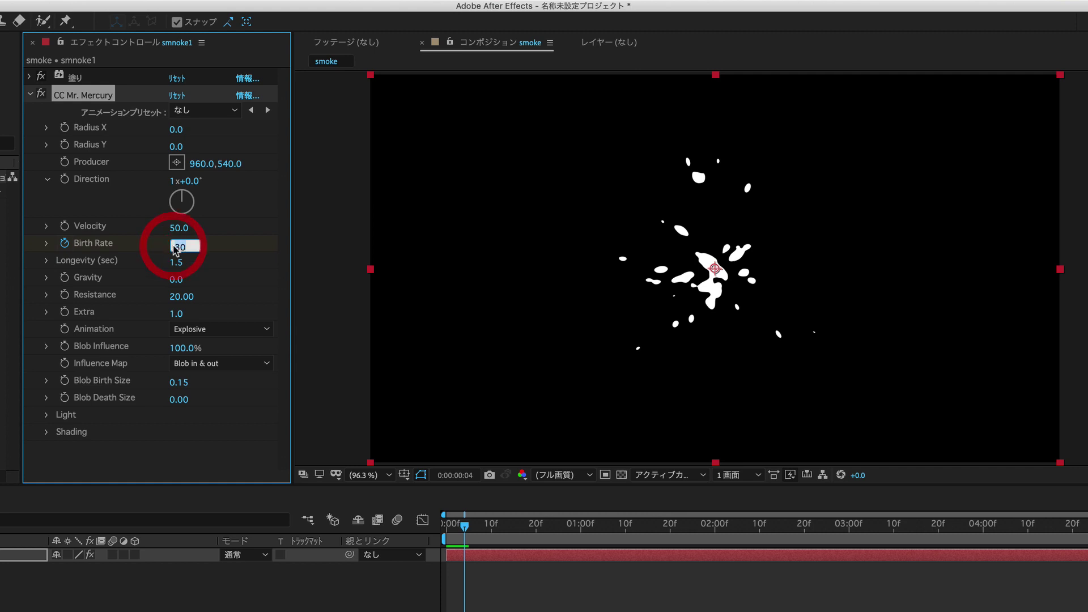
pyautogui.write('0')
pyautogui.press('Return')
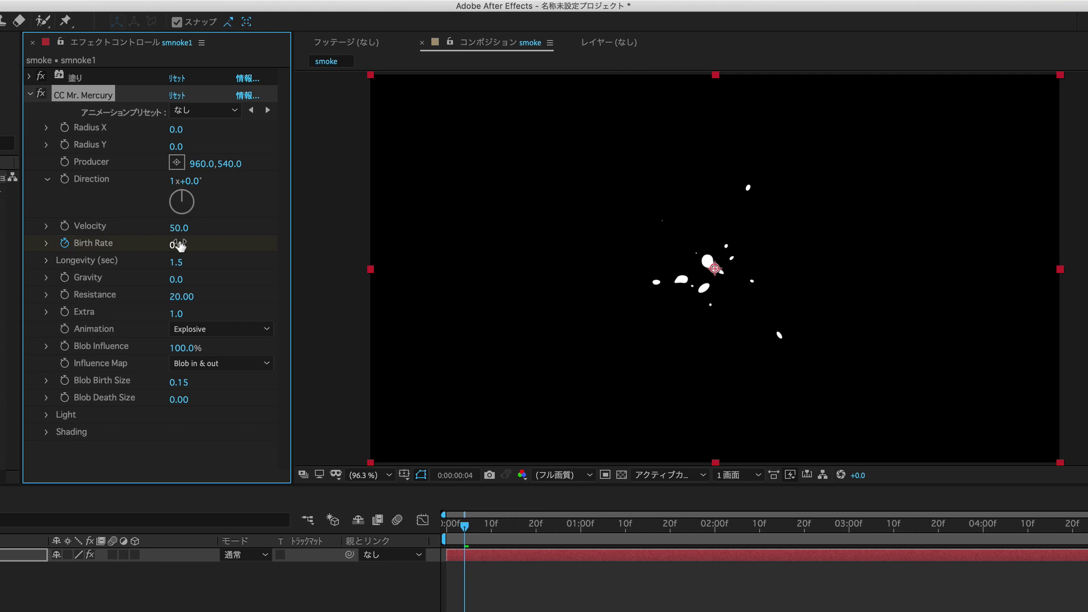
pyautogui.hotkey('ctrl', 'z')
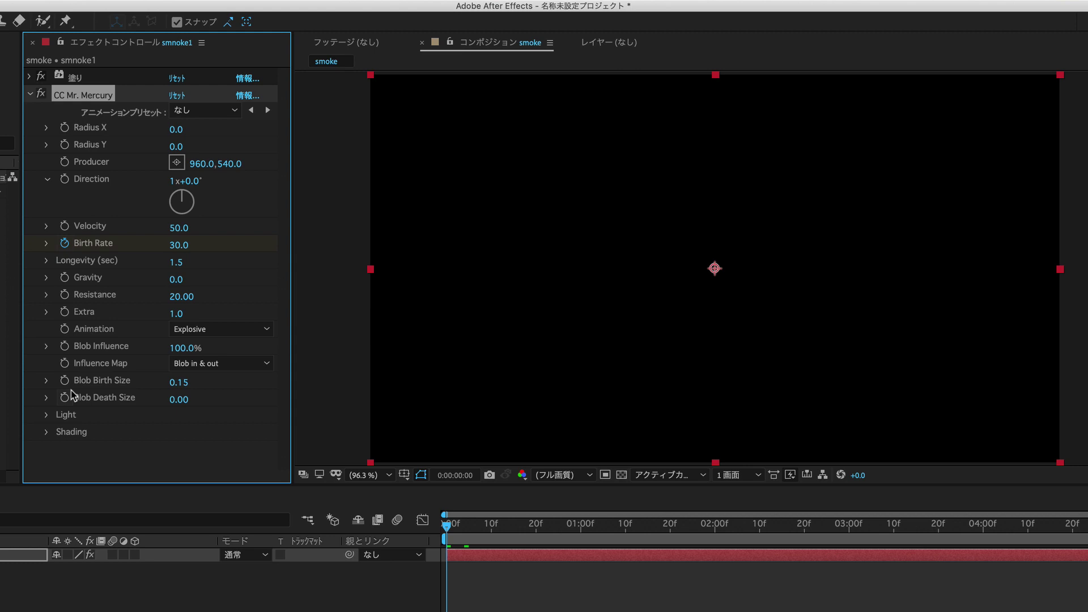
# - Keyframe Blob Birth Size from 0 up to 1 over the first frames
pyautogui.click(183, 385)
pyautogui.write('0')
pyautogui.click(66, 381)
pyautogui.press('space')
pyautogui.click(183, 388)
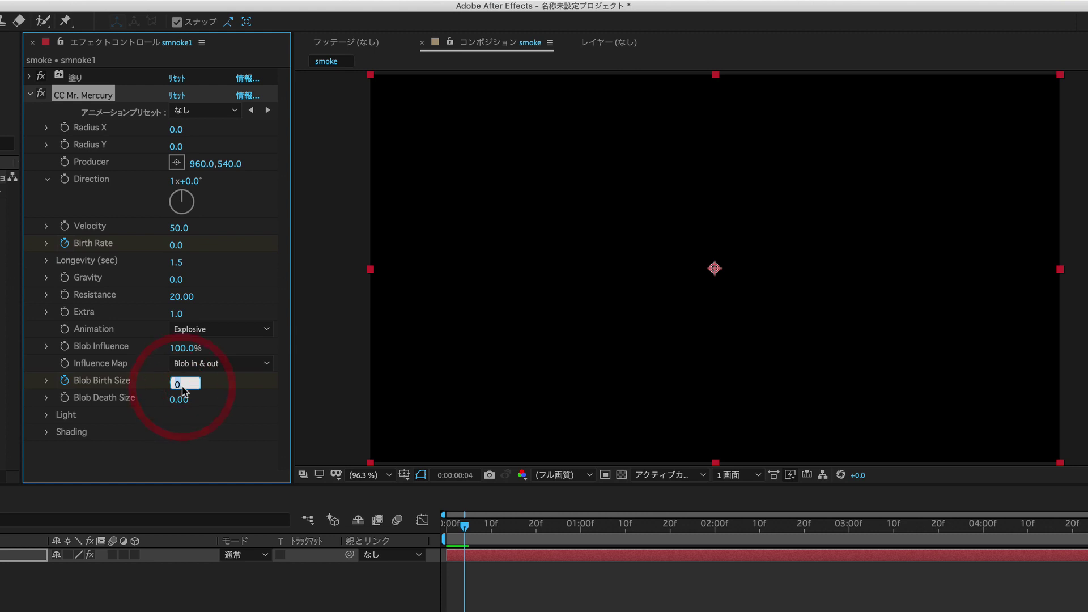
pyautogui.write('1')
pyautogui.press('Return')
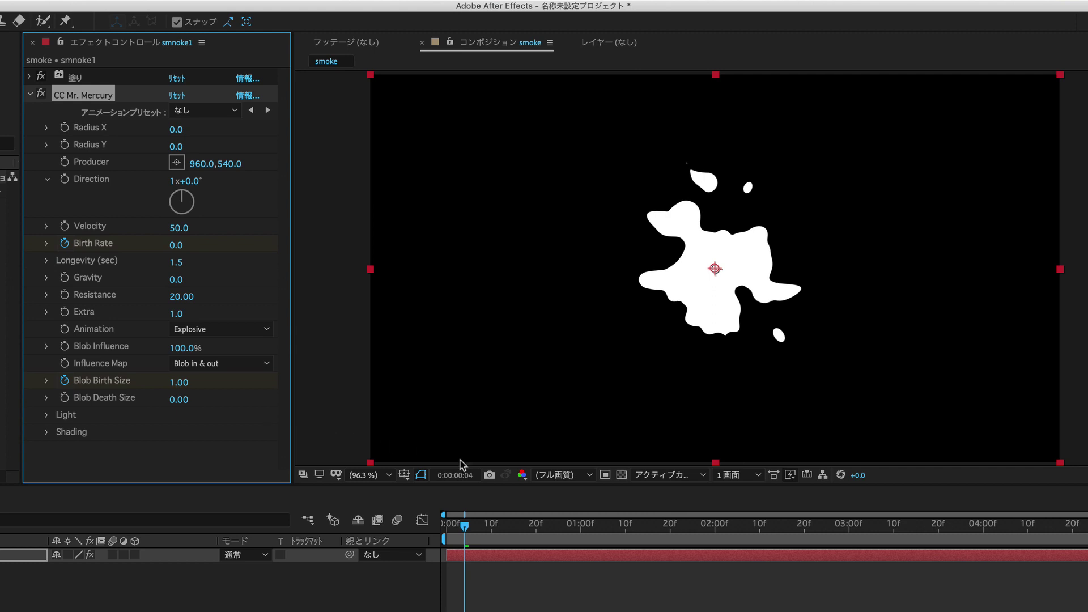
# - Reveal the smoke layer's keyframes with U and scrub the time to the two-second mark
pyautogui.click(572, 560)
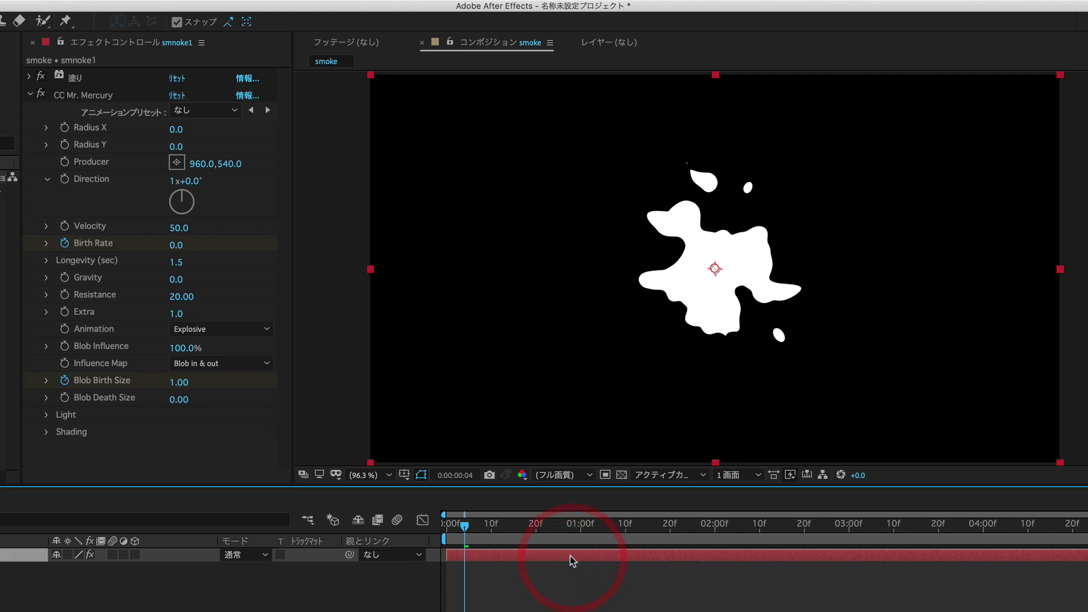
pyautogui.press('u')
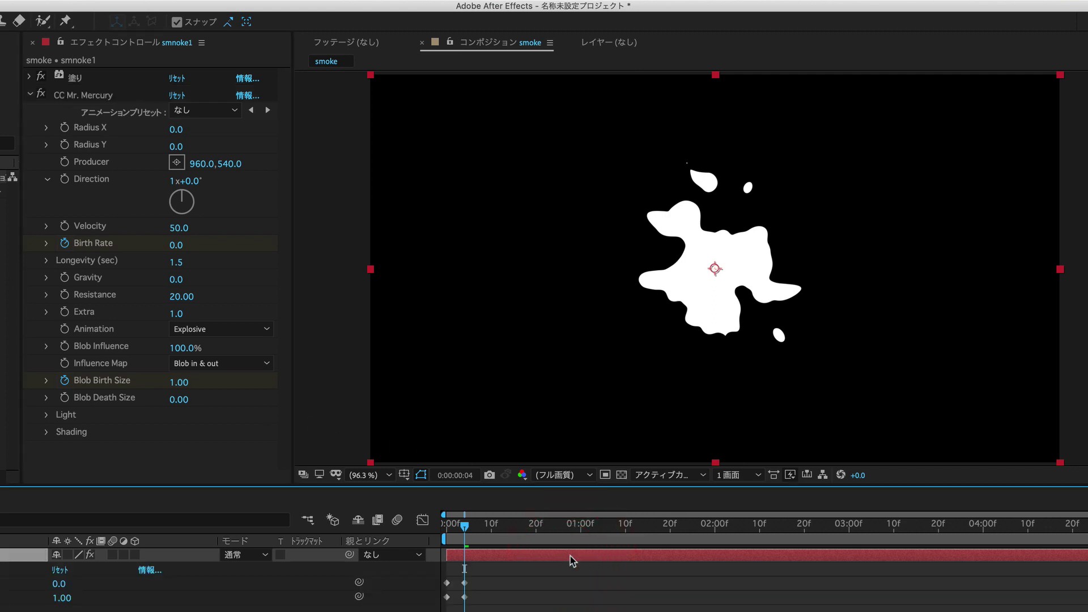
pyautogui.moveTo(466, 526); pyautogui.dragTo(436, 530)
pyautogui.moveTo(448, 529); pyautogui.dragTo(432, 523)
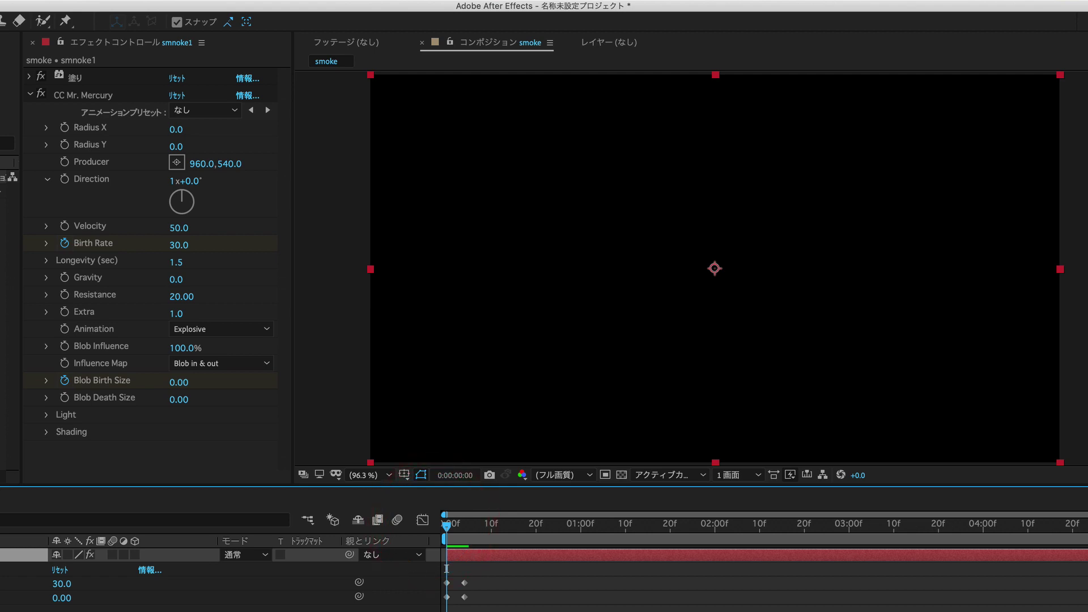
pyautogui.moveTo(627, 526); pyautogui.dragTo(716, 539)
pyautogui.click(716, 543)
# - End the work area at 02:00f, preview the burst, then collapse CC Mr. Mercury
pyautogui.click(716, 543)
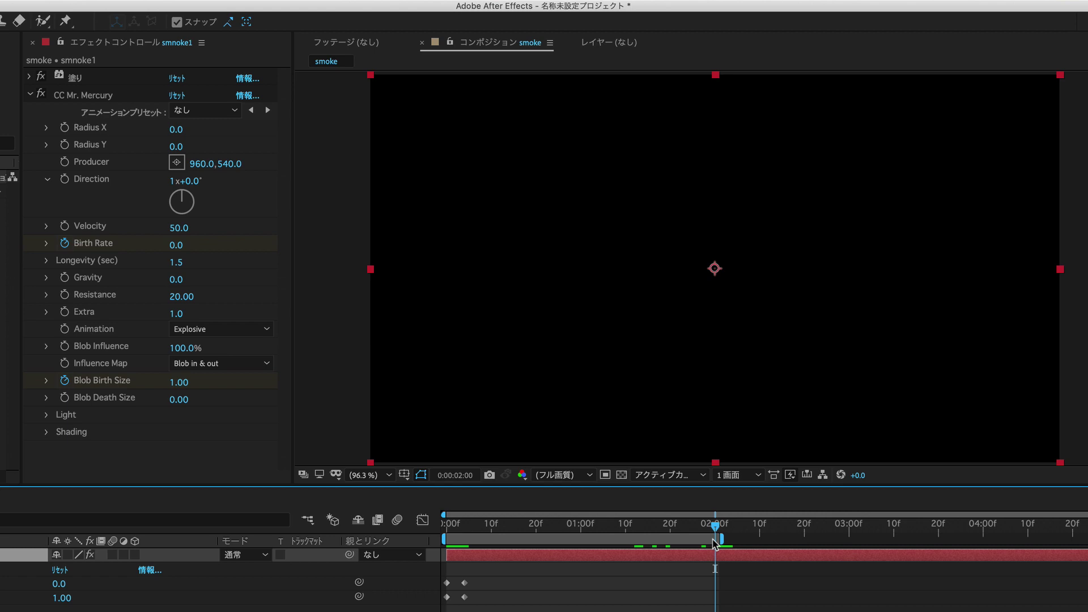
pyautogui.press('space')
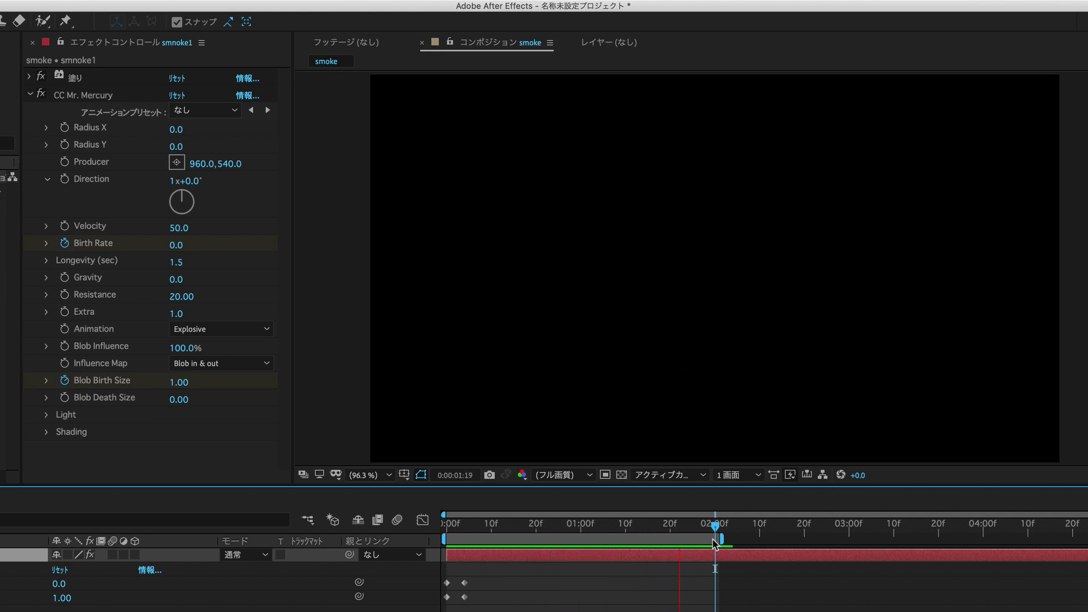
pyautogui.press('space')
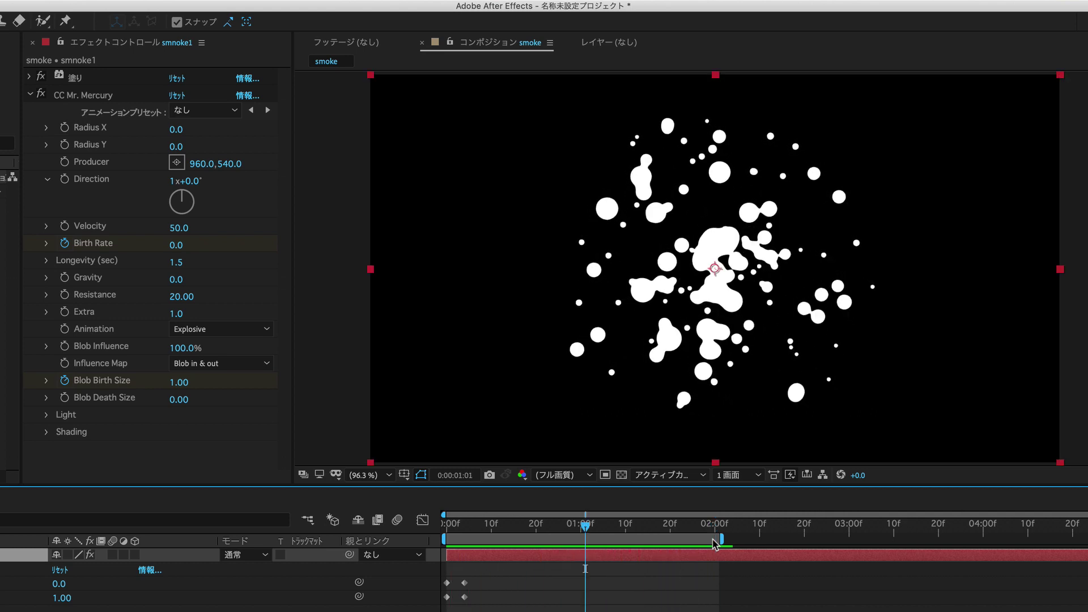
pyautogui.click(32, 97)
# - Apply Time > Posterize Time at 24 frame rate and preview the steppier burst
pyautogui.click(152, 2)
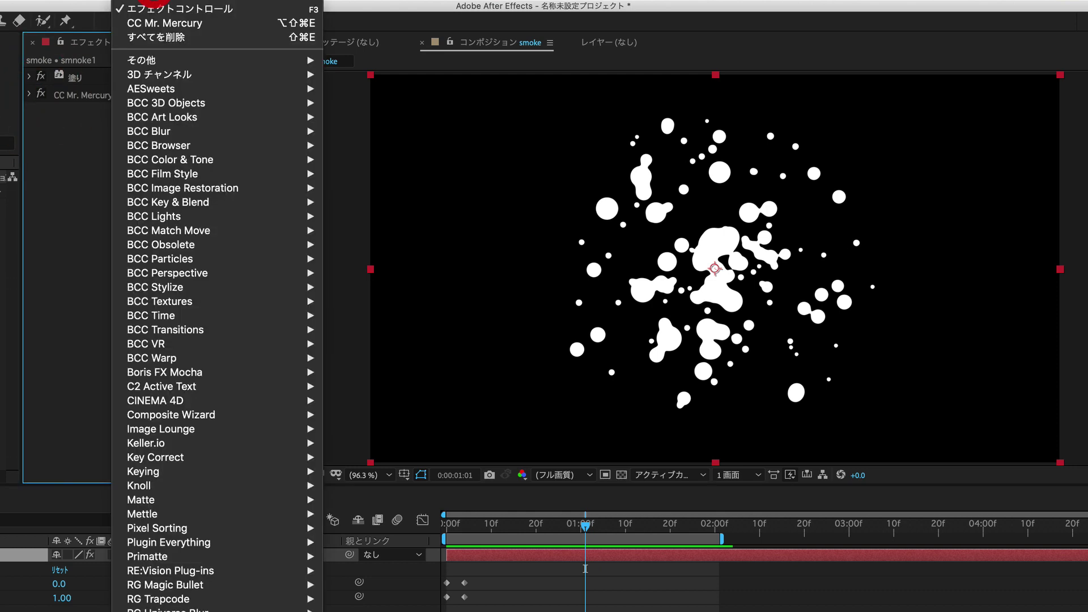
pyautogui.scroll(-10, 217, 601)
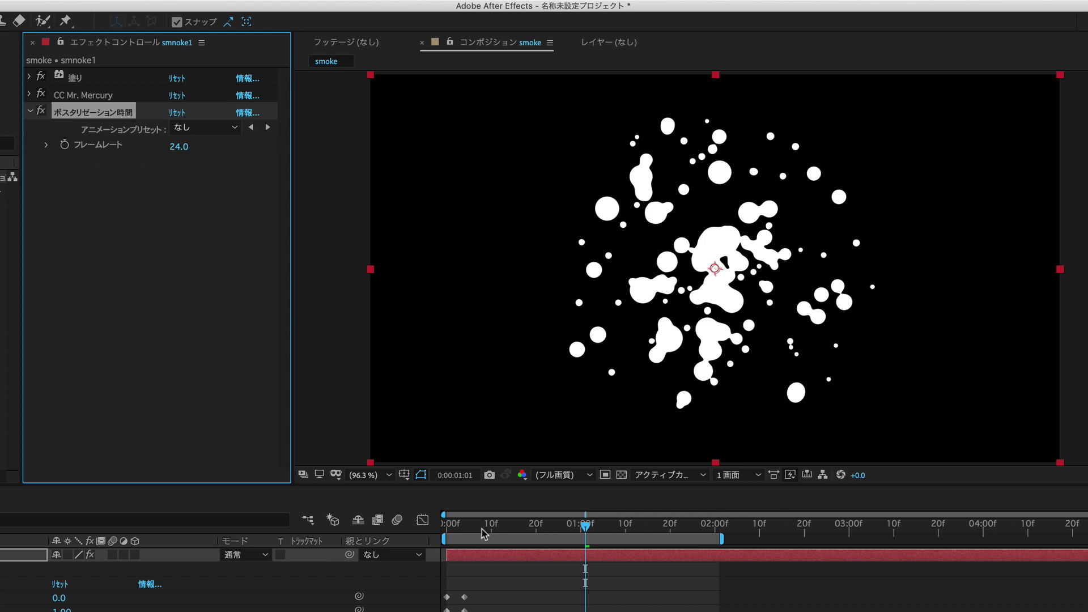
pyautogui.press('space')
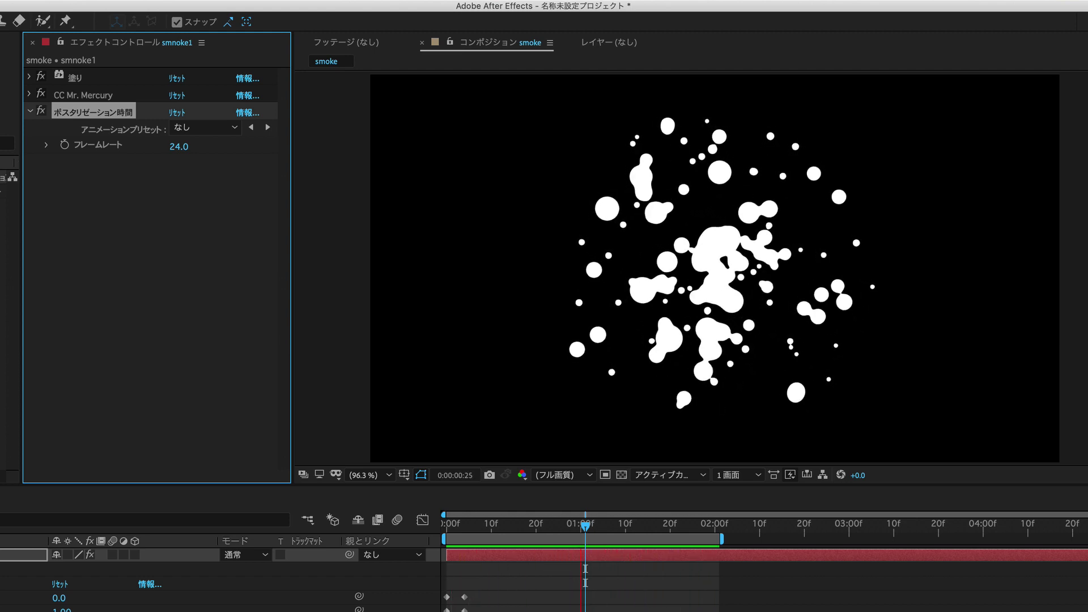
pyautogui.press('space')
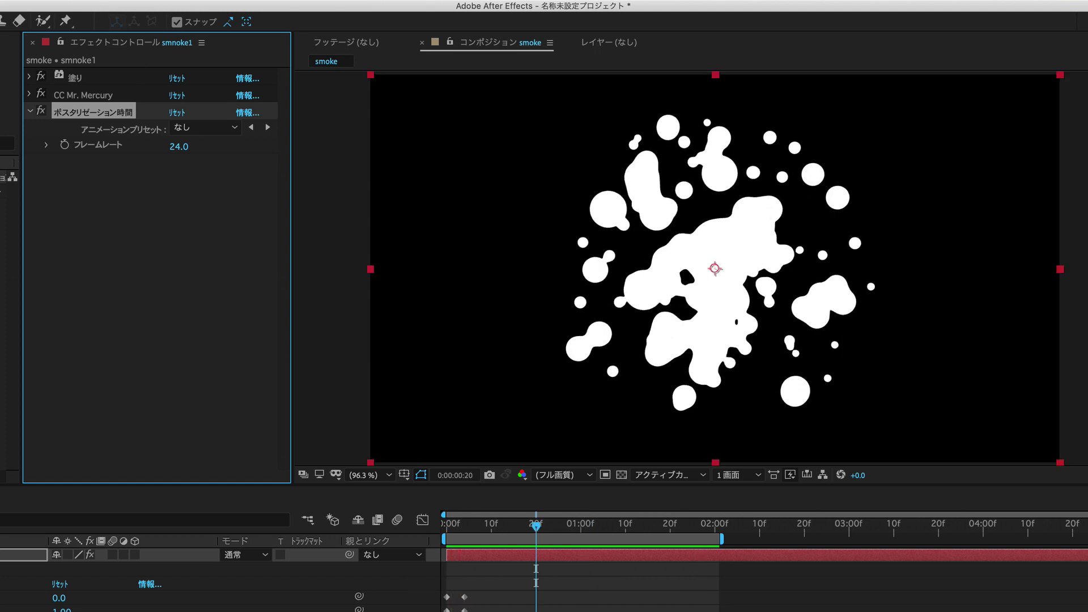
# - Add an Inner Shadow layer style to smnoke1 with a mid-grey 7B7B7B colour
pyautogui.click(89, 0)
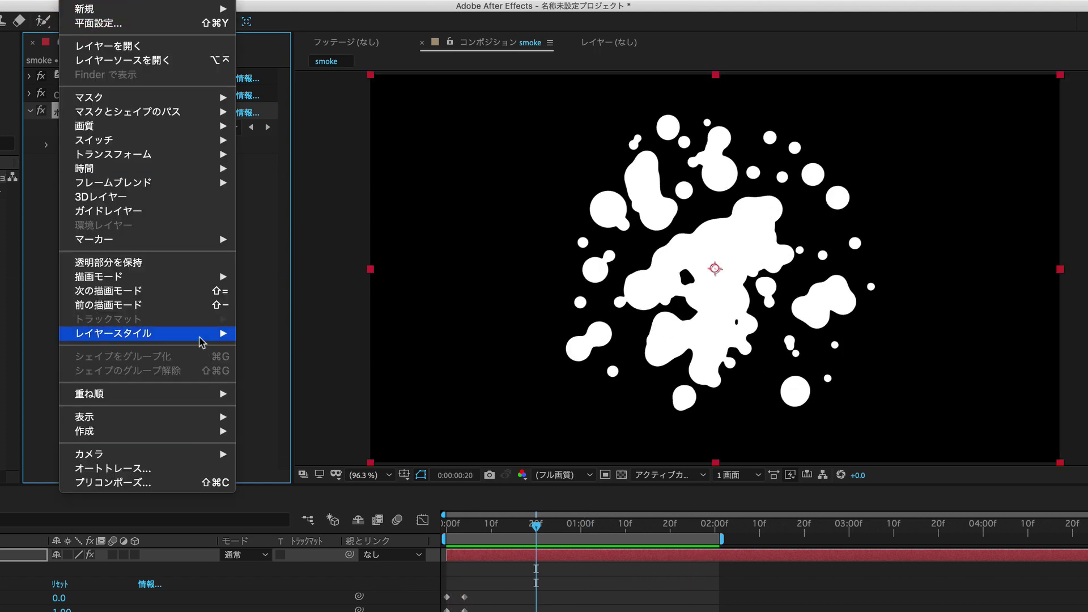
pyautogui.moveTo(201, 342)
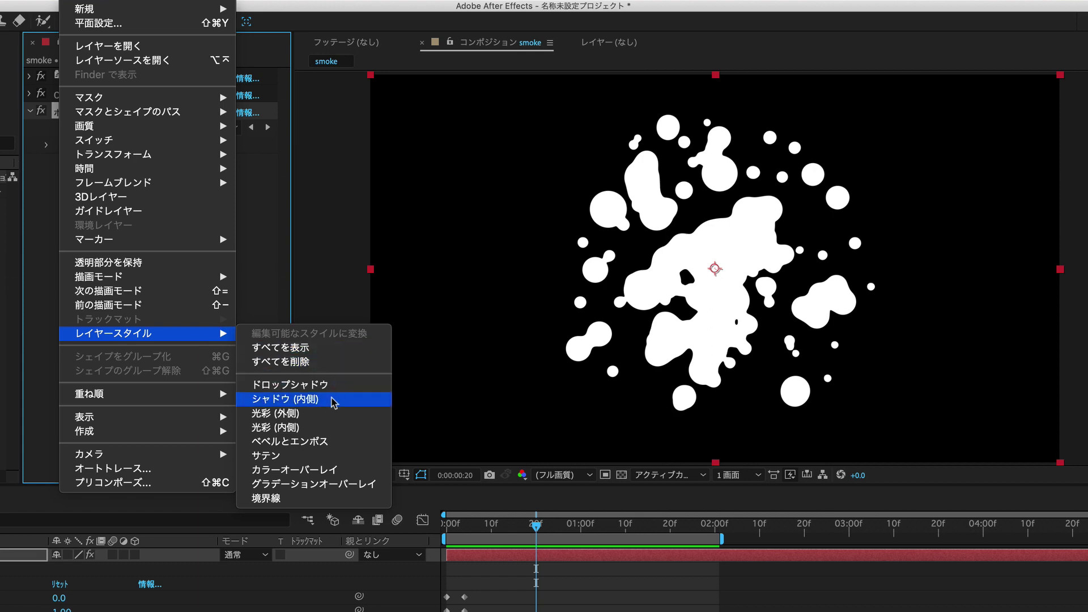
pyautogui.click(334, 403)
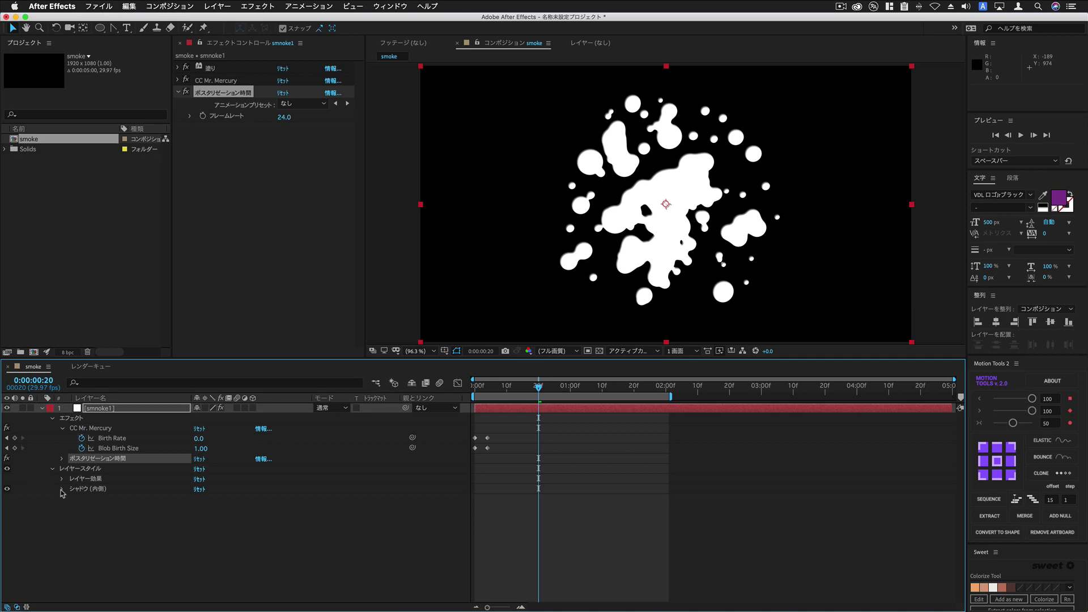
pyautogui.click(61, 490)
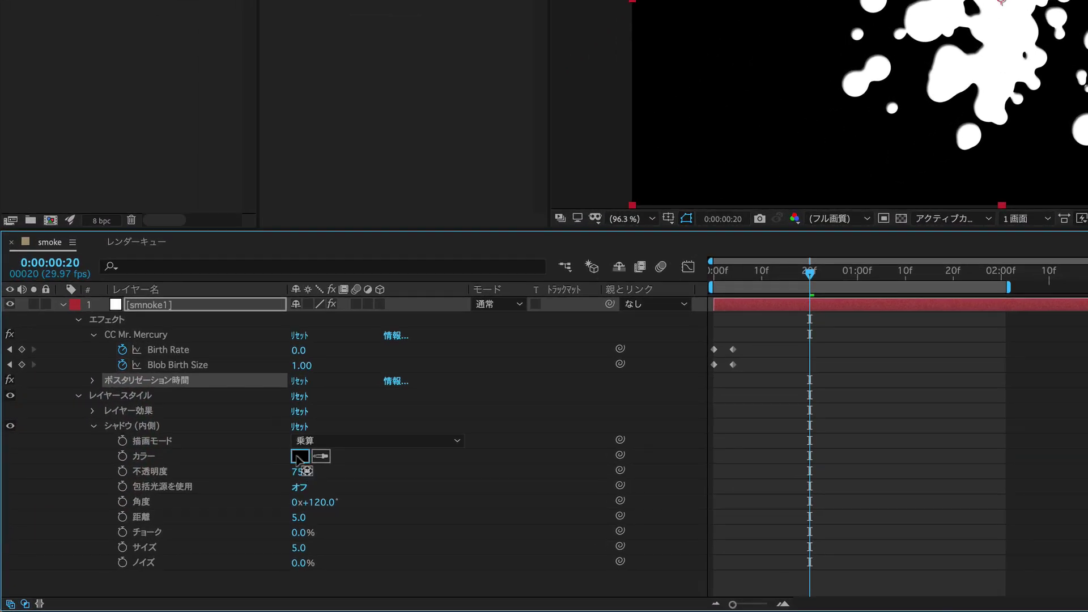
pyautogui.click(299, 457)
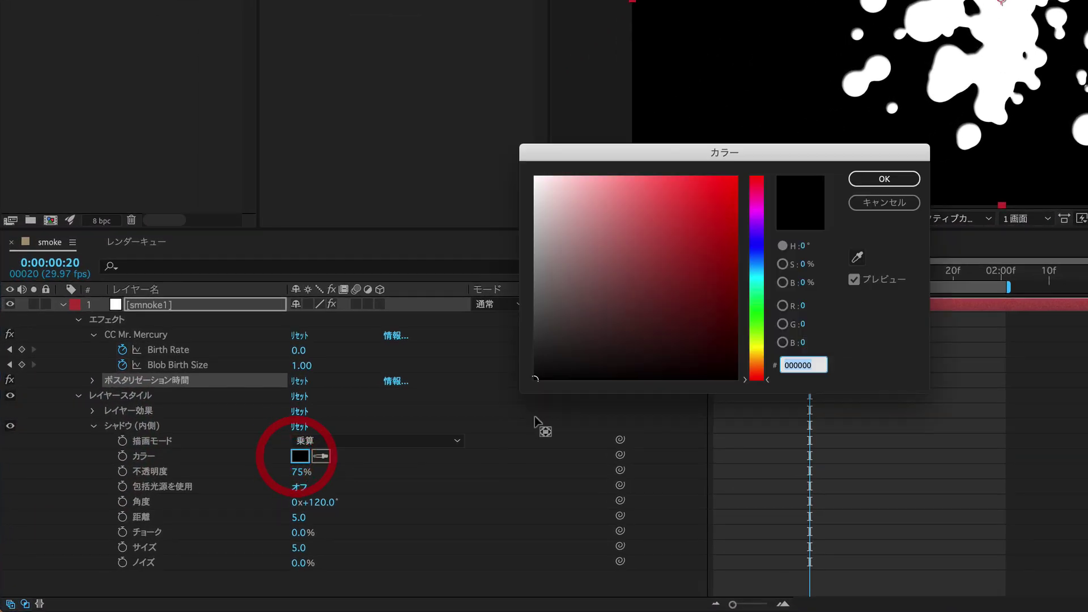
pyautogui.click(535, 281)
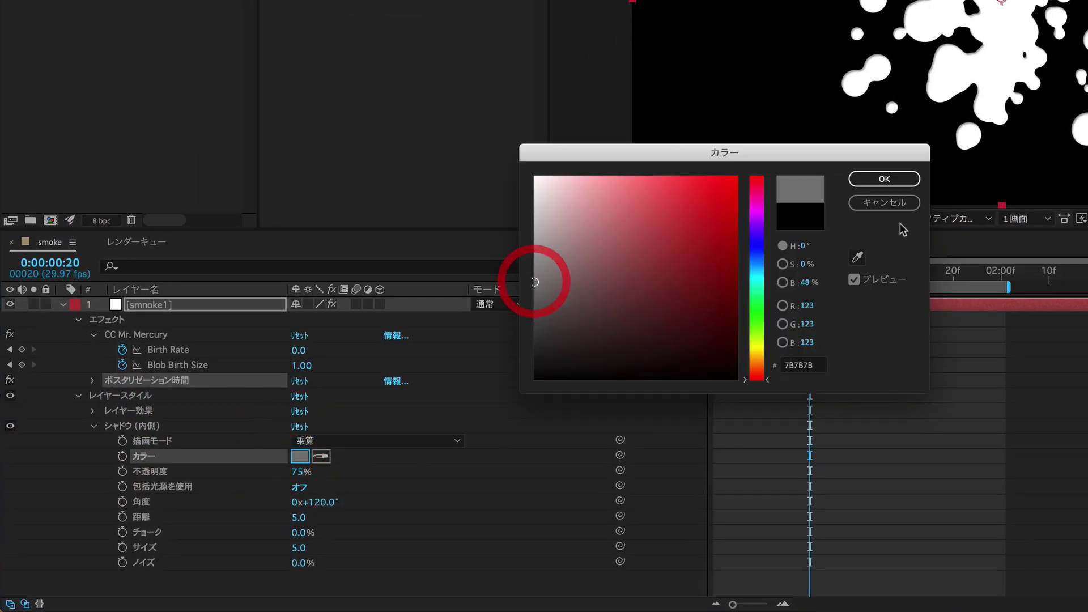
pyautogui.click(896, 176)
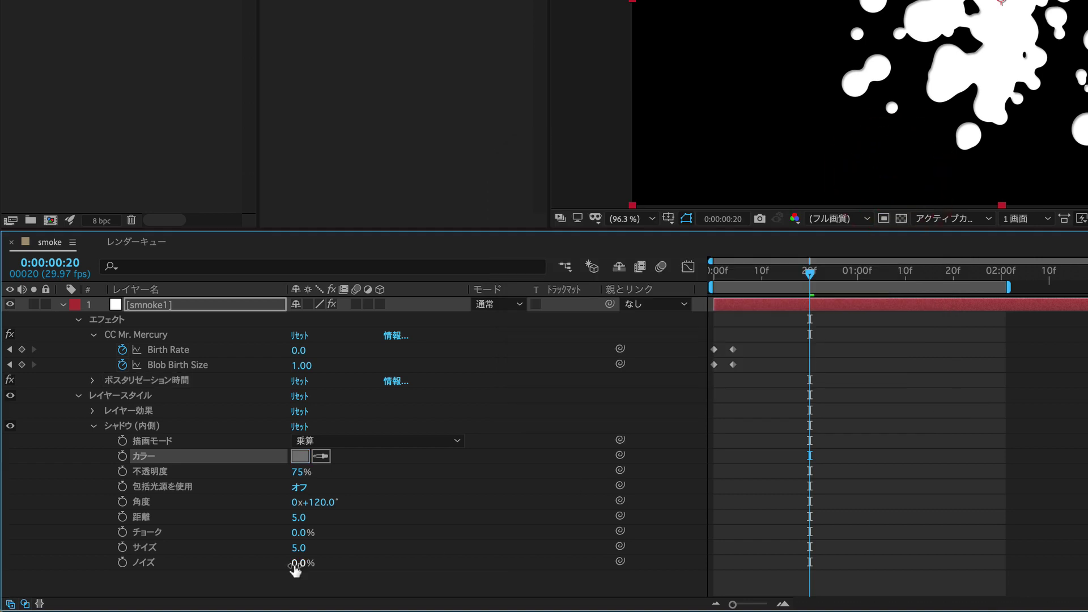
# - Set the inner shadow Distance to 15 and return to the first frame
pyautogui.click(303, 518)
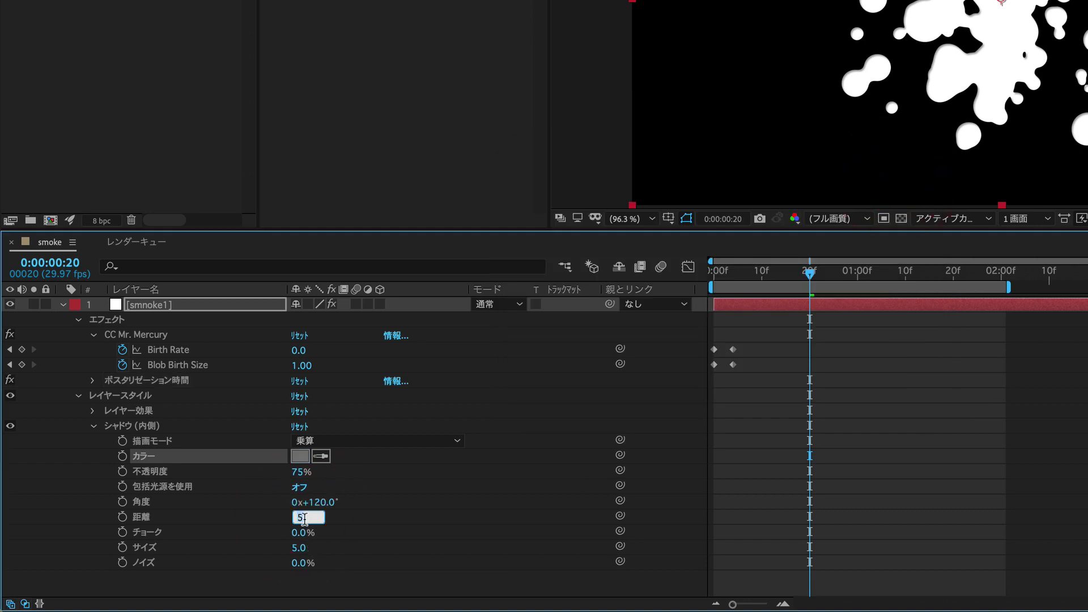
pyautogui.click(374, 512)
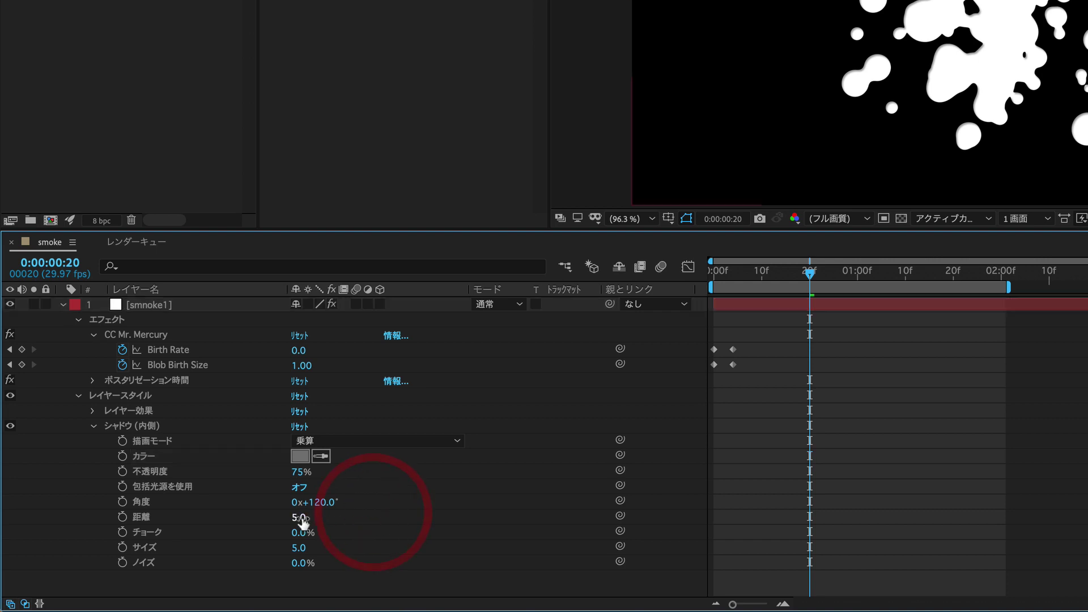
pyautogui.moveTo(303, 518); pyautogui.dragTo(310, 519)
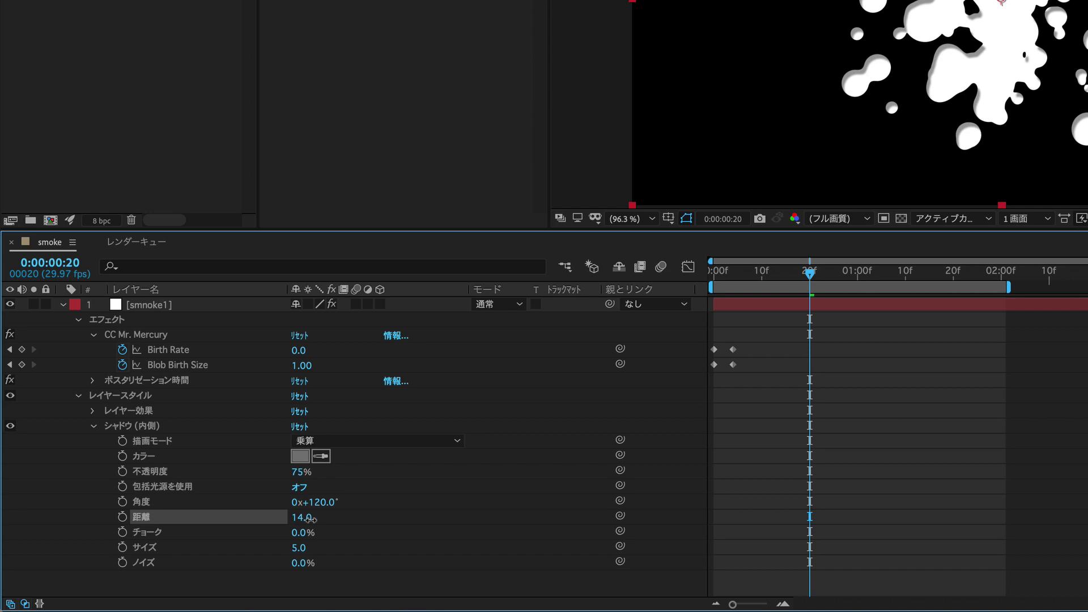
pyautogui.click(310, 518)
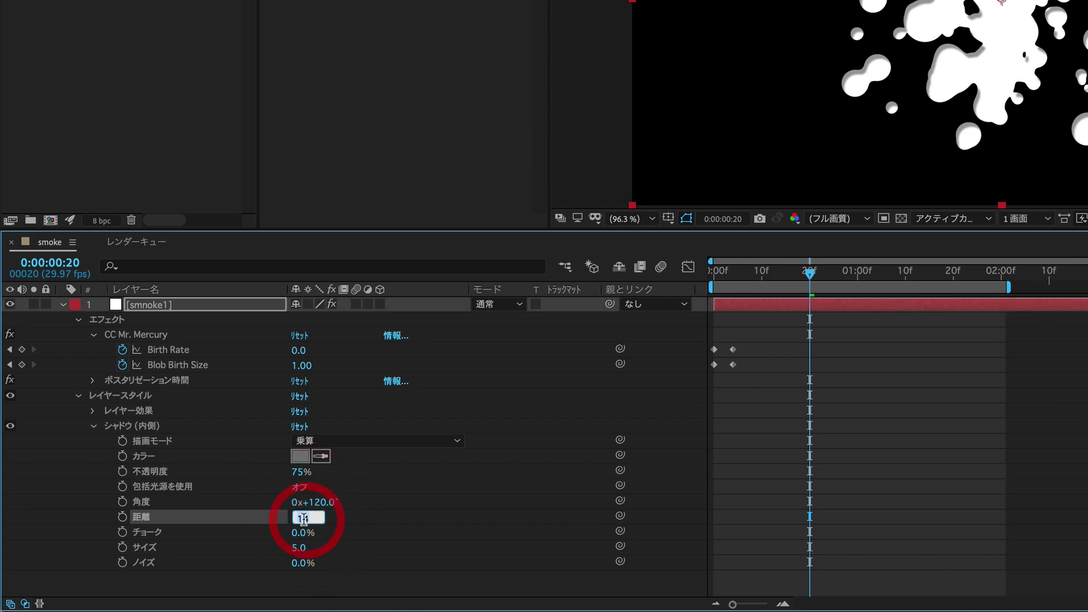
pyautogui.write('15')
pyautogui.press('Return')
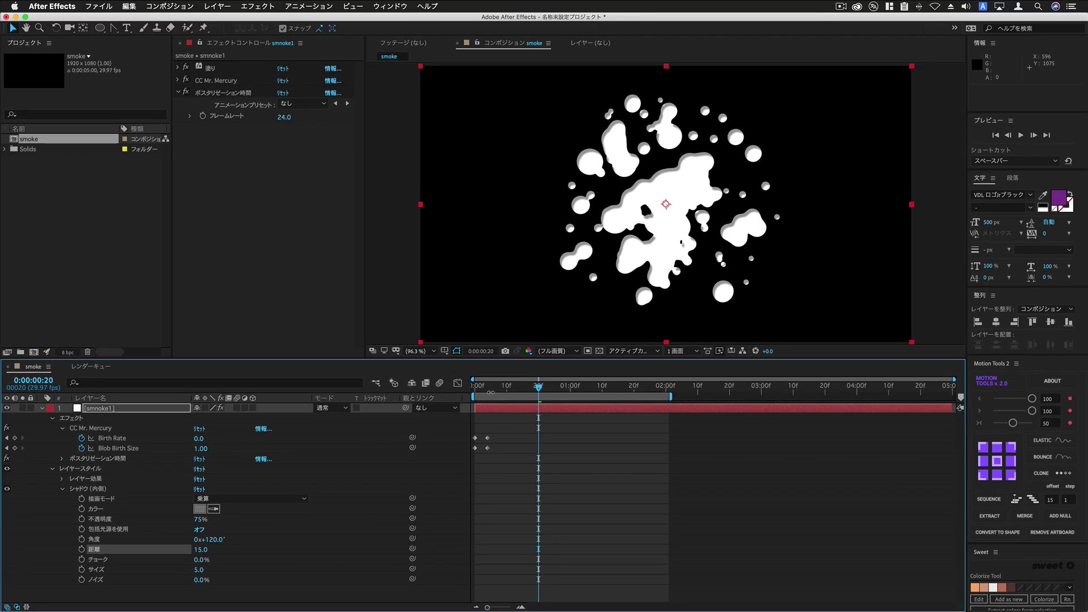
pyautogui.moveTo(539, 385); pyautogui.dragTo(475, 386)
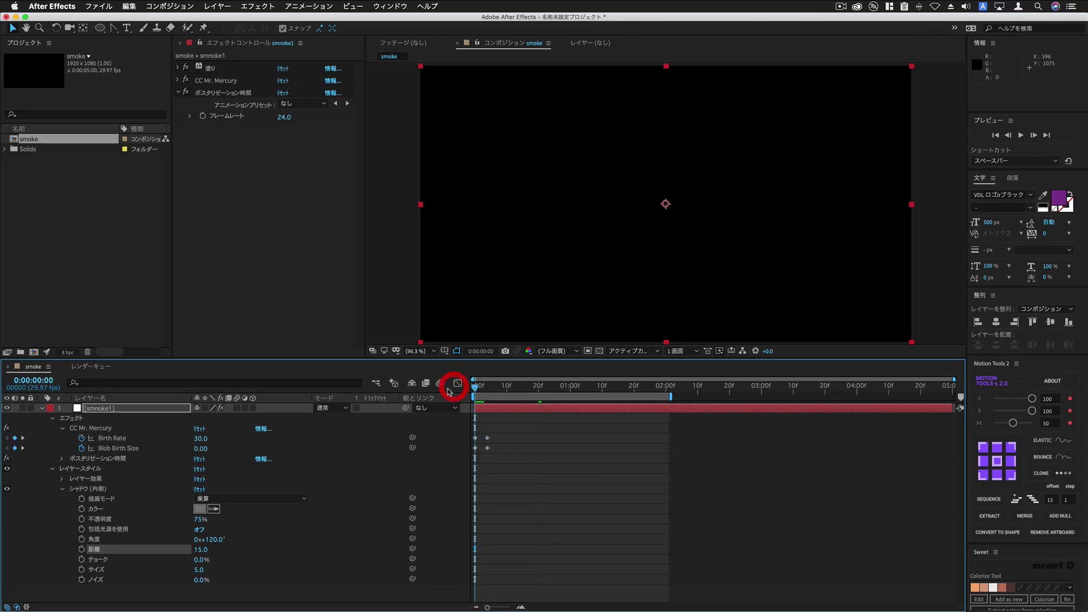
# - Preview the shaded burst, then collapse, lock and hide the smnoke1 layer
pyautogui.press('space')
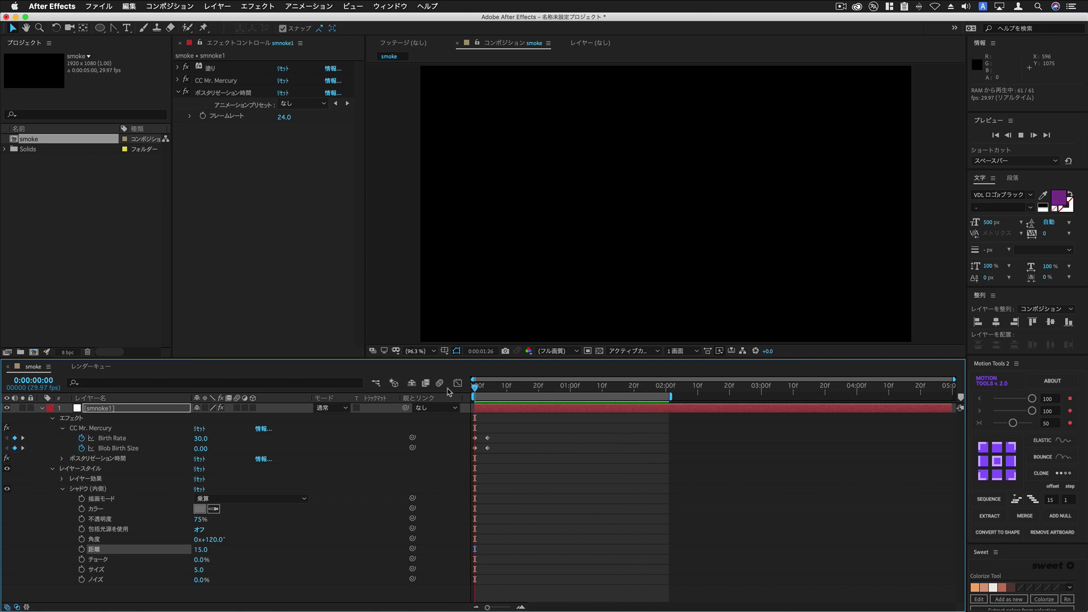
pyautogui.press('space')
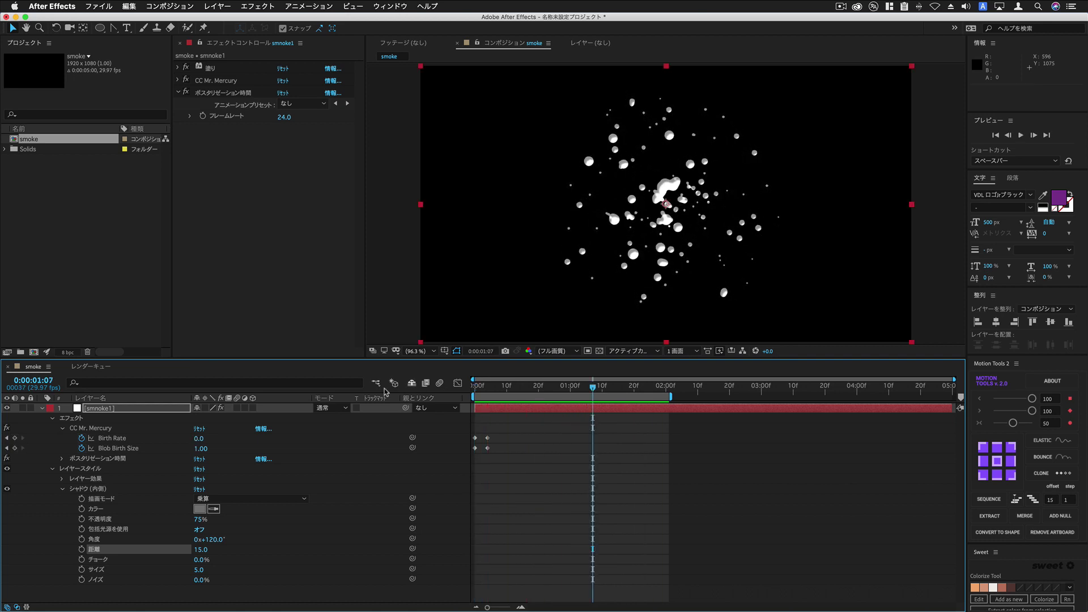
pyautogui.click(40, 409)
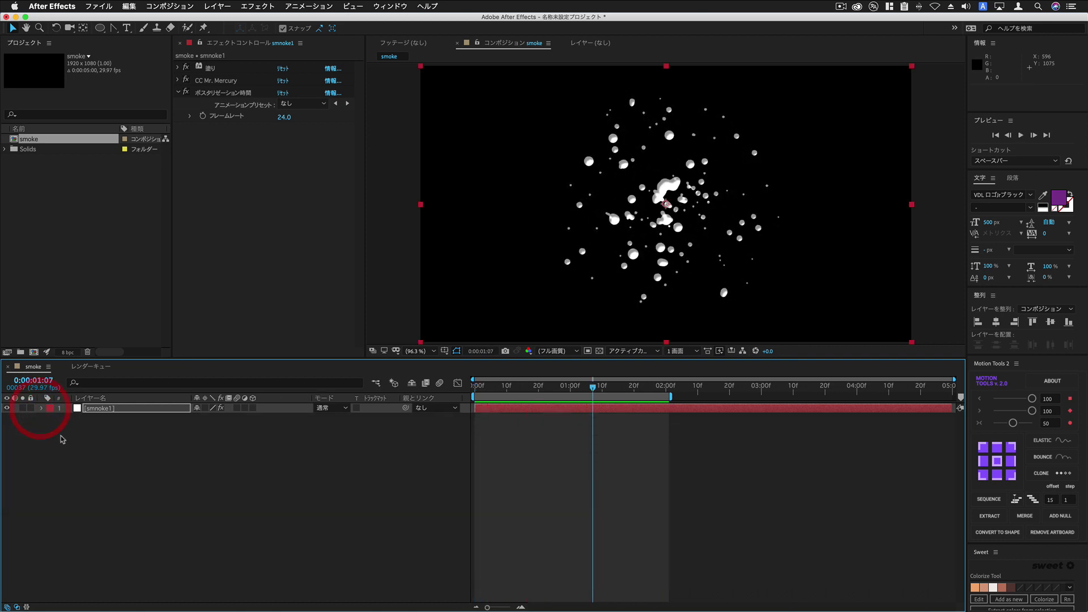
pyautogui.click(31, 408)
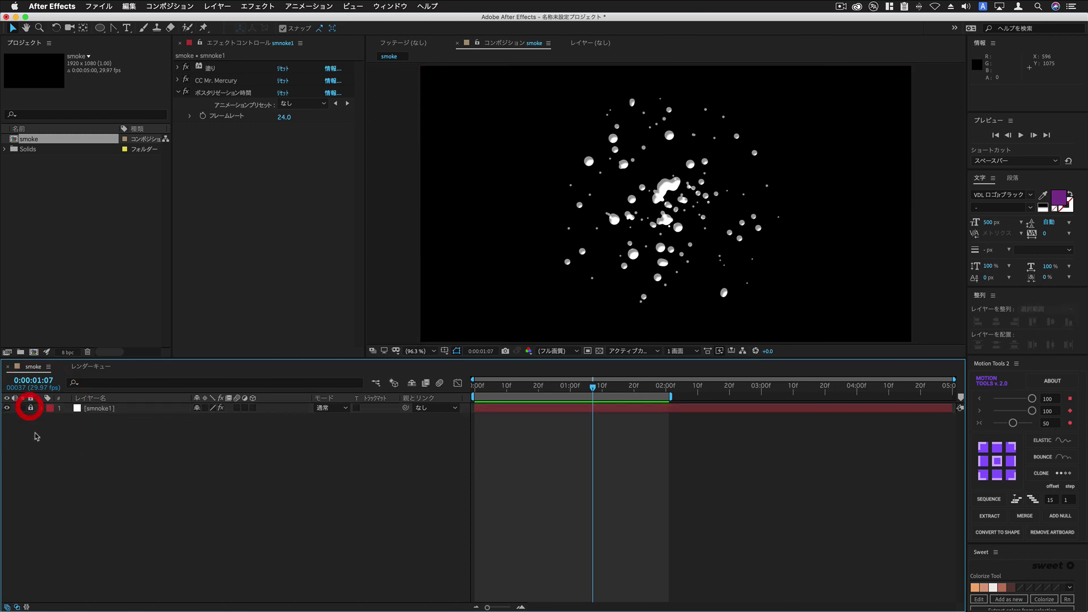
pyautogui.click(7, 408)
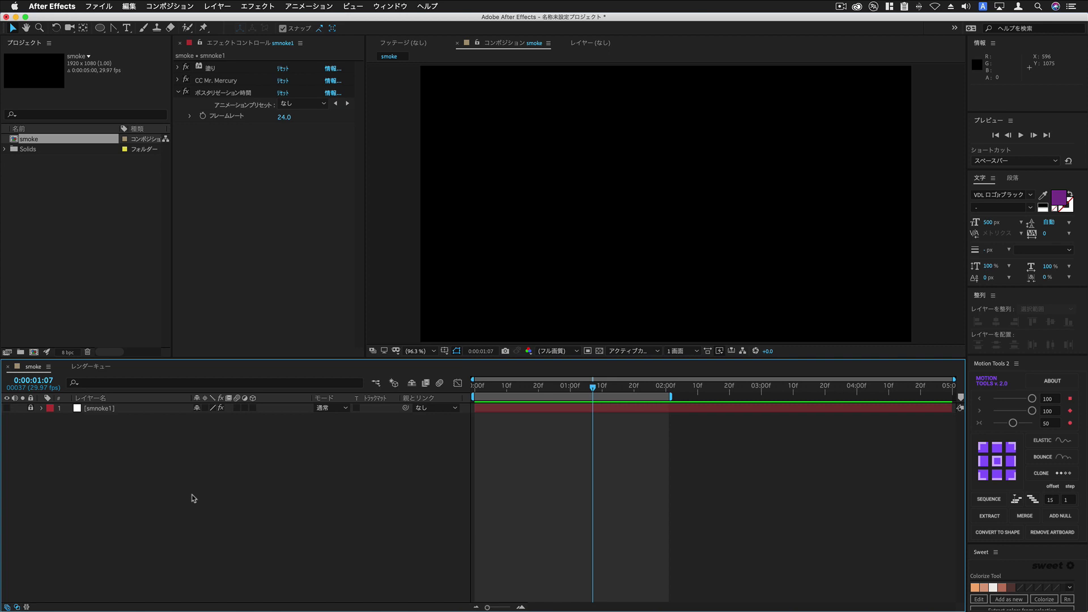
# - With the Pen Tool, start the cloud outline with its first two curved bumps
pyautogui.click(113, 28)
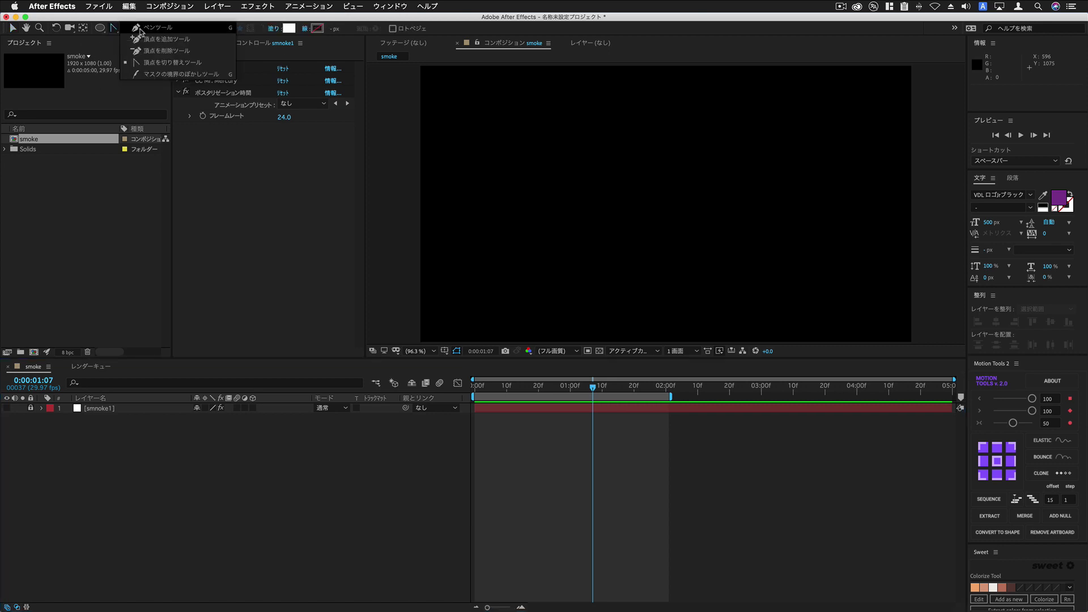
pyautogui.click(139, 29)
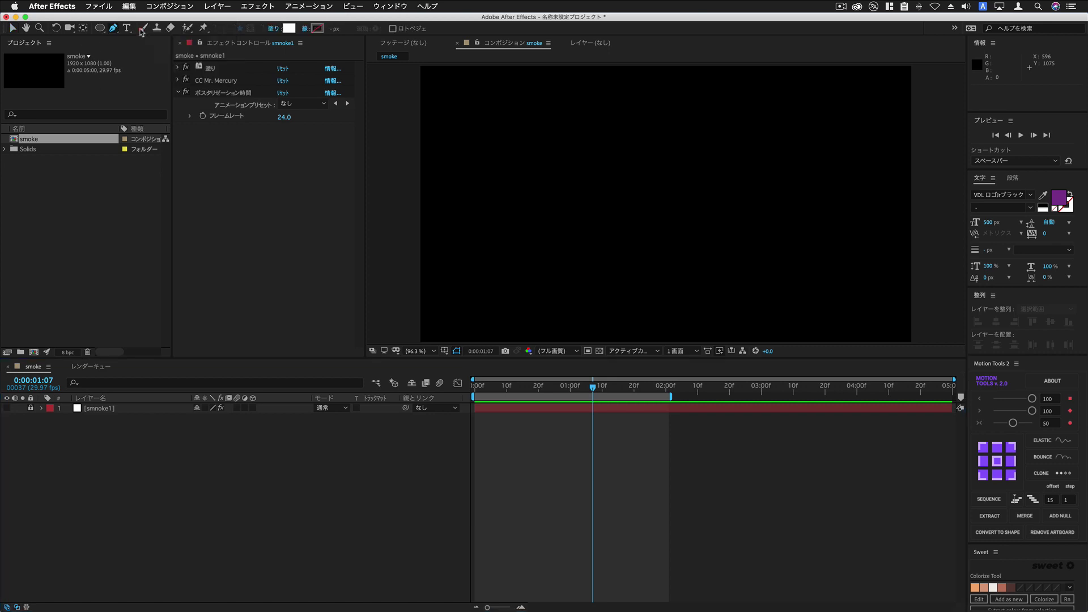
pyautogui.click(615, 170)
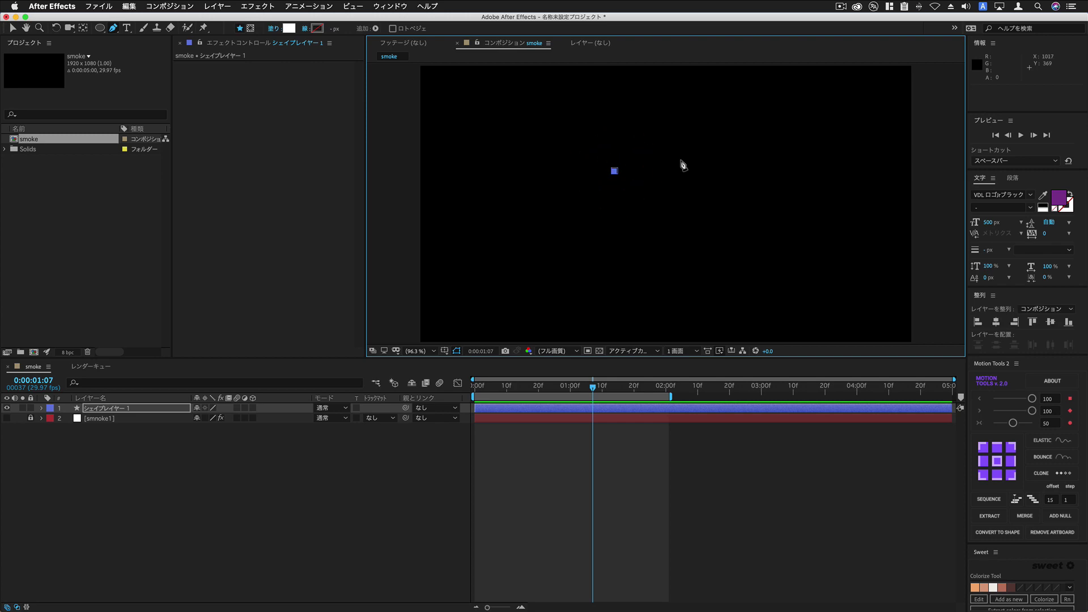
pyautogui.click(681, 160)
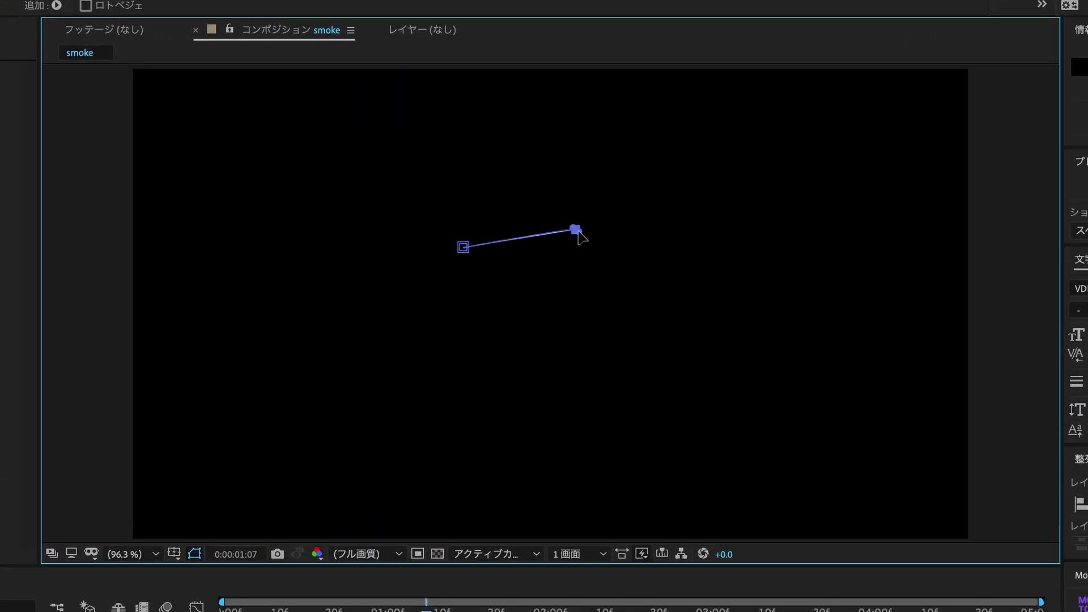
pyautogui.moveTo(578, 231); pyautogui.dragTo(650, 286)
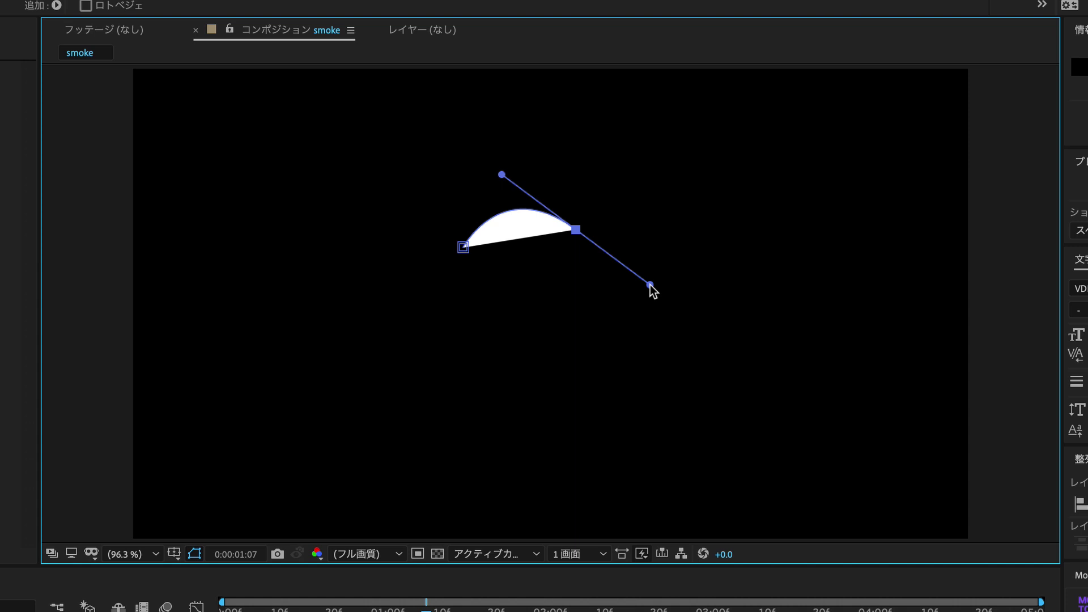
pyautogui.moveTo(651, 284); pyautogui.dragTo(585, 241)
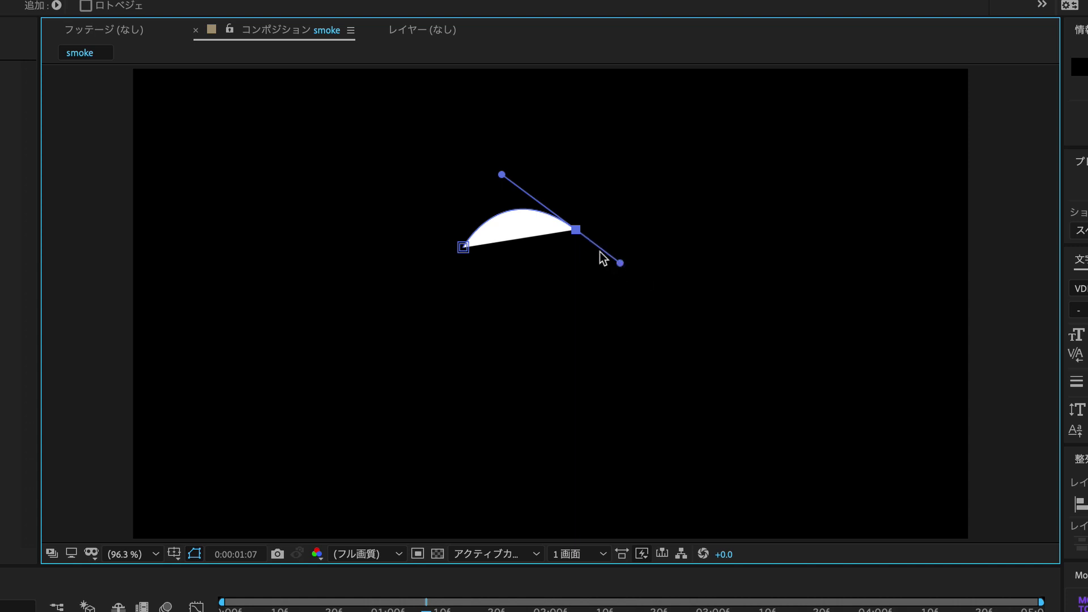
pyautogui.click(577, 230)
pyautogui.moveTo(663, 277)
pyautogui.mouseDown()
pyautogui.moveTo(652, 333)
pyautogui.moveTo(664, 338)
pyautogui.moveTo(664, 277)
pyautogui.mouseUp()
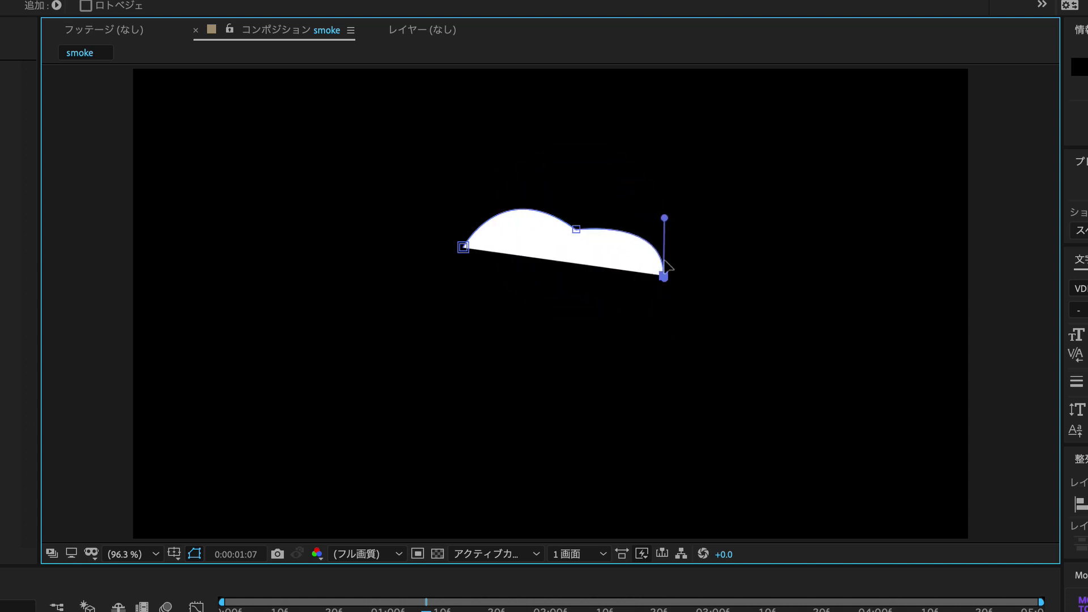
# - Extend the cloud down, along the bottom and lower left, then close it at the first point
pyautogui.moveTo(683, 356)
pyautogui.mouseDown()
pyautogui.moveTo(648, 359)
pyautogui.moveTo(636, 406)
pyautogui.moveTo(683, 358)
pyautogui.mouseUp()
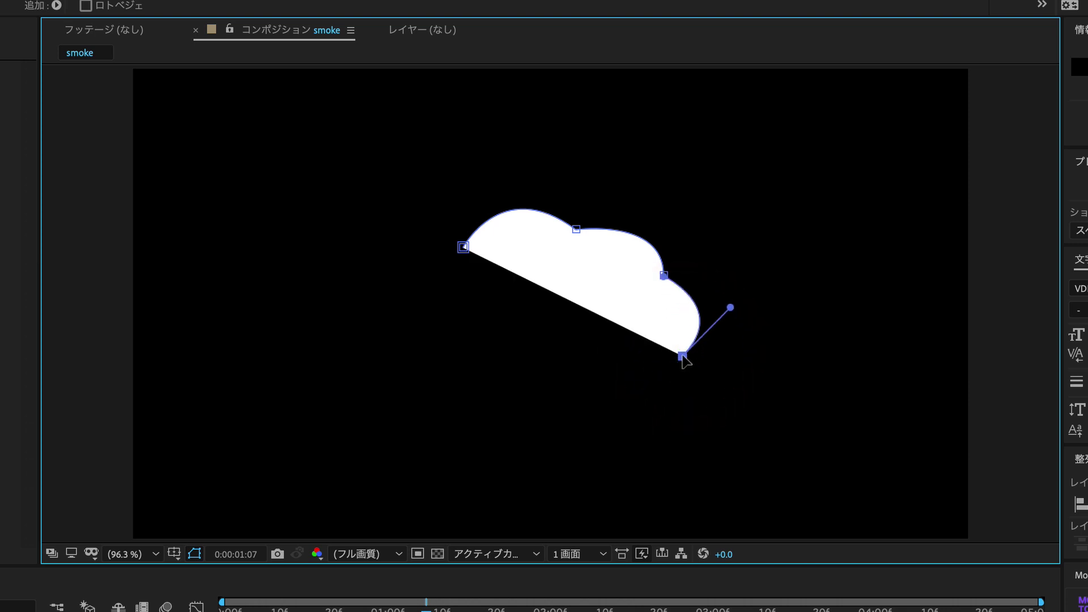
pyautogui.click(592, 382)
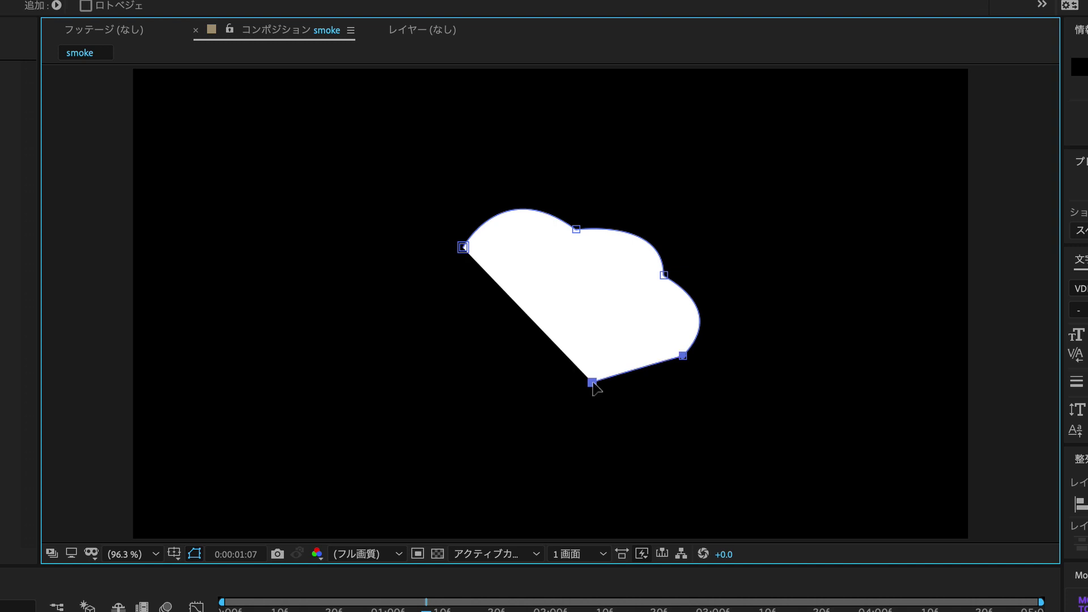
pyautogui.moveTo(593, 384)
pyautogui.mouseDown()
pyautogui.moveTo(515, 350)
pyautogui.moveTo(592, 385)
pyautogui.mouseUp()
pyautogui.click(493, 362)
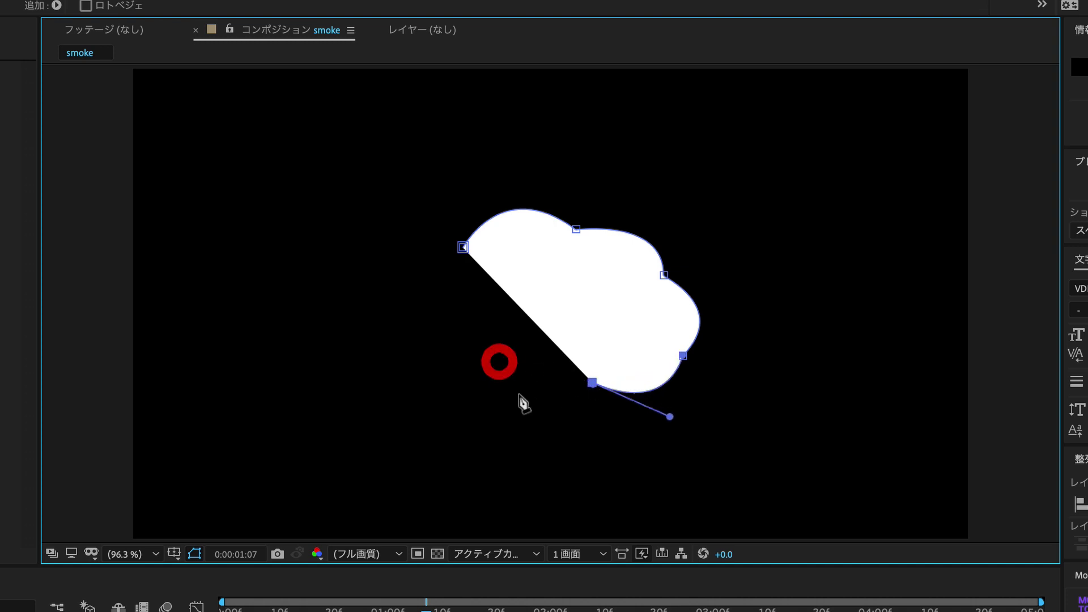
pyautogui.moveTo(493, 362)
pyautogui.mouseDown()
pyautogui.moveTo(453, 304)
pyautogui.moveTo(493, 363)
pyautogui.mouseUp()
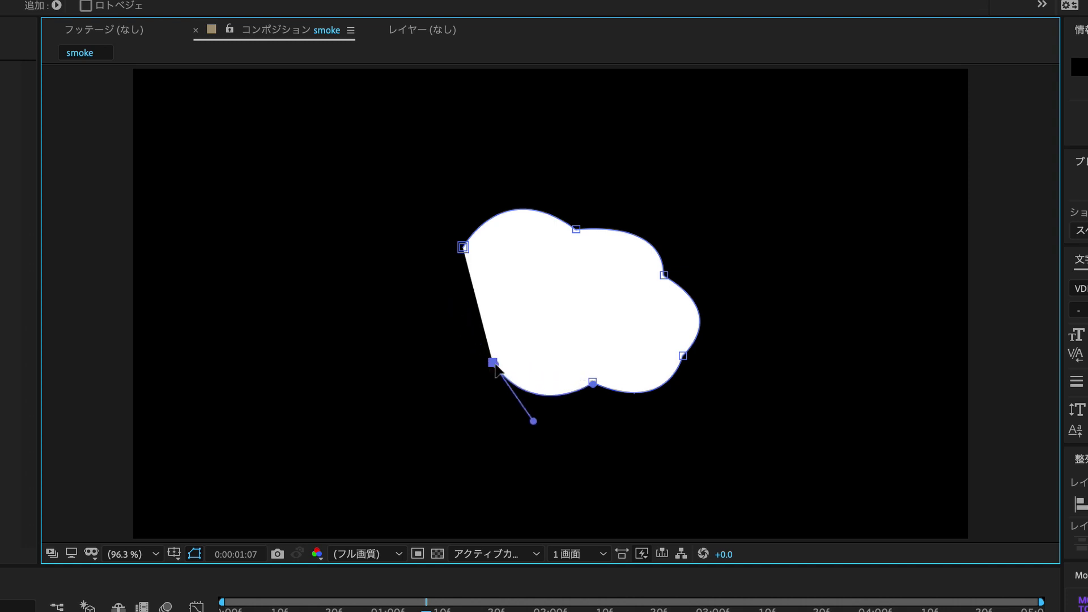
pyautogui.click(463, 249)
pyautogui.moveTo(464, 249); pyautogui.dragTo(553, 181)
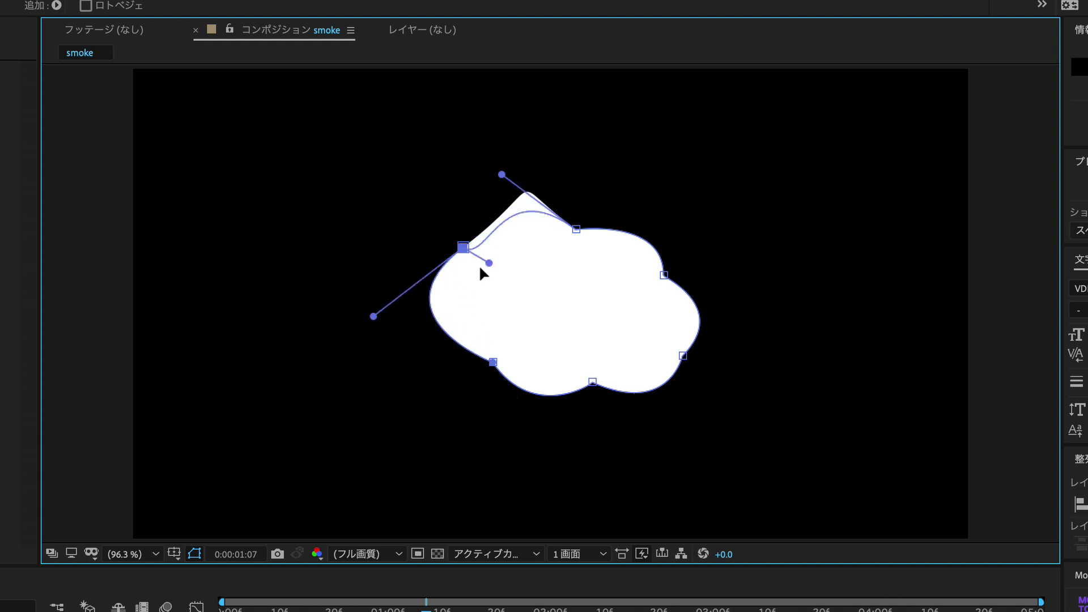
pyautogui.moveTo(553, 180); pyautogui.dragTo(471, 250)
# - Reshape the cloud's left-side points and Bezier curves to round its bumps
pyautogui.click(463, 247)
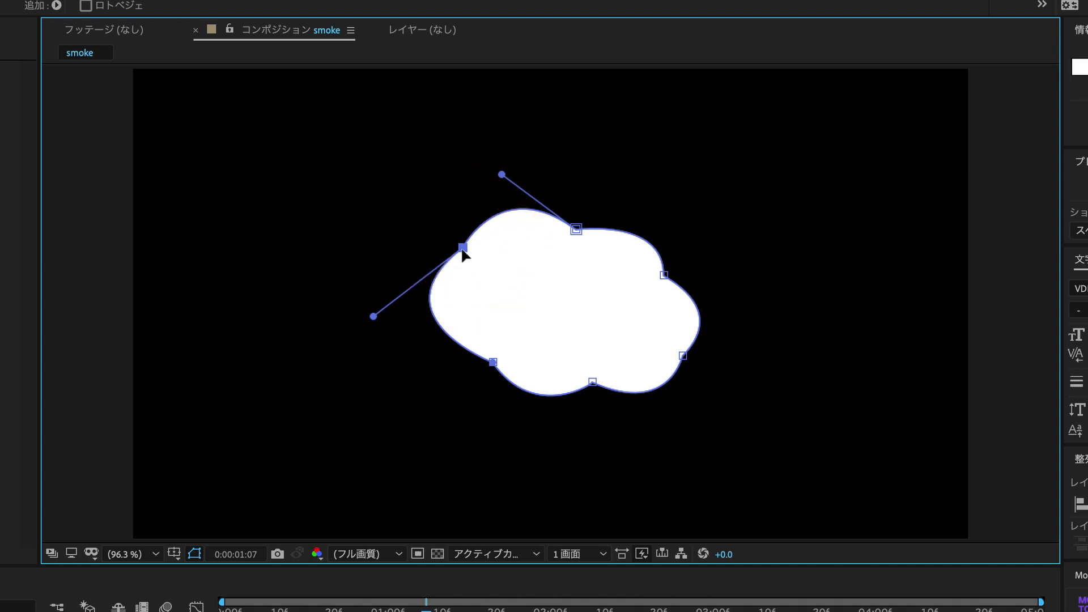
pyautogui.moveTo(463, 248)
pyautogui.mouseDown()
pyautogui.moveTo(508, 254)
pyautogui.moveTo(478, 249)
pyautogui.mouseUp()
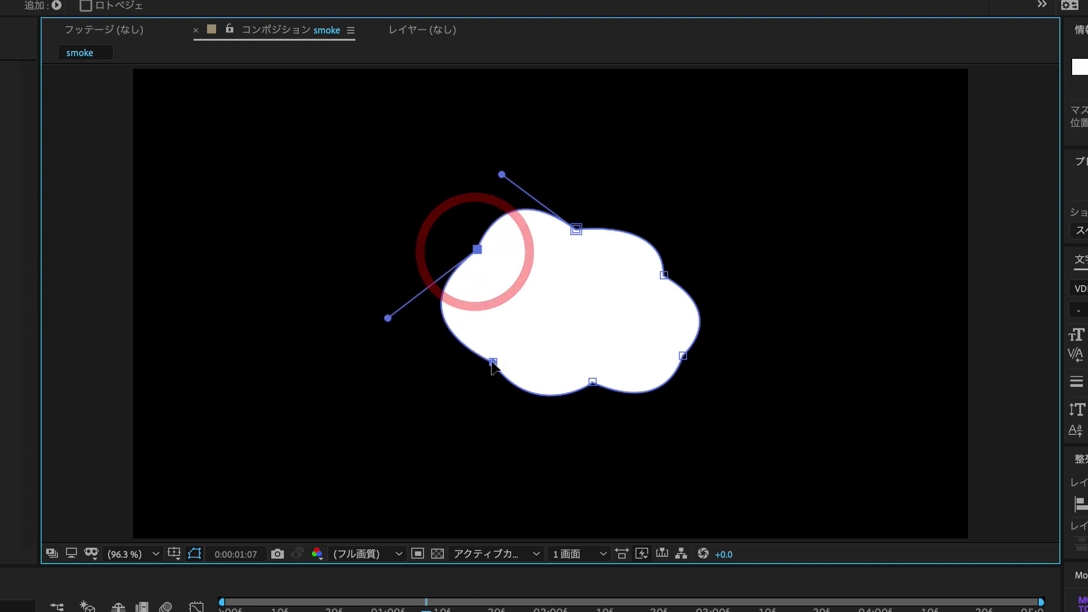
pyautogui.moveTo(493, 361); pyautogui.dragTo(474, 351)
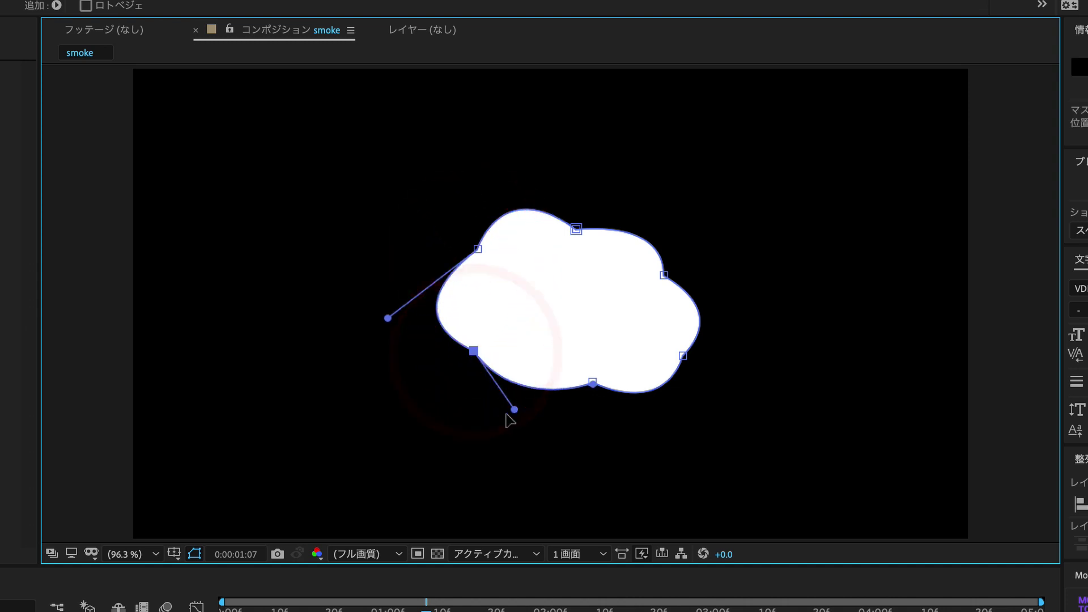
pyautogui.moveTo(515, 409)
pyautogui.mouseDown()
pyautogui.moveTo(475, 418)
pyautogui.moveTo(484, 423)
pyautogui.mouseUp()
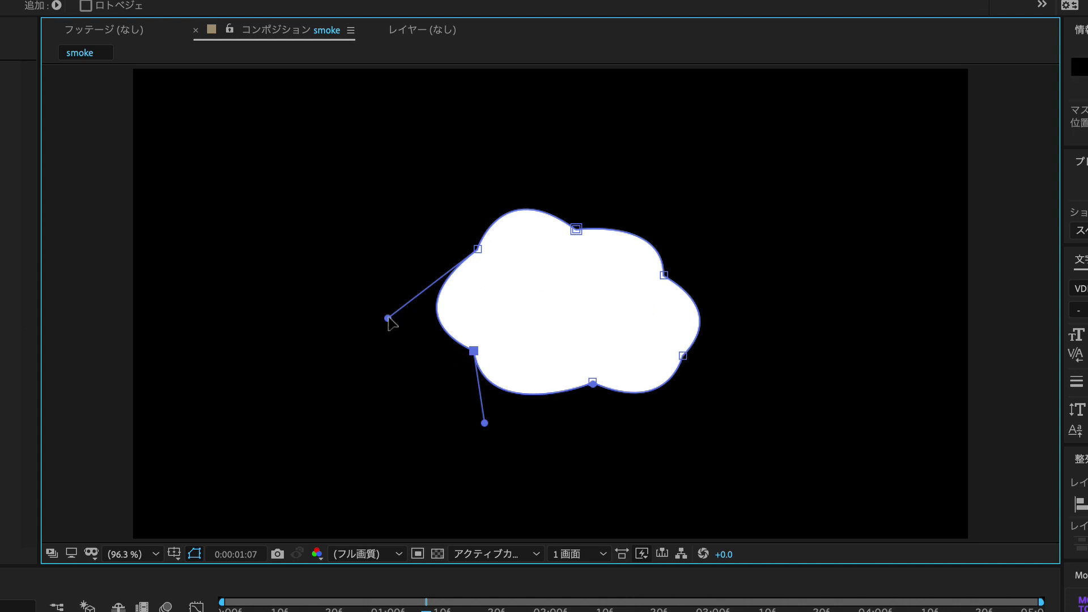
pyautogui.moveTo(388, 318); pyautogui.dragTo(384, 303)
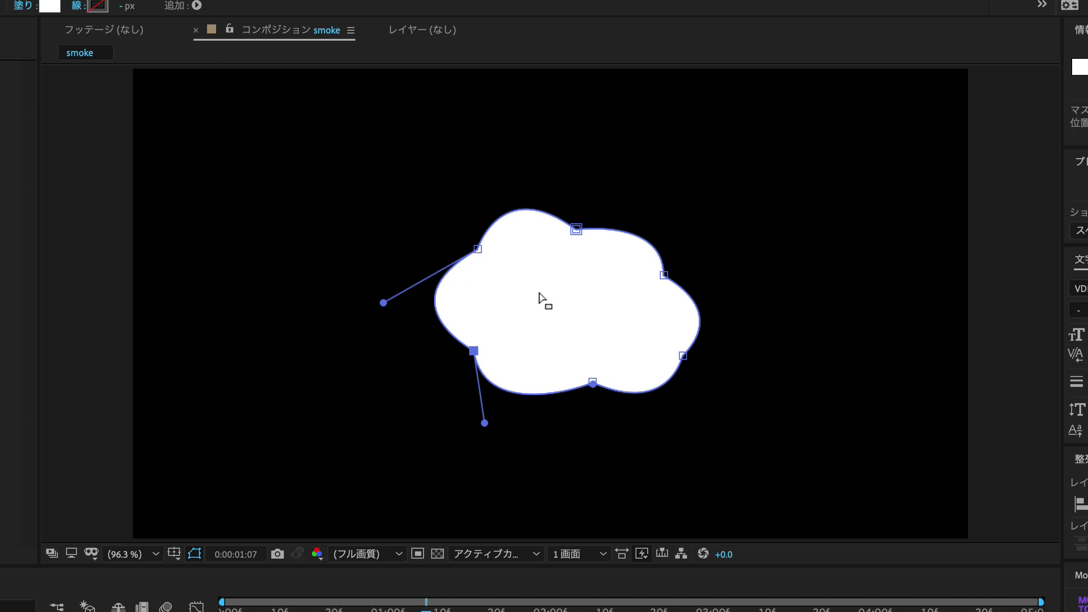
pyautogui.click(50, 7)
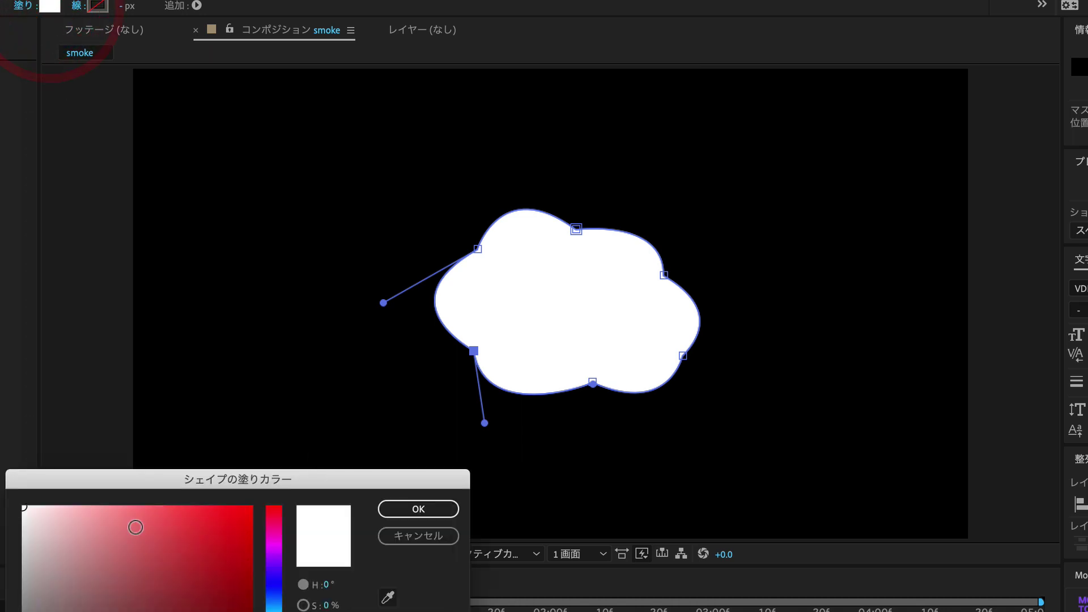
pyautogui.click(24, 508)
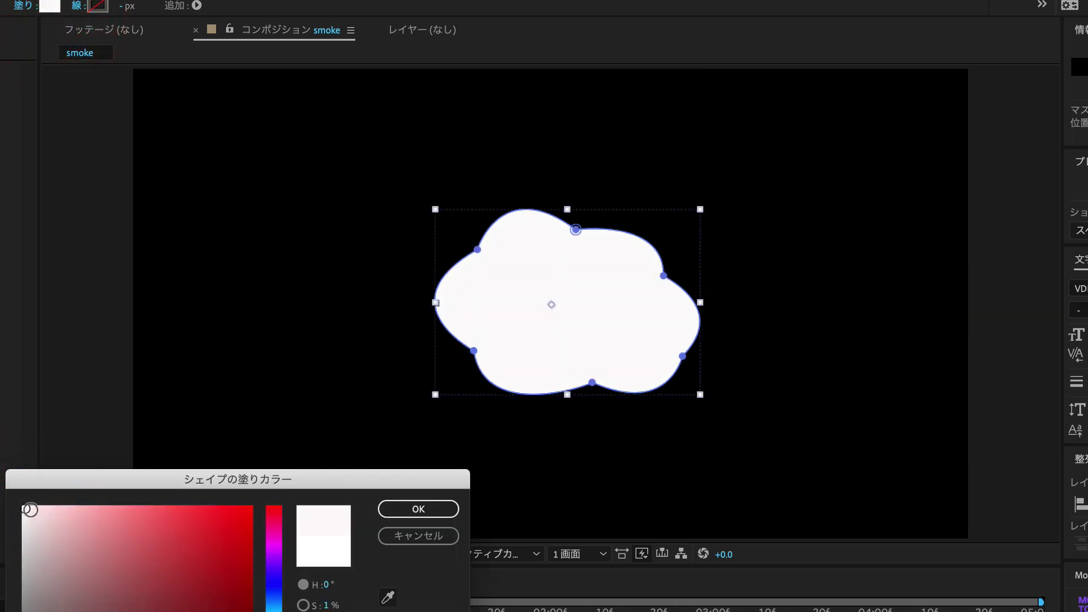
pyautogui.click(22, 505)
pyautogui.click(20, 504)
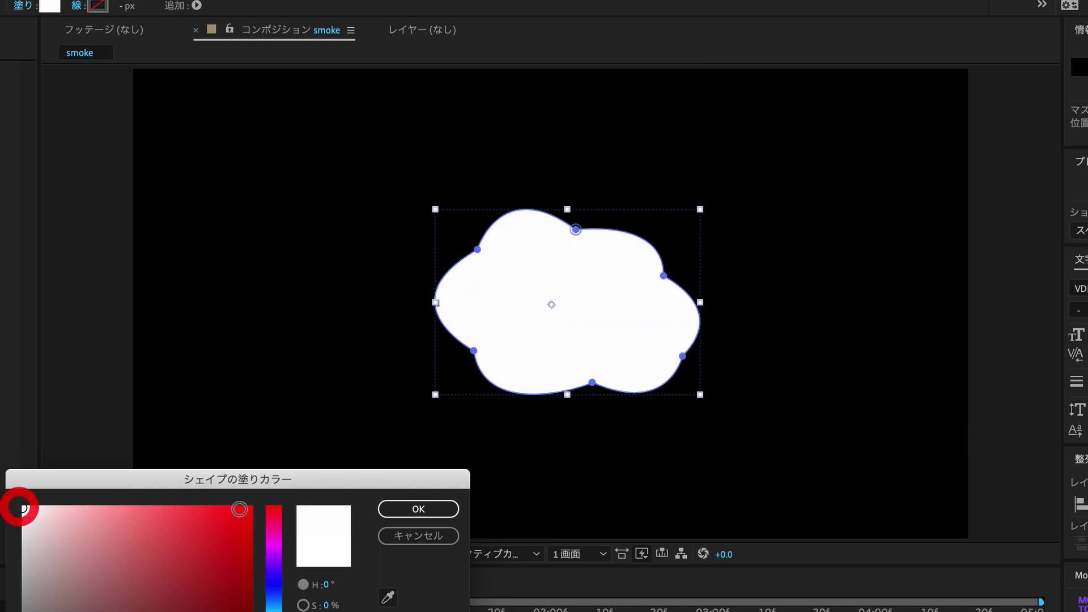
pyautogui.click(418, 509)
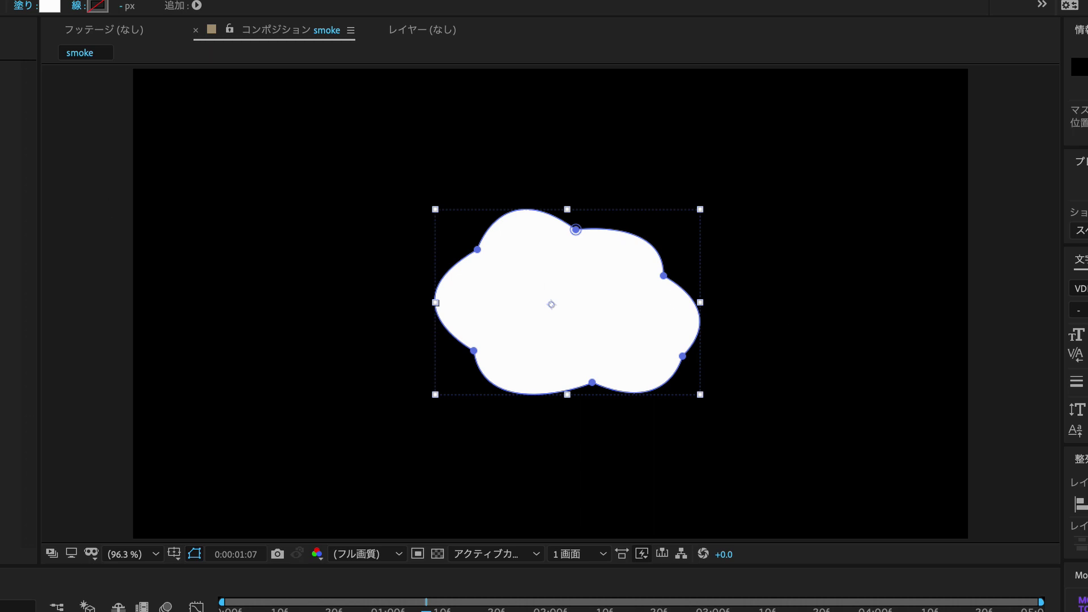
pyautogui.press('v')
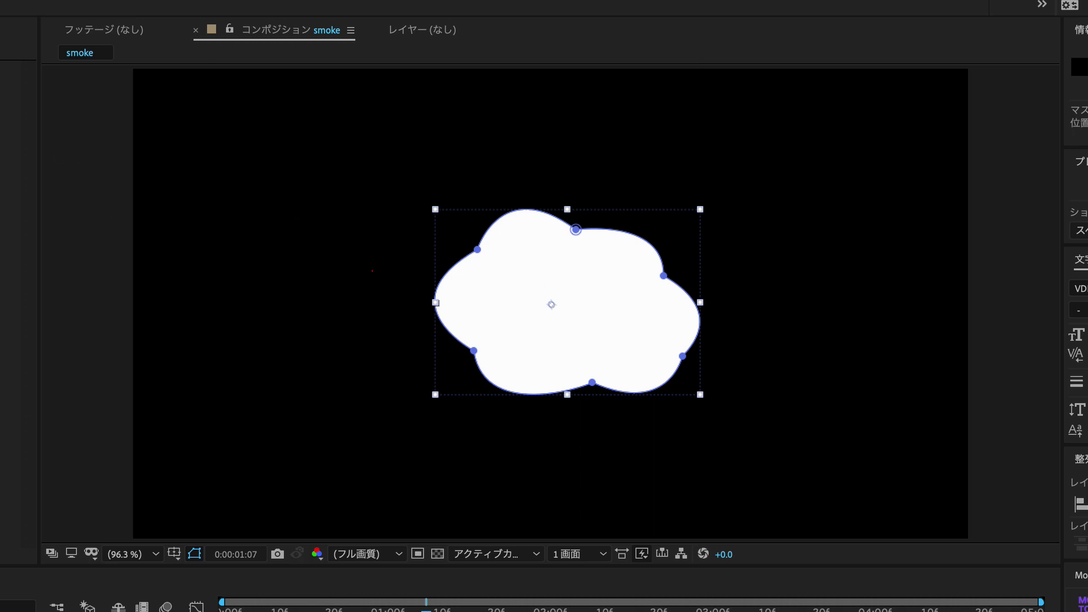
pyautogui.click(551, 306)
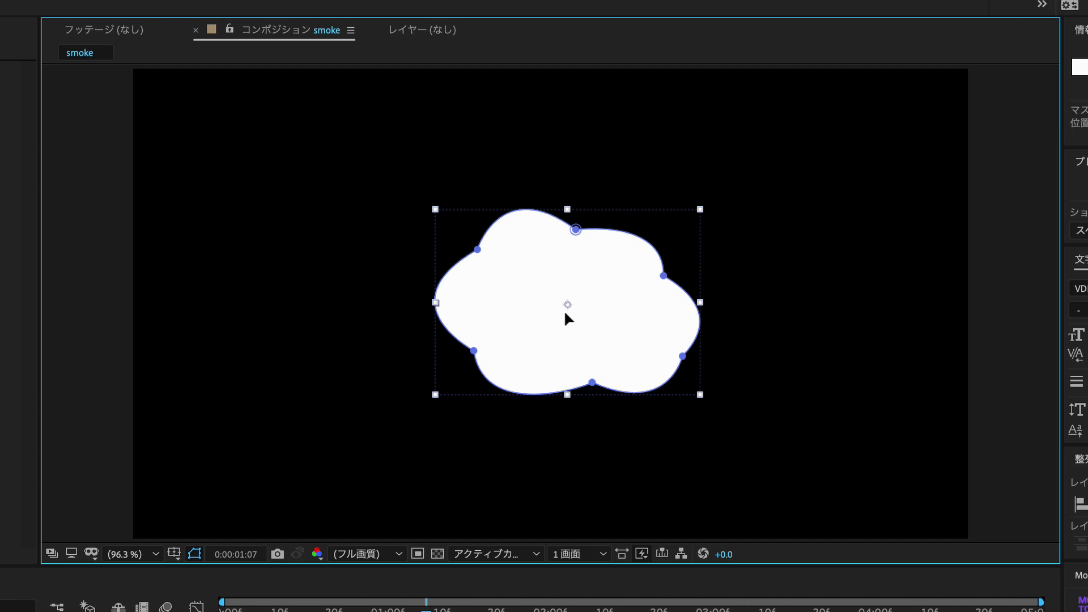
pyautogui.click(564, 310)
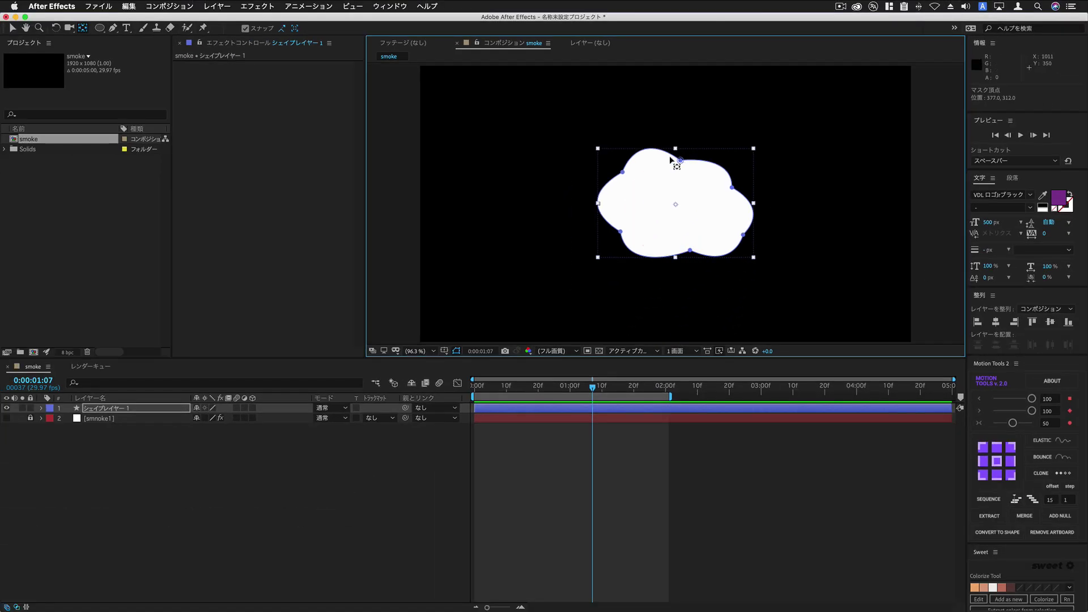
# - With the Selection tool, align シェイプレイヤー 1 to the composition's horizontal and vertical centre
pyautogui.click(11, 28)
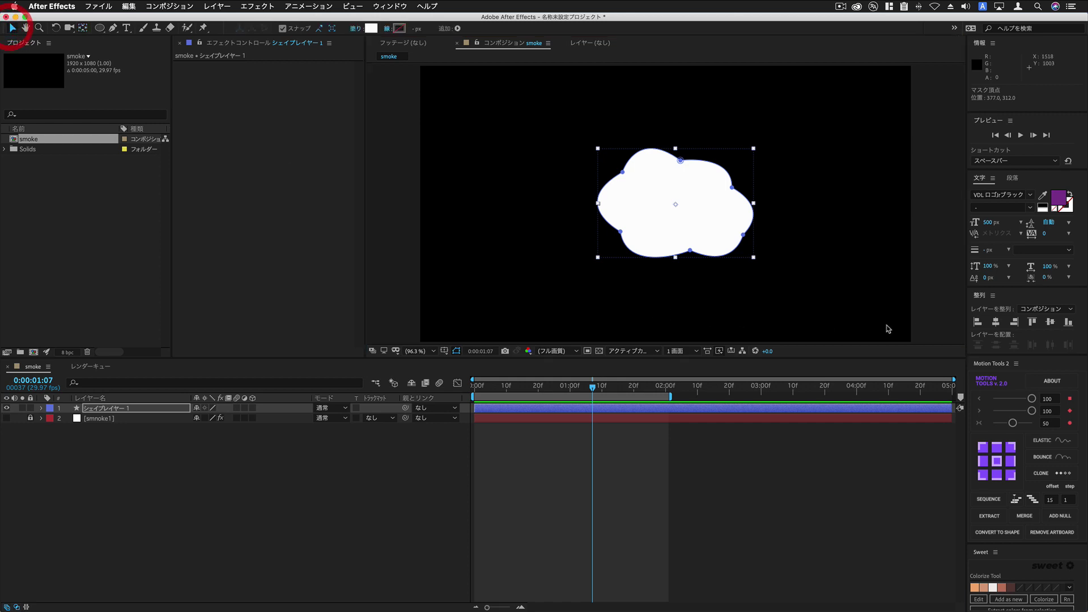
pyautogui.click(996, 322)
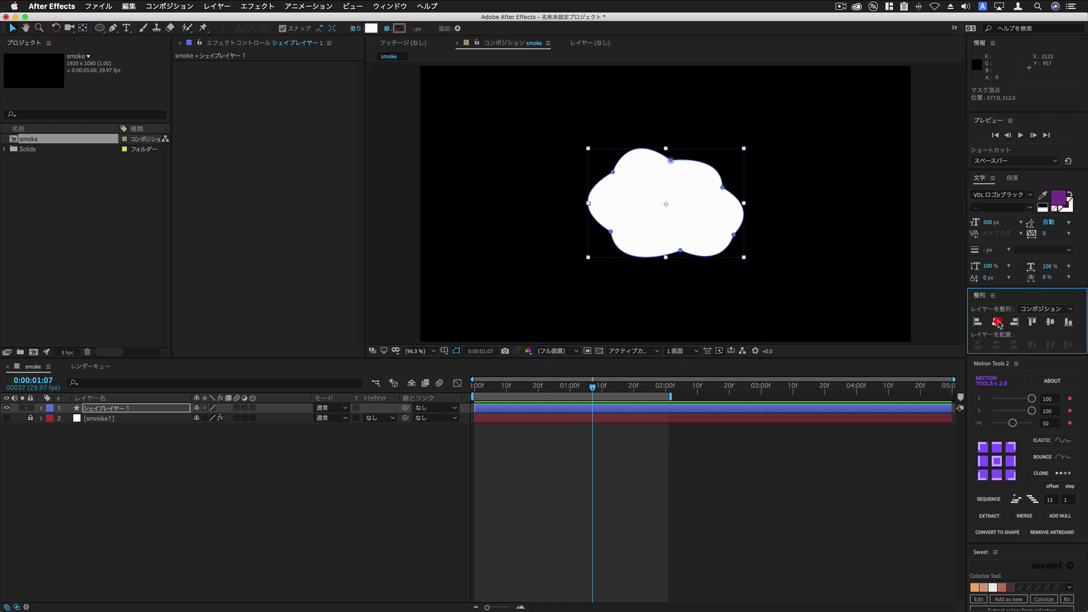
pyautogui.click(1050, 322)
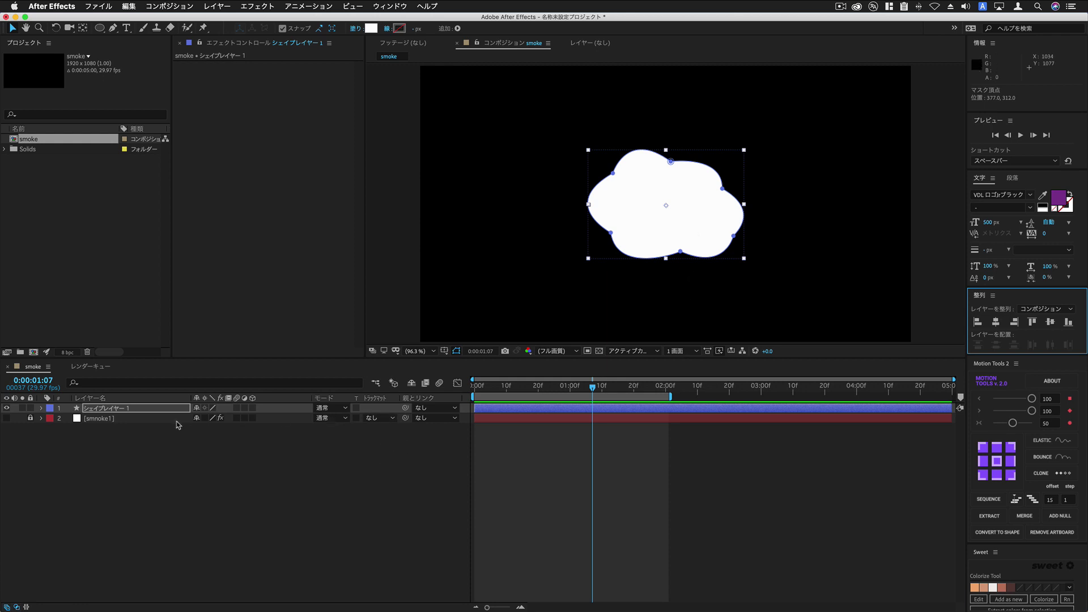
# - Rename the first cloud's shape layer to tex1, then hide and lock it
pyautogui.click(117, 410)
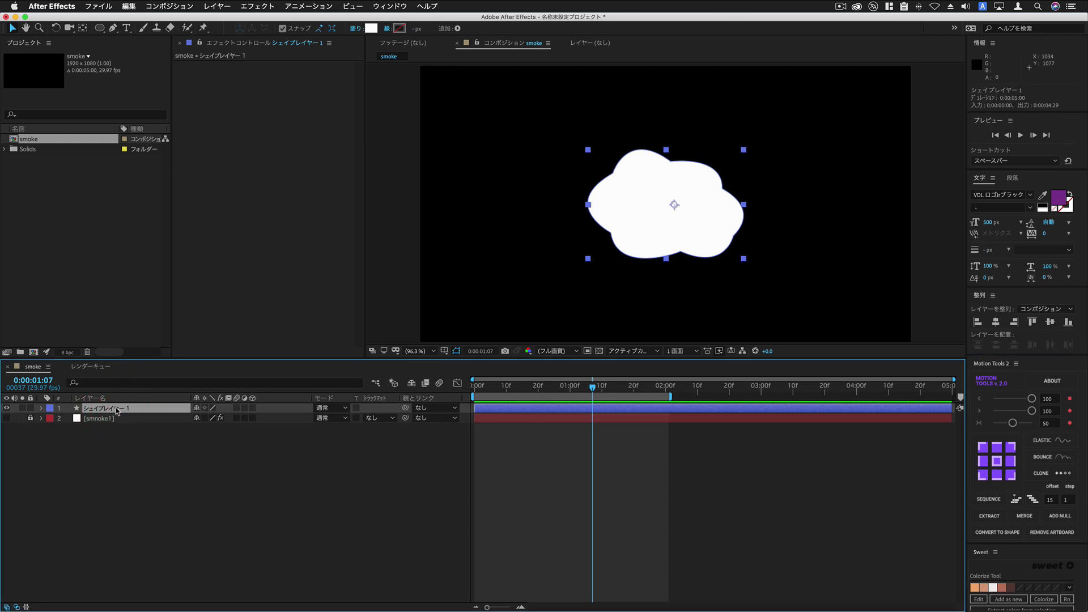
pyautogui.press('Return')
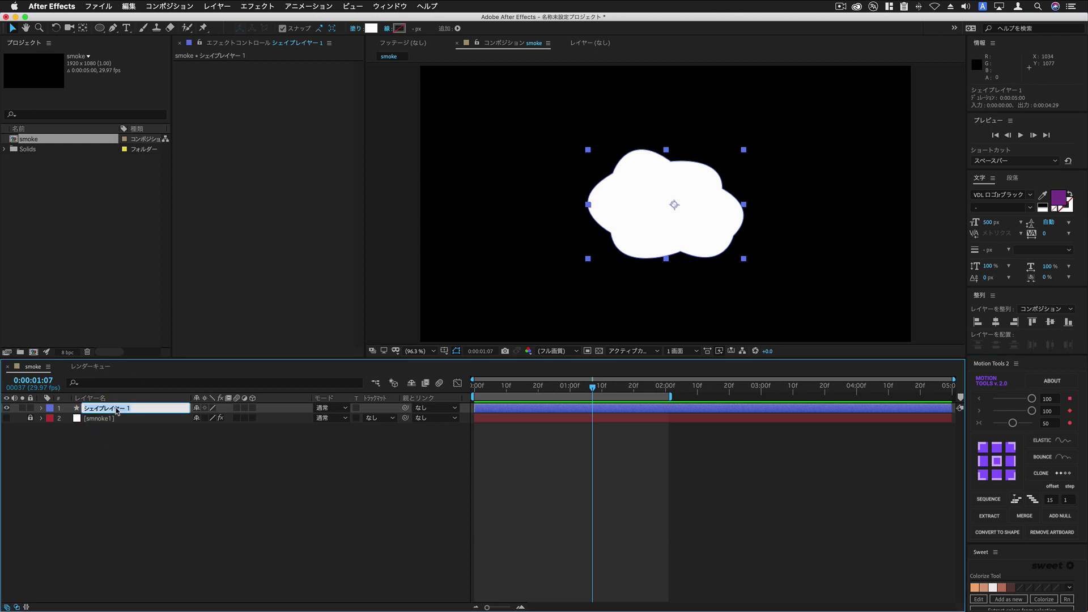
pyautogui.write('tex1')
pyautogui.click(31, 408)
pyautogui.click(7, 408)
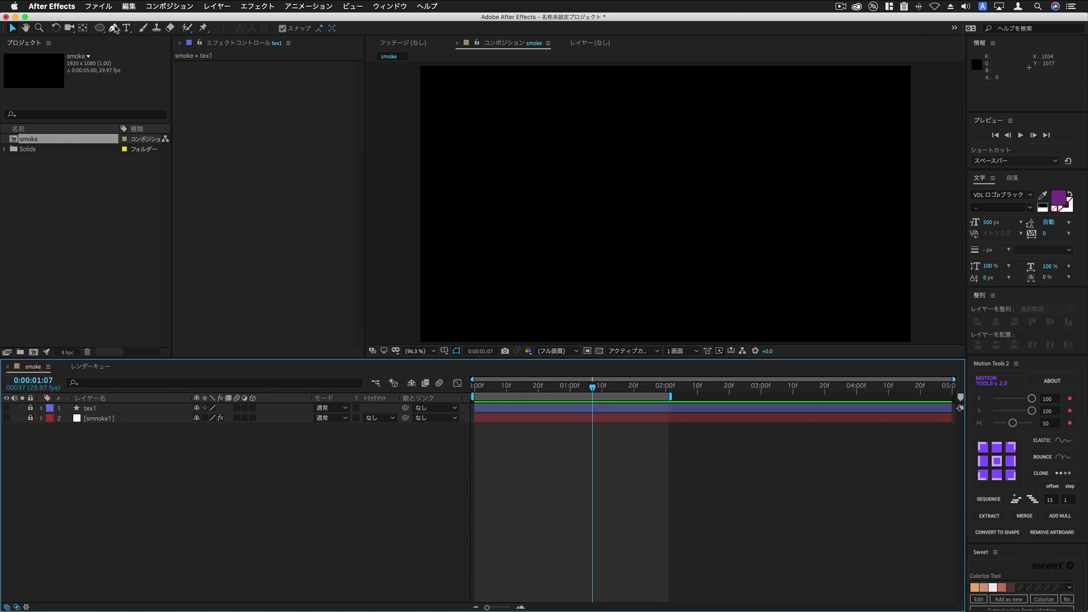
# - Draw a new closed, bumpy cloud outline with the Pen tool near the composition centre
pyautogui.click(114, 28)
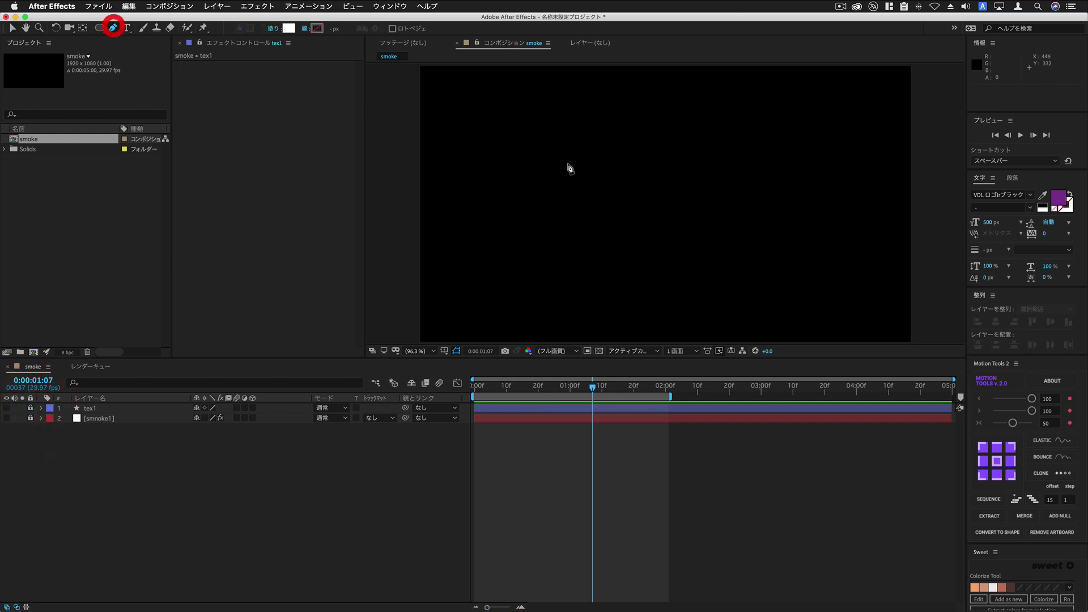
pyautogui.click(600, 194)
pyautogui.moveTo(645, 162); pyautogui.dragTo(695, 169)
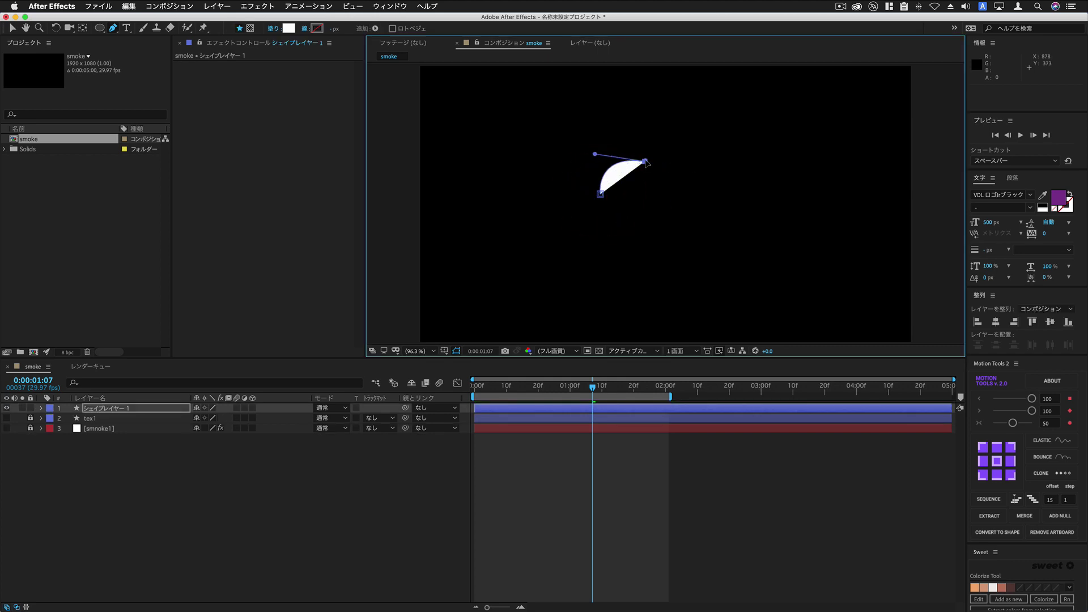
pyautogui.moveTo(700, 173)
pyautogui.mouseDown()
pyautogui.moveTo(693, 208)
pyautogui.moveTo(719, 209)
pyautogui.mouseUp()
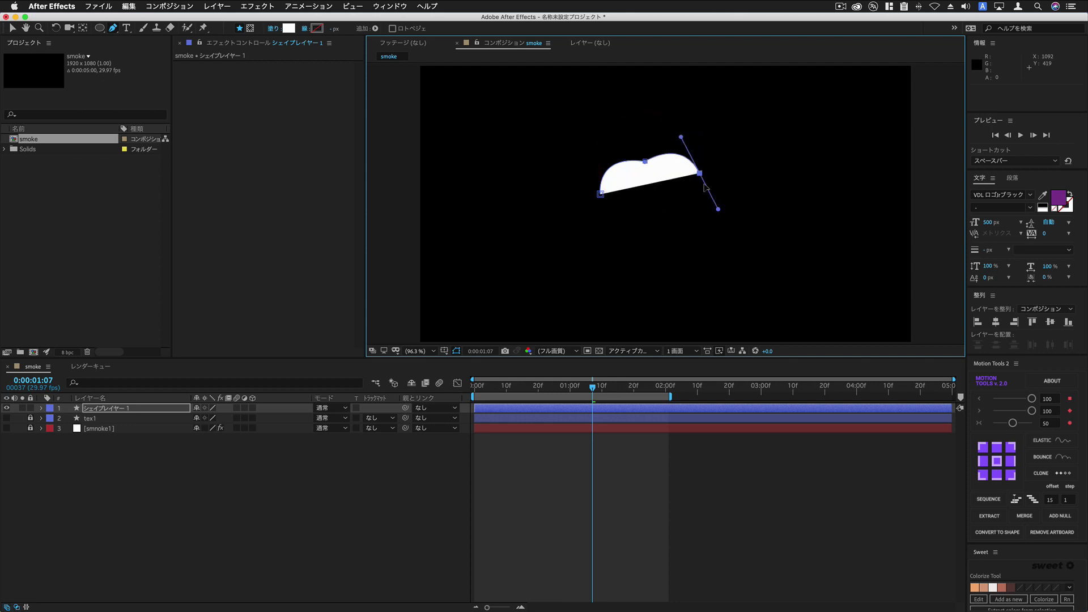
pyautogui.moveTo(748, 173); pyautogui.dragTo(760, 199)
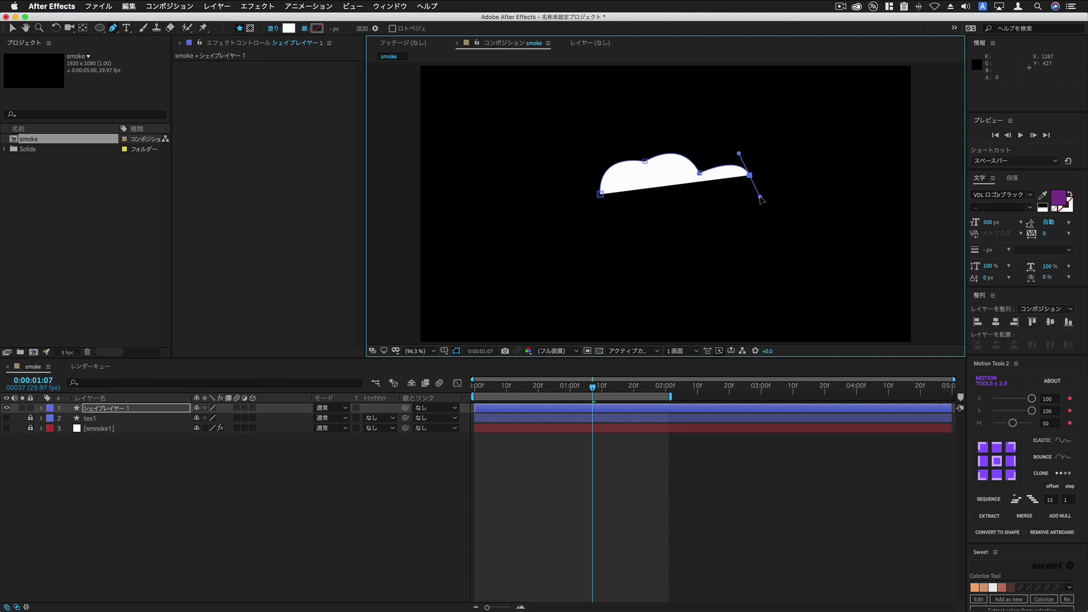
pyautogui.click(745, 218)
pyautogui.moveTo(746, 221); pyautogui.dragTo(715, 234)
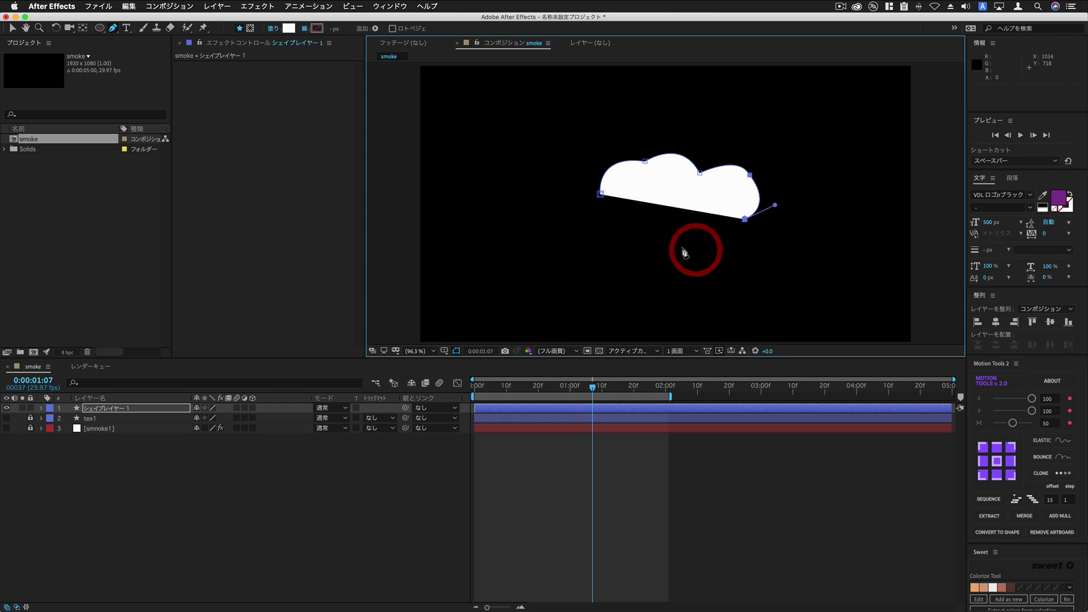
pyautogui.moveTo(676, 239)
pyautogui.mouseDown()
pyautogui.moveTo(631, 220)
pyautogui.moveTo(669, 238)
pyautogui.moveTo(632, 235)
pyautogui.moveTo(630, 199)
pyautogui.moveTo(632, 234)
pyautogui.mouseUp()
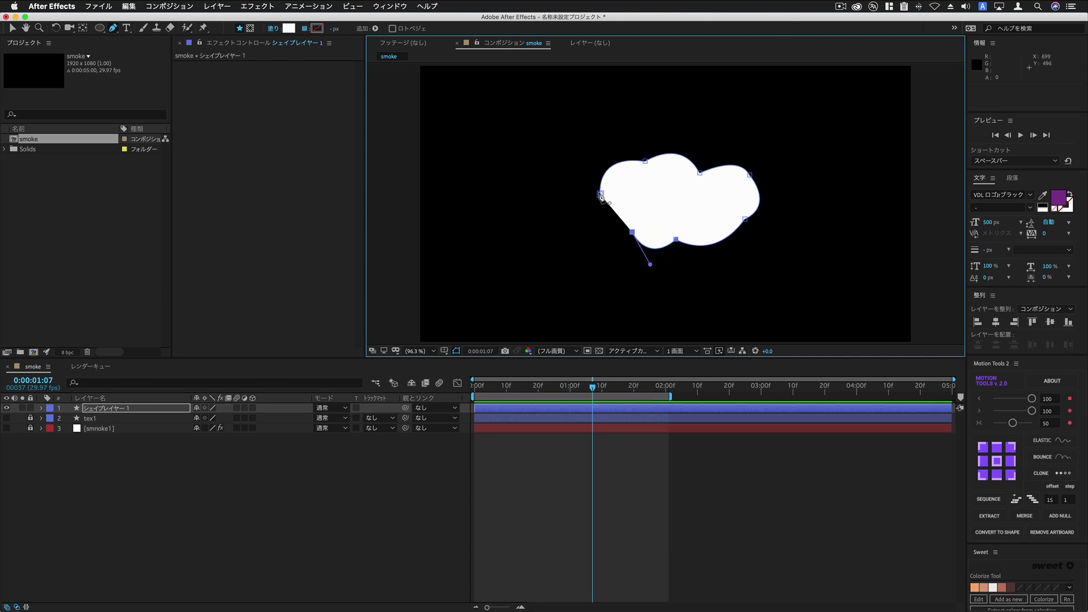
pyautogui.moveTo(600, 193)
pyautogui.mouseDown()
pyautogui.moveTo(595, 154)
pyautogui.moveTo(600, 193)
pyautogui.mouseUp()
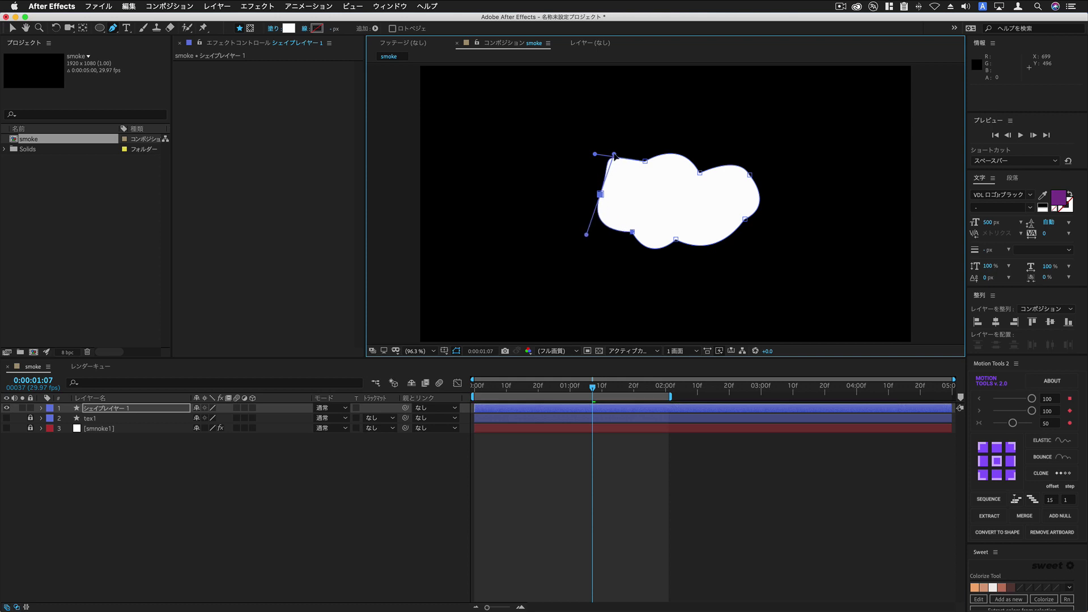
# - Reshape the cloud's curves, pulling the left edge outward and smoothing the right-side bumps
pyautogui.click(600, 196)
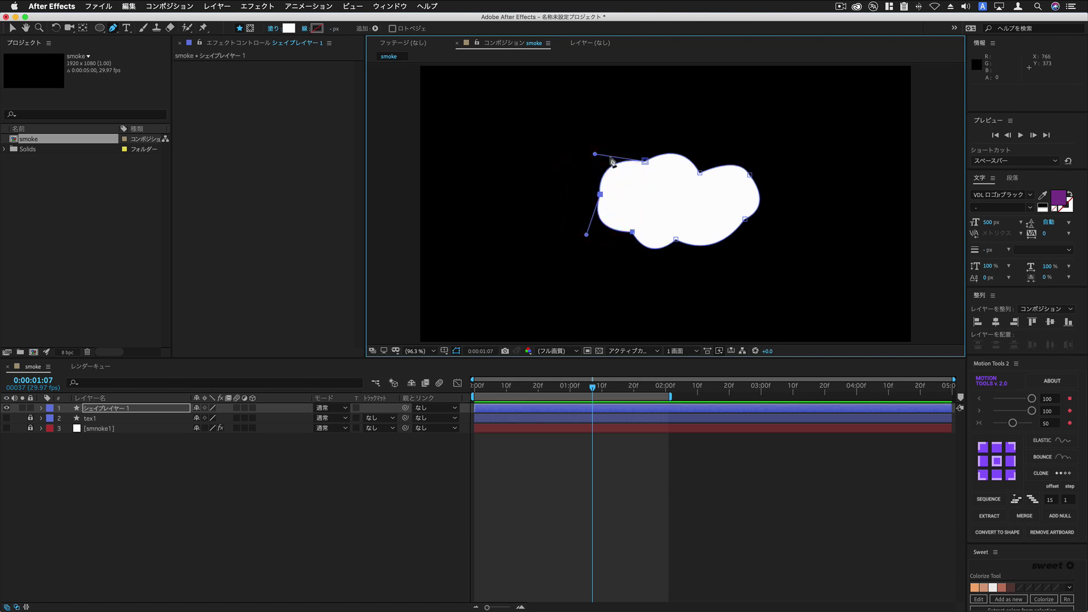
pyautogui.moveTo(594, 154); pyautogui.dragTo(597, 154)
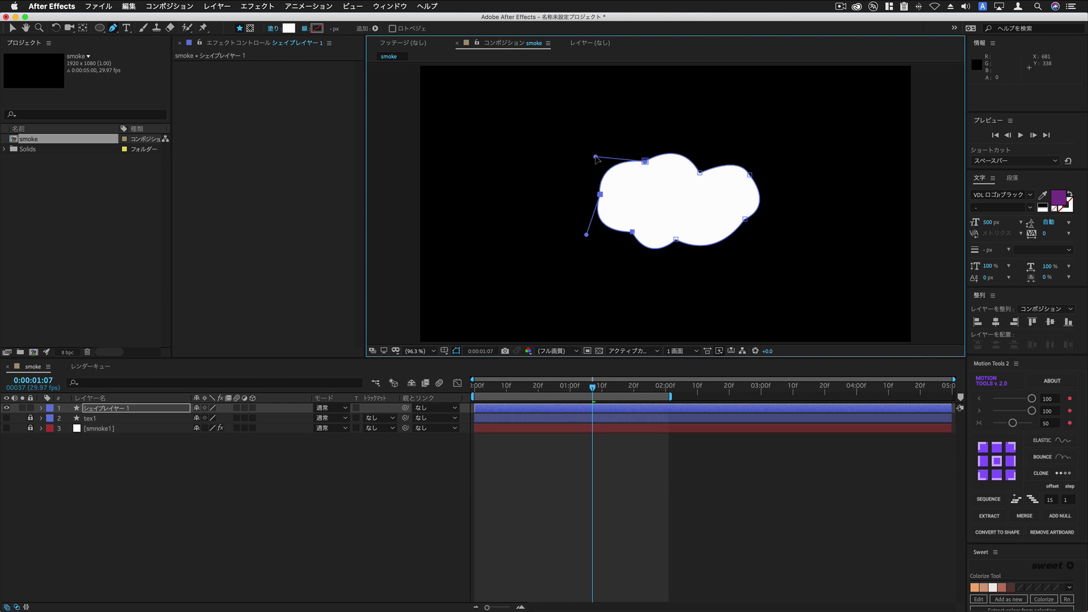
pyautogui.moveTo(587, 234); pyautogui.dragTo(565, 223)
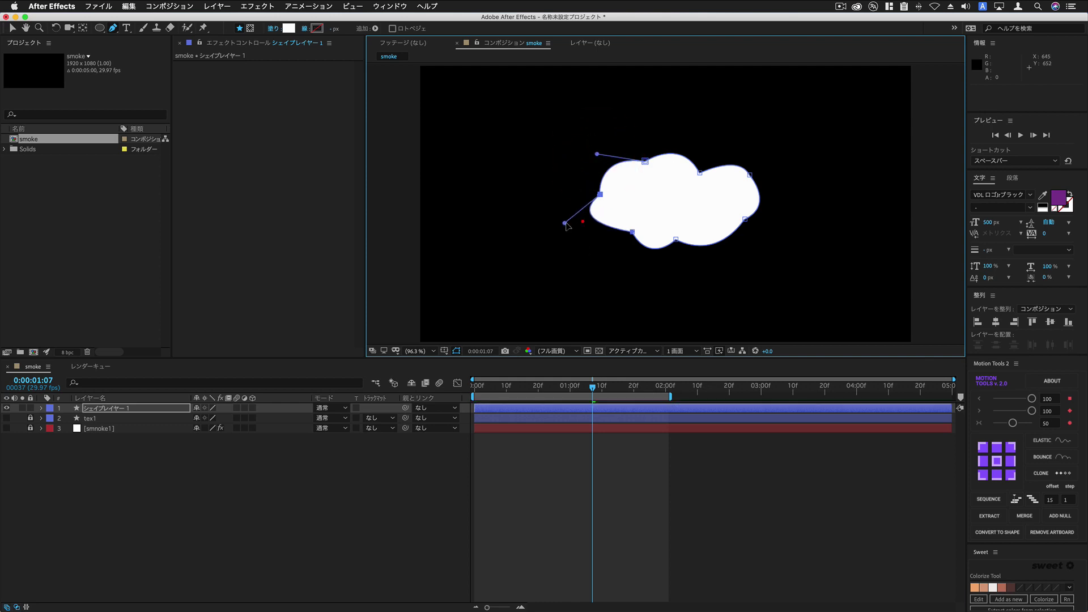
pyautogui.moveTo(744, 219)
pyautogui.mouseDown()
pyautogui.moveTo(736, 214)
pyautogui.moveTo(770, 213)
pyautogui.mouseUp()
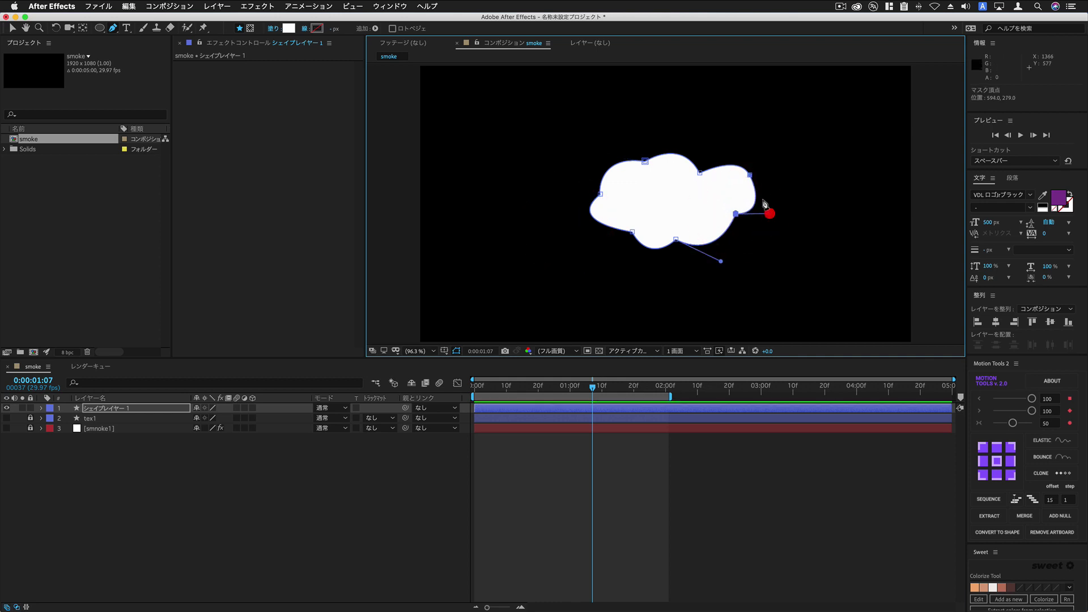
pyautogui.moveTo(750, 175); pyautogui.dragTo(736, 153)
pyautogui.click(560, 211)
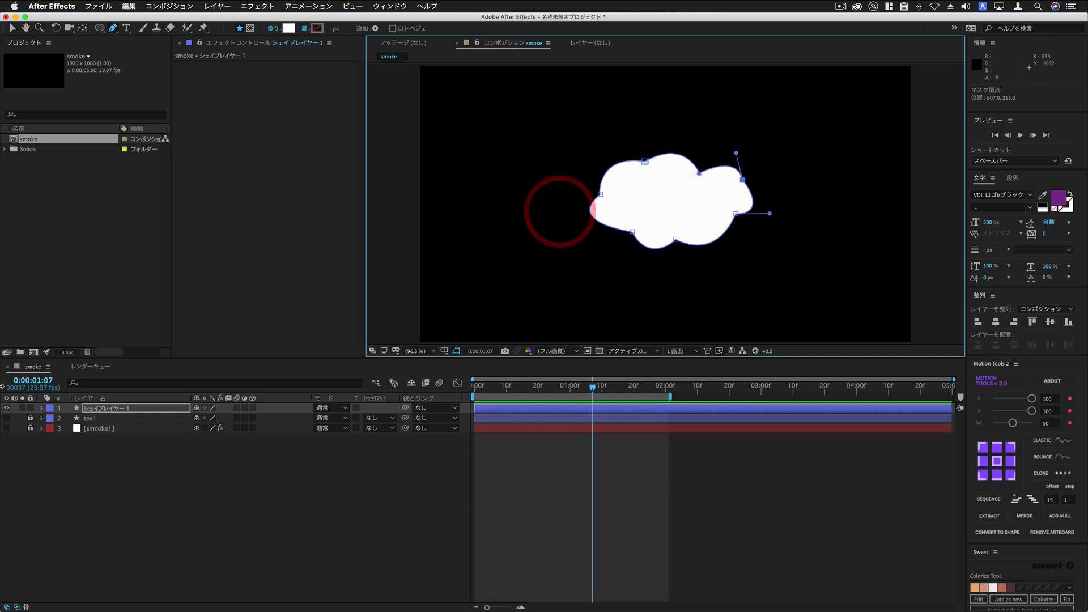
# - Toggle tex1's visibility to compare the two clouds, leaving it hidden
pyautogui.click(7, 418)
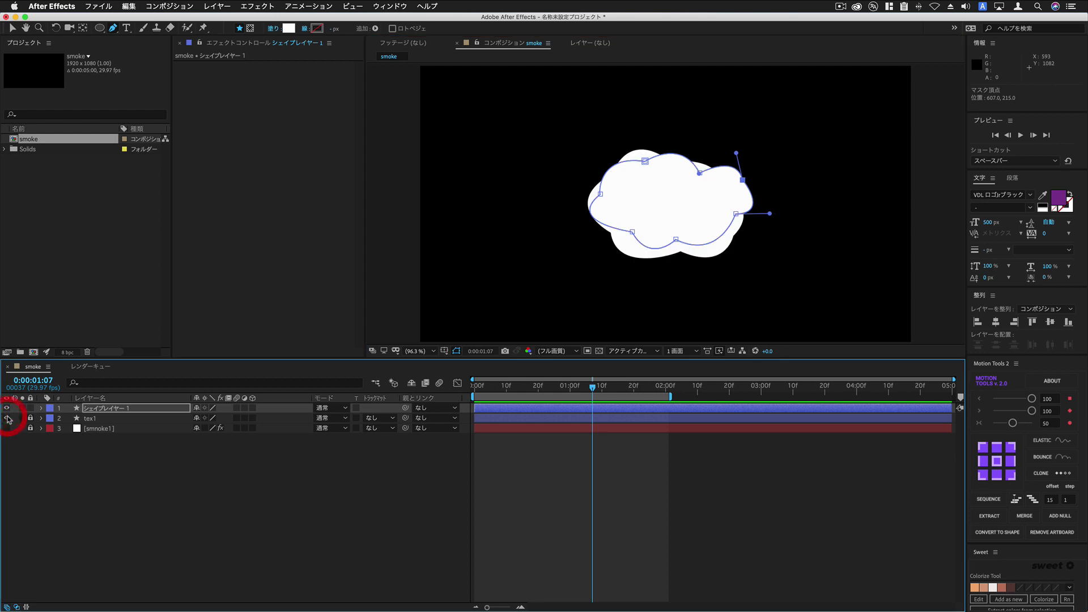
pyautogui.click(6, 418)
pyautogui.click(7, 418)
pyautogui.click(6, 418)
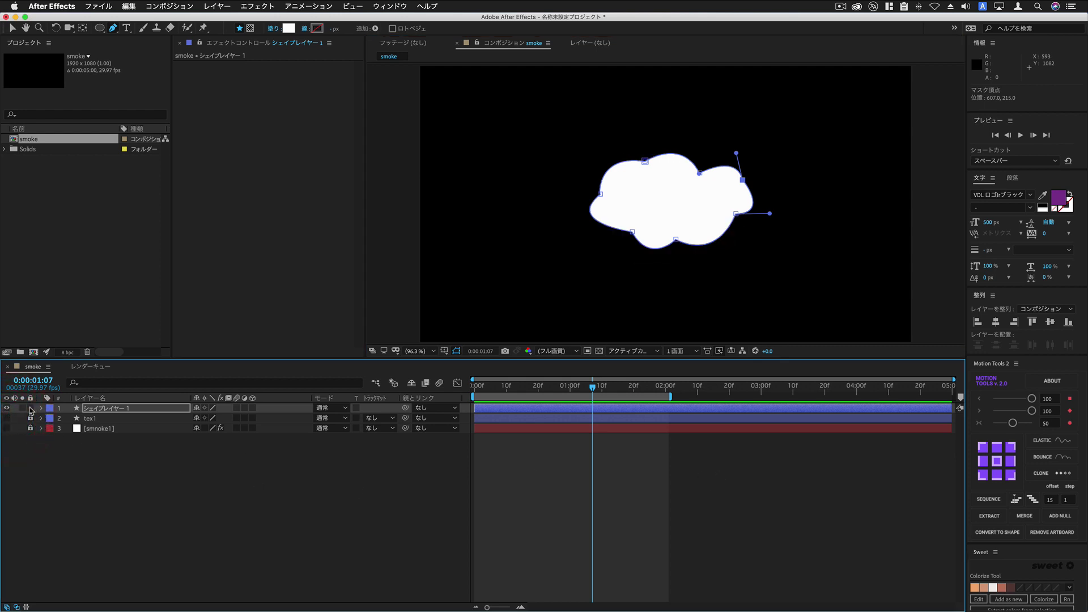
# - Rename the new cloud shape layer to tex2 and hide it
pyautogui.click(103, 409)
pyautogui.press('Return')
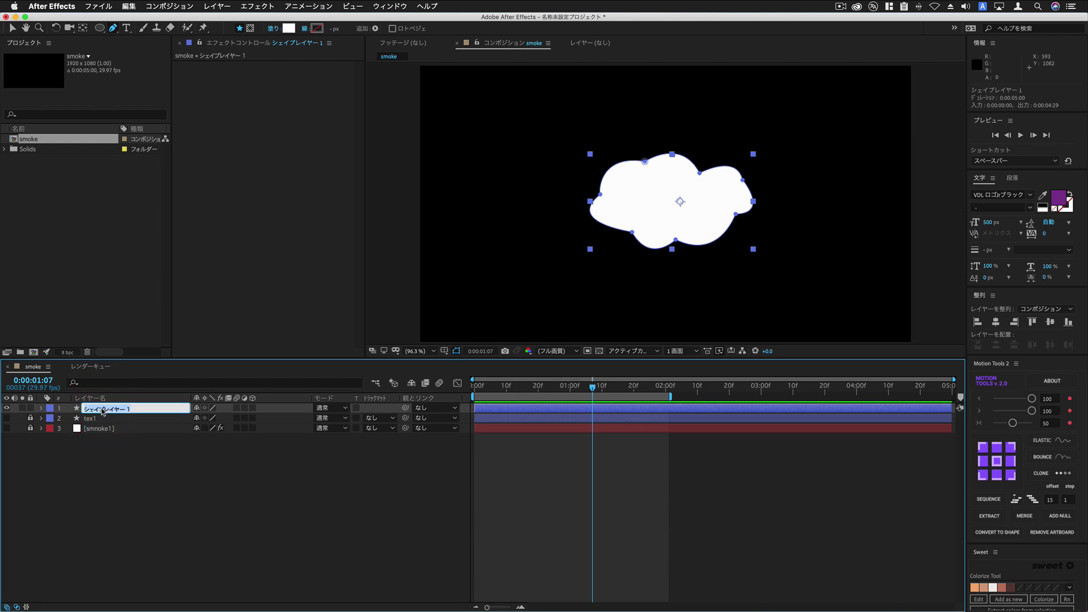
pyautogui.write('tex2')
pyautogui.click(125, 469)
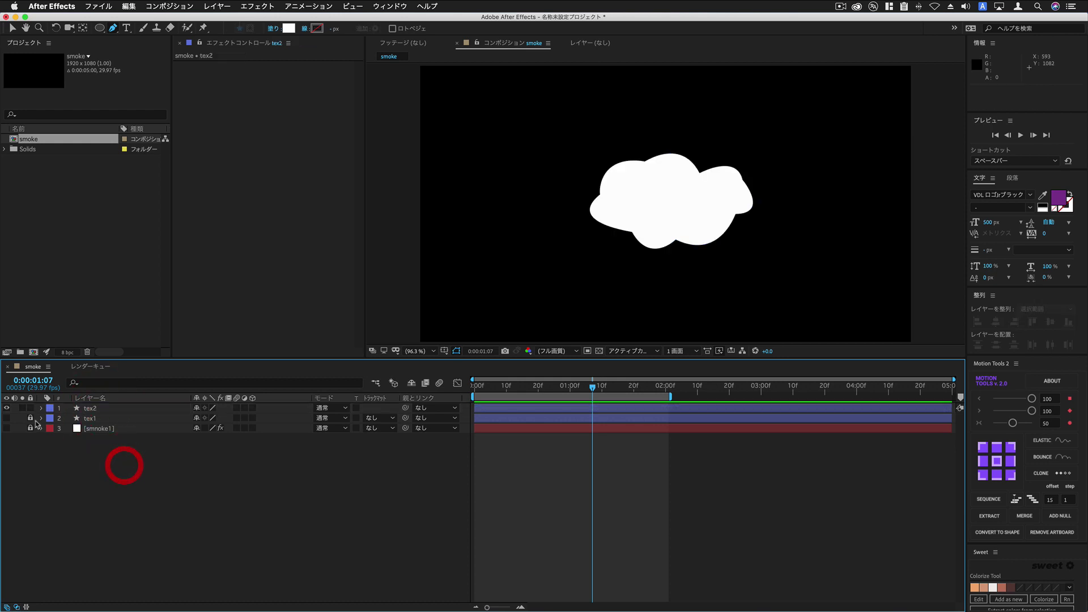
pyautogui.click(8, 409)
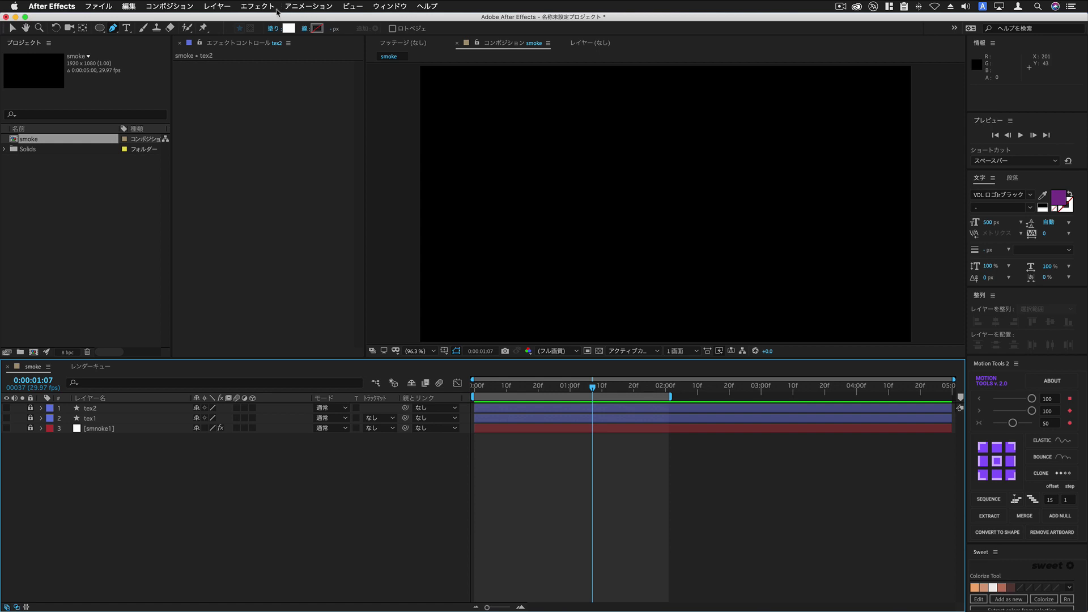
# - Create a white, composition-sized solid layer named smoke2 via Layer > New > Solid
pyautogui.click(231, 8)
pyautogui.moveTo(219, 19)
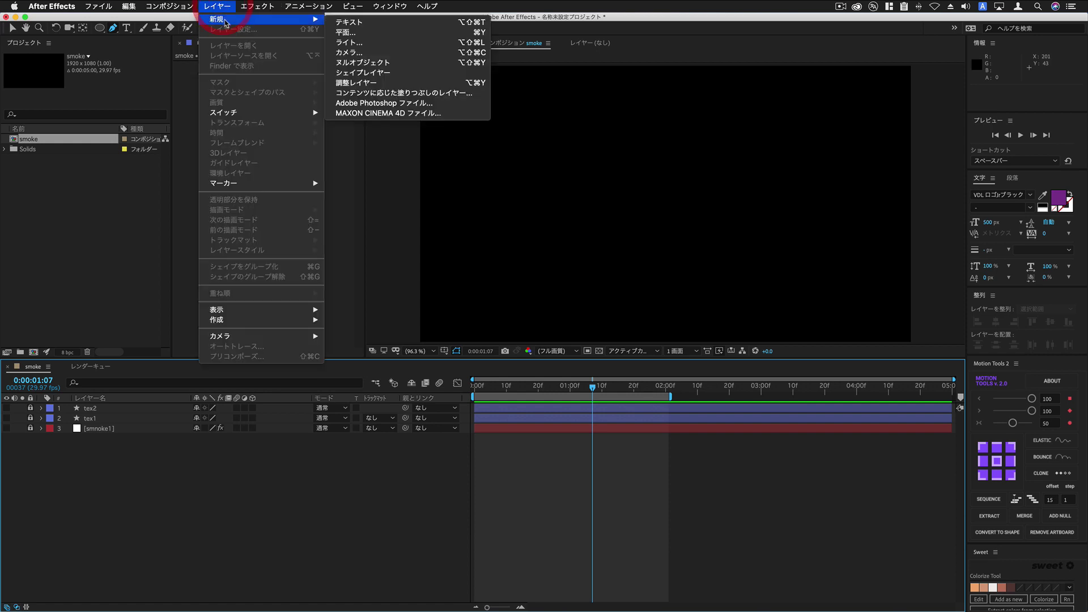
pyautogui.click(345, 34)
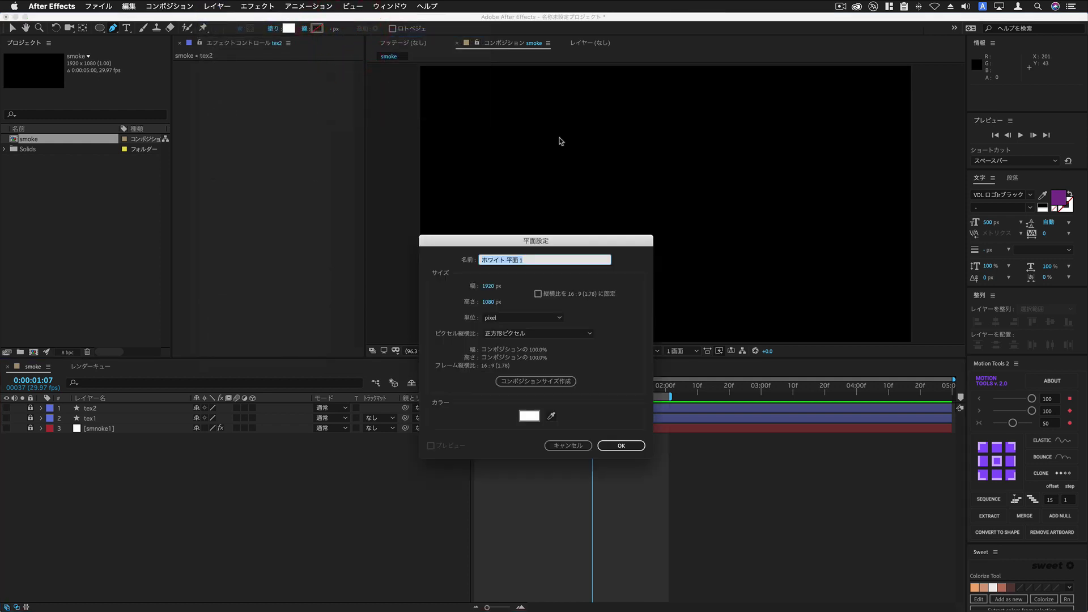
pyautogui.write('smoke2')
pyautogui.click(635, 446)
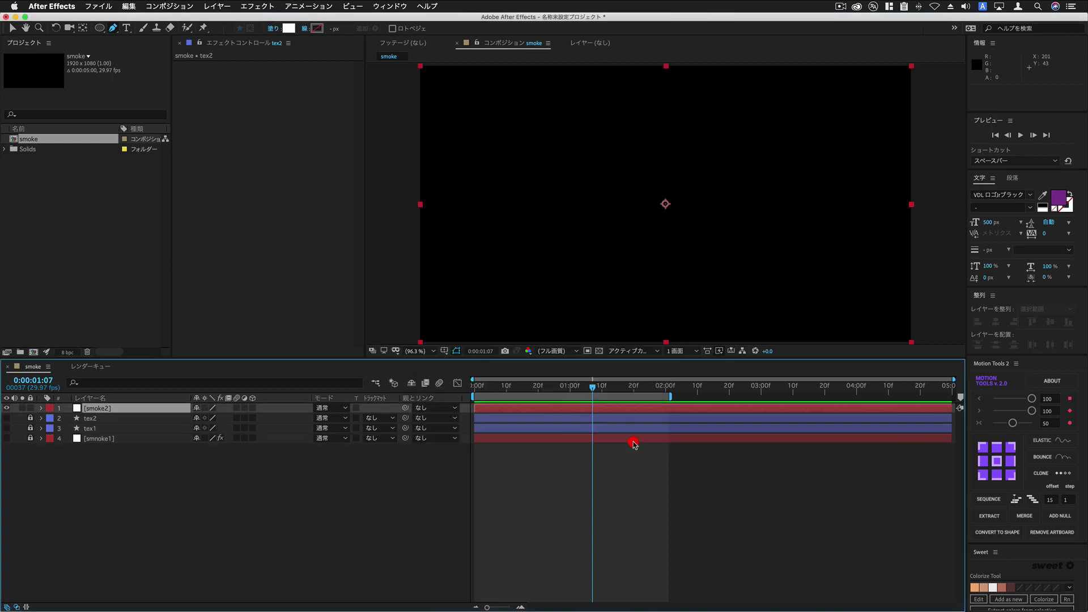
# - Apply Effect > Simulation > CC Particle World to the smoke2 solid
pyautogui.click(268, 8)
pyautogui.scroll(-3, 270, 391)
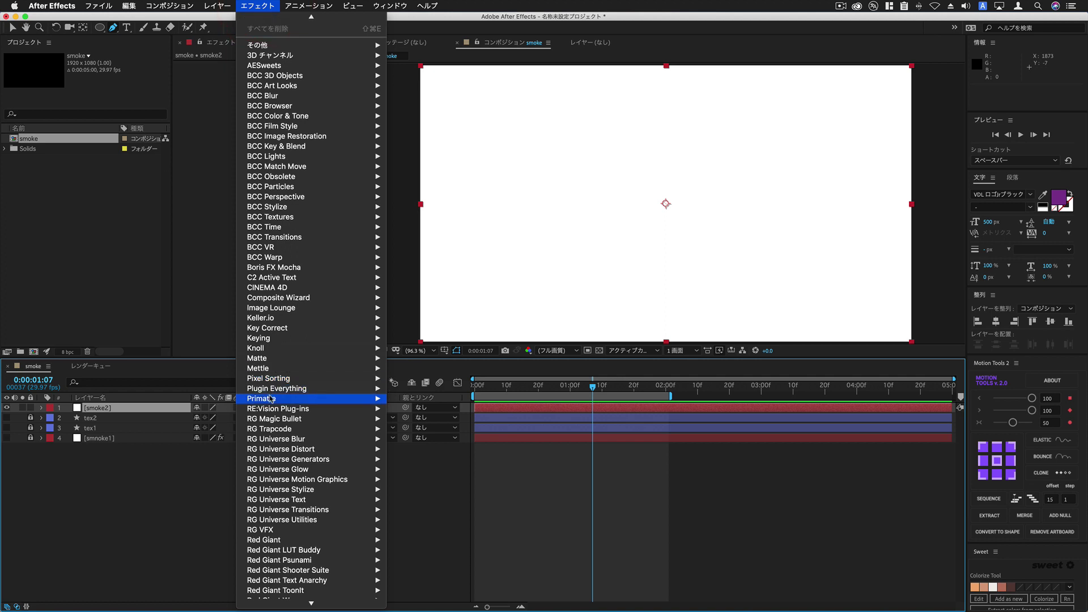
pyautogui.moveTo(270, 399)
pyautogui.moveTo(319, 470)
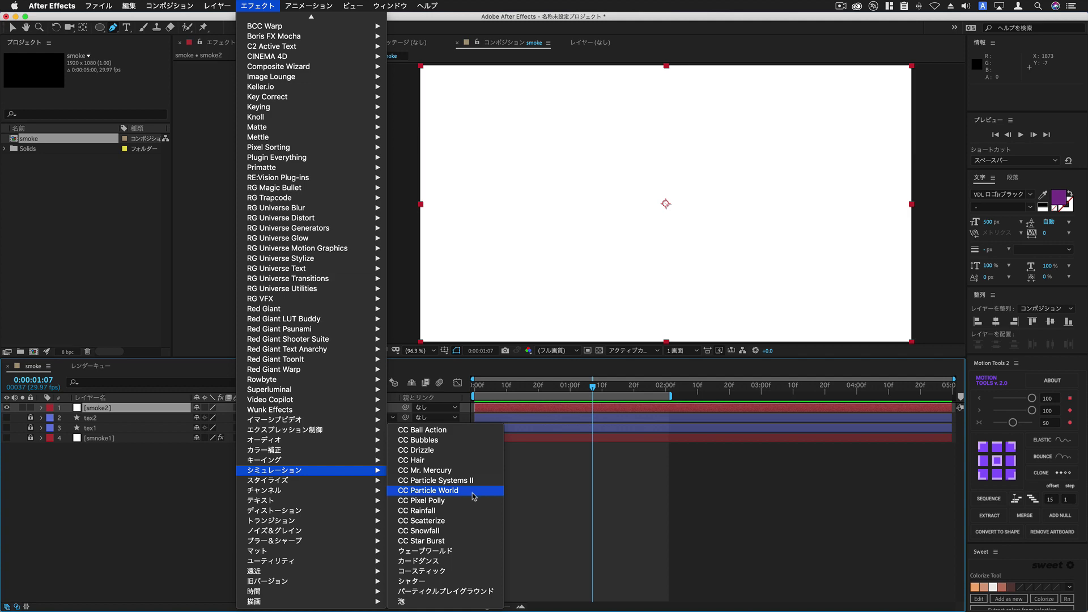
pyautogui.click(474, 496)
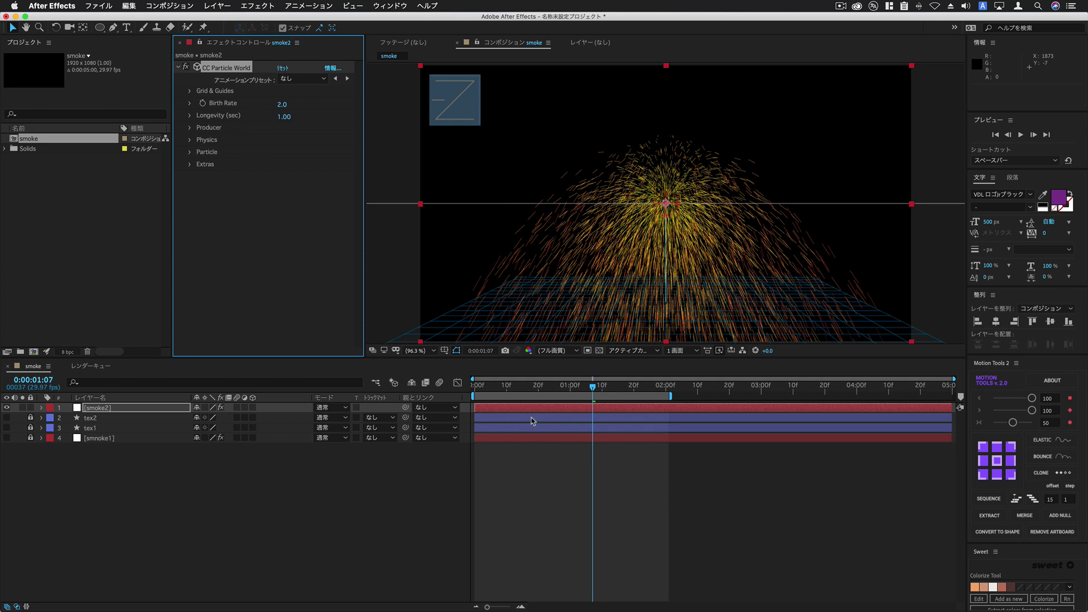
# - Keyframe Birth Rate at 5.0 at the start, then drop it to 0 later to stop emission
pyautogui.press('space')
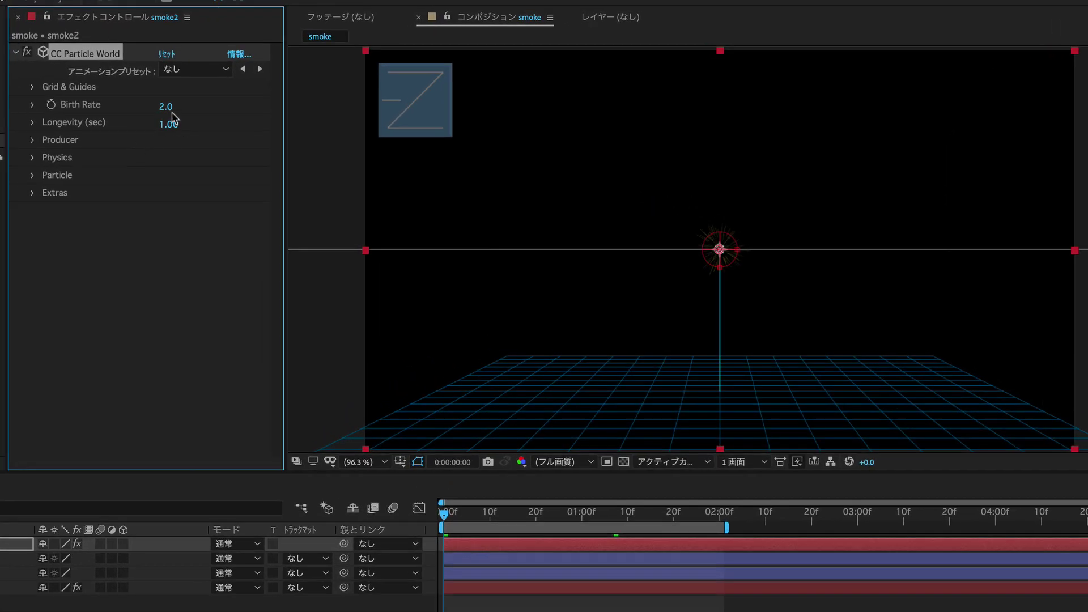
pyautogui.click(283, 104)
pyautogui.write('5')
pyautogui.click(51, 105)
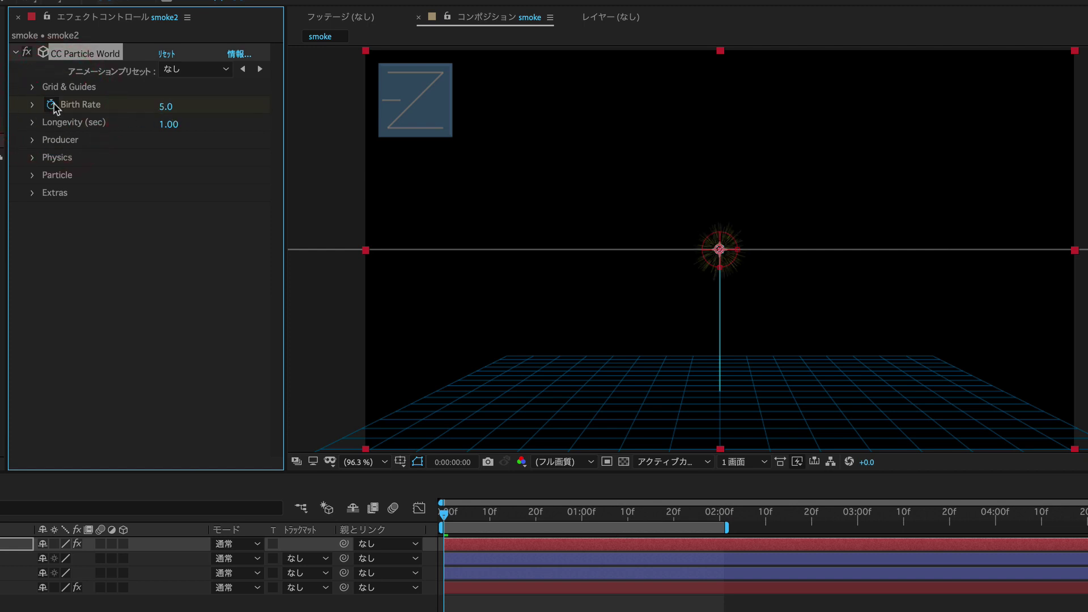
pyautogui.press('space')
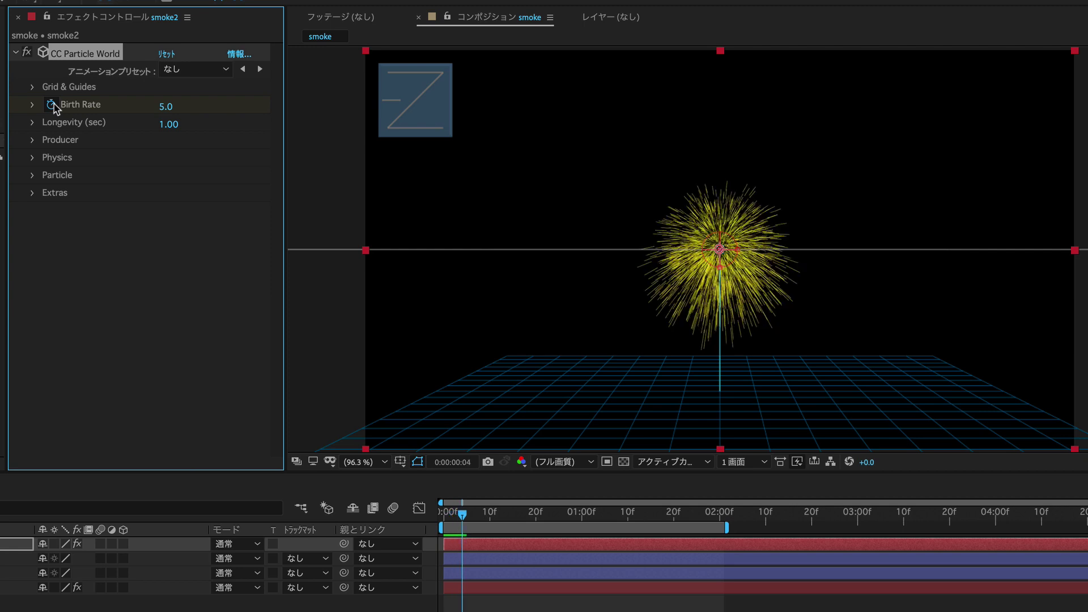
pyautogui.click(168, 107)
pyautogui.write('0')
pyautogui.press('Return')
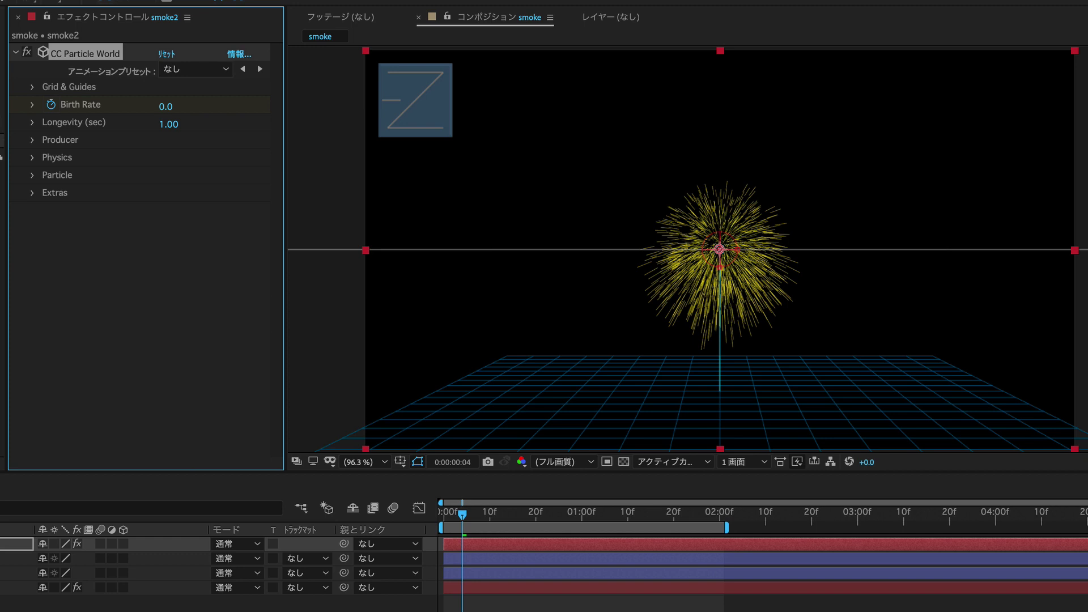
# - In Physics, set Velocity -5, Inherit Velocity 70% and Gravity -0.4
pyautogui.click(33, 158)
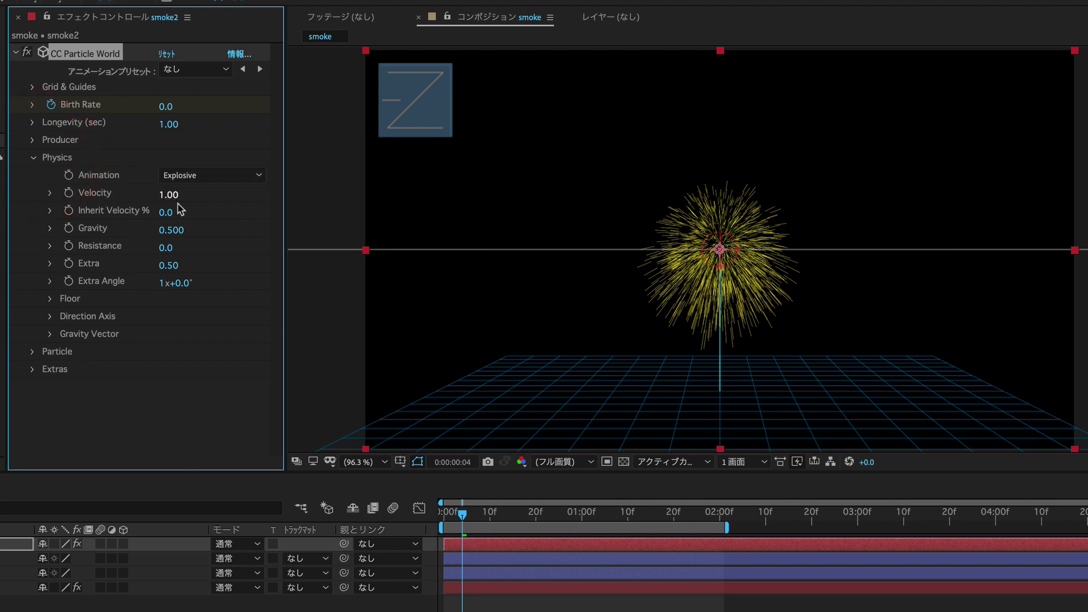
pyautogui.click(175, 196)
pyautogui.write('-5')
pyautogui.press('Return')
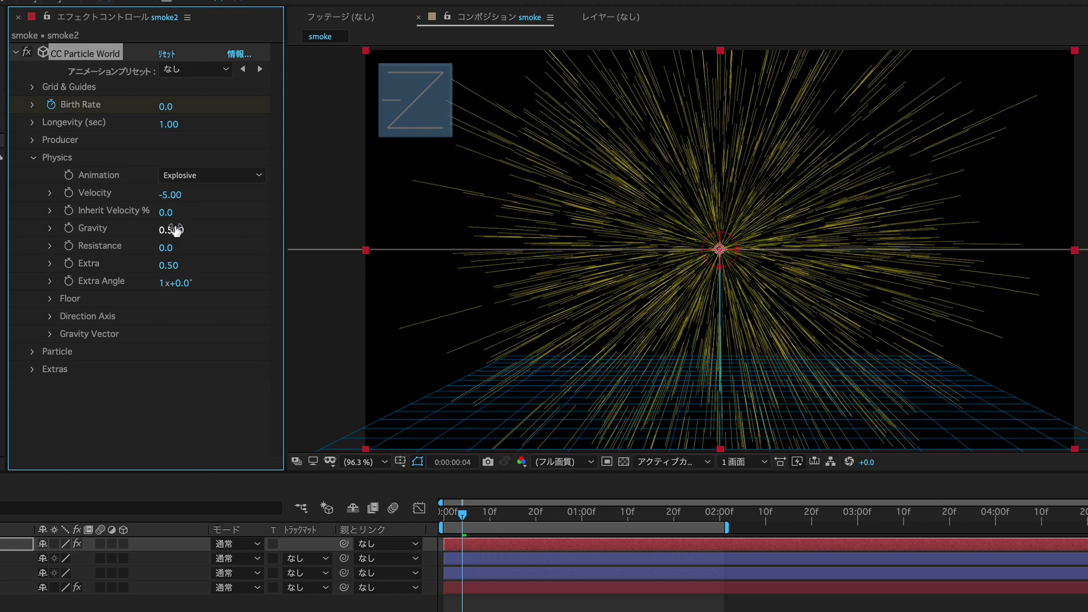
pyautogui.click(169, 214)
pyautogui.write('70')
pyautogui.press('Return')
pyautogui.click(176, 232)
pyautogui.write('-.4')
pyautogui.press('Return')
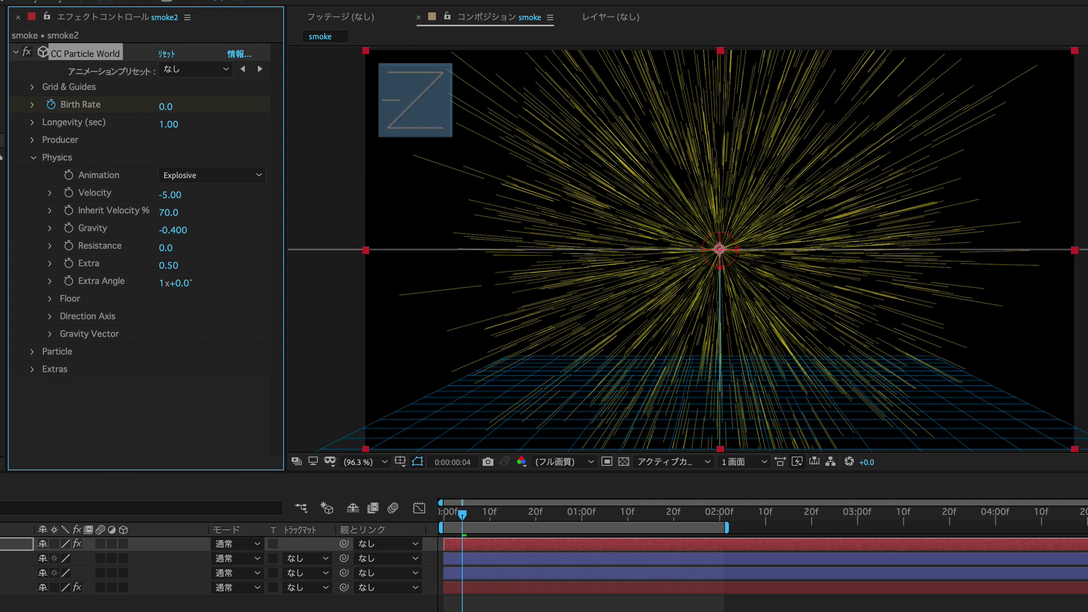
# - Set Resistance 20, Extra 2 and Extra Angle 0x+150°
pyautogui.click(168, 250)
pyautogui.write('20')
pyautogui.press('Return')
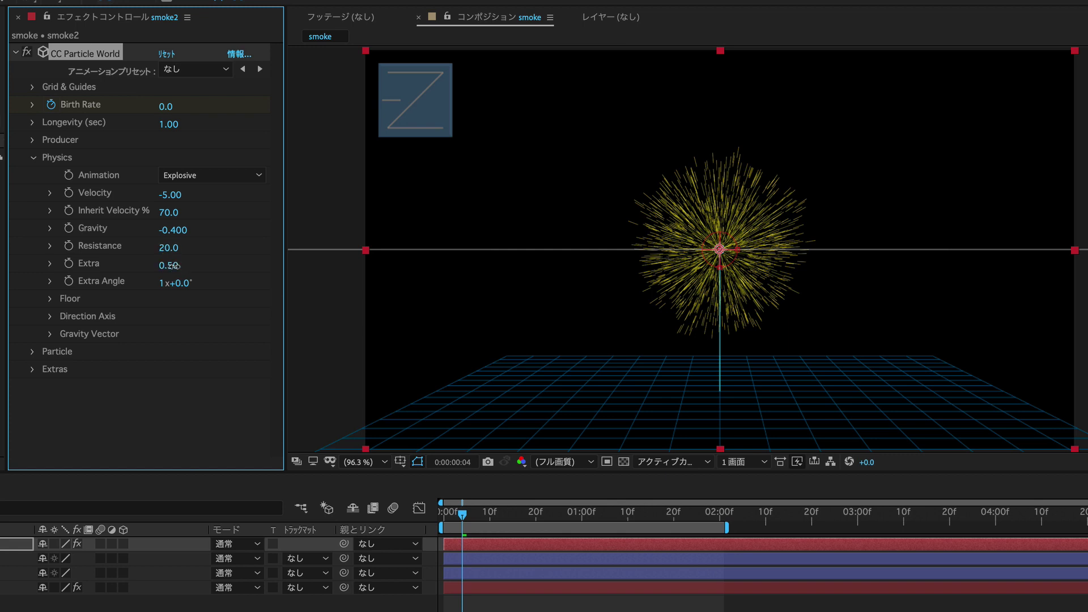
pyautogui.click(175, 268)
pyautogui.write('2')
pyautogui.press('Return')
pyautogui.moveTo(180, 283)
pyautogui.mouseDown()
pyautogui.moveTo(194, 284)
pyautogui.moveTo(181, 283)
pyautogui.mouseUp()
pyautogui.click(180, 284)
pyautogui.write('150')
pyautogui.press('Return')
# - Set the CC Particle World Particle Type to Textured Disc
pyautogui.click(33, 158)
pyautogui.click(32, 176)
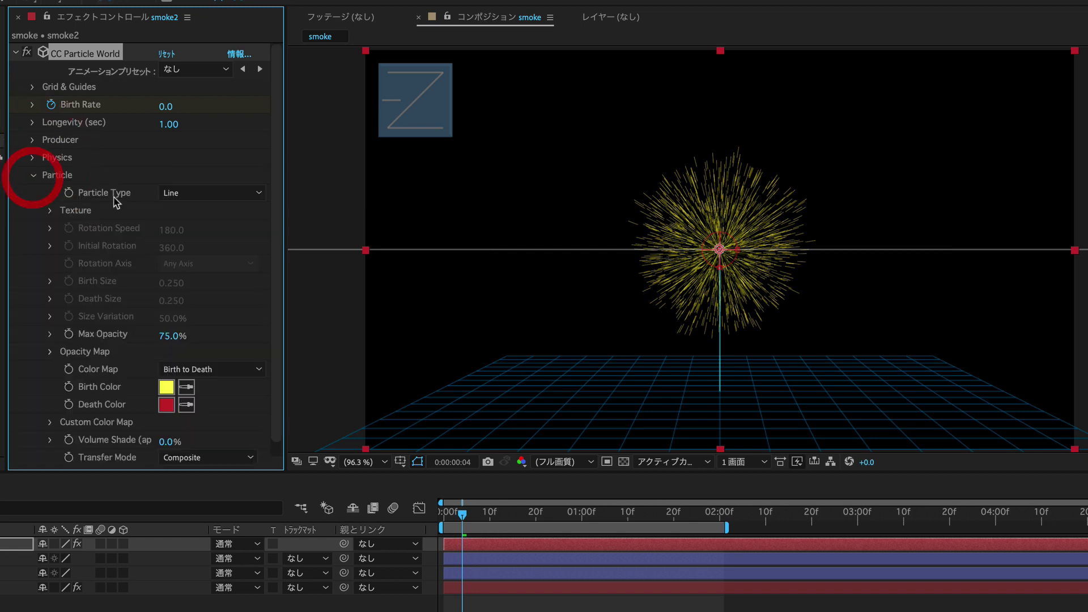
pyautogui.click(233, 195)
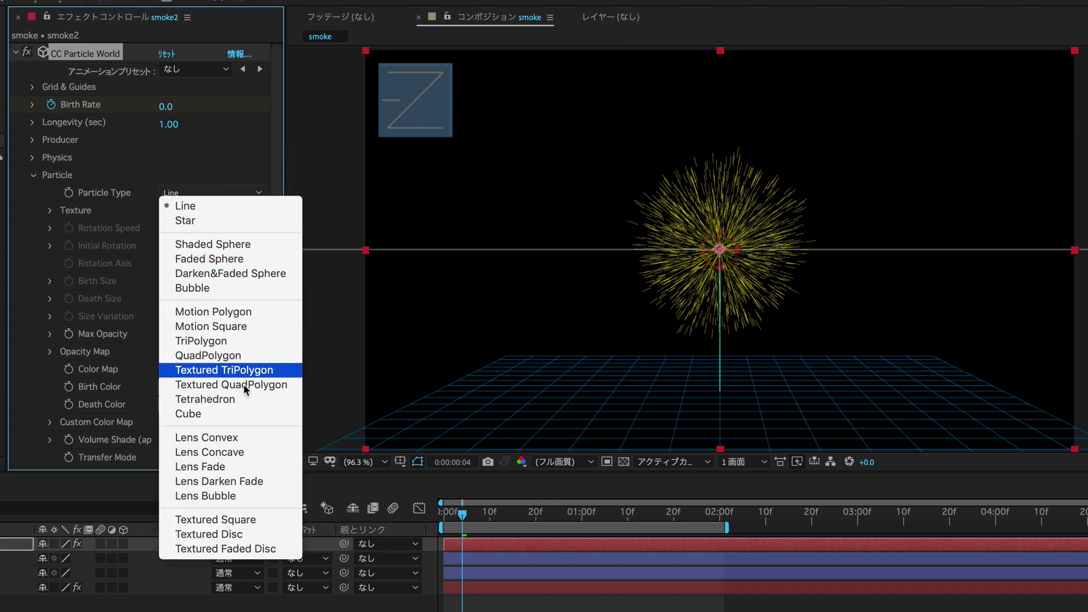
pyautogui.click(272, 533)
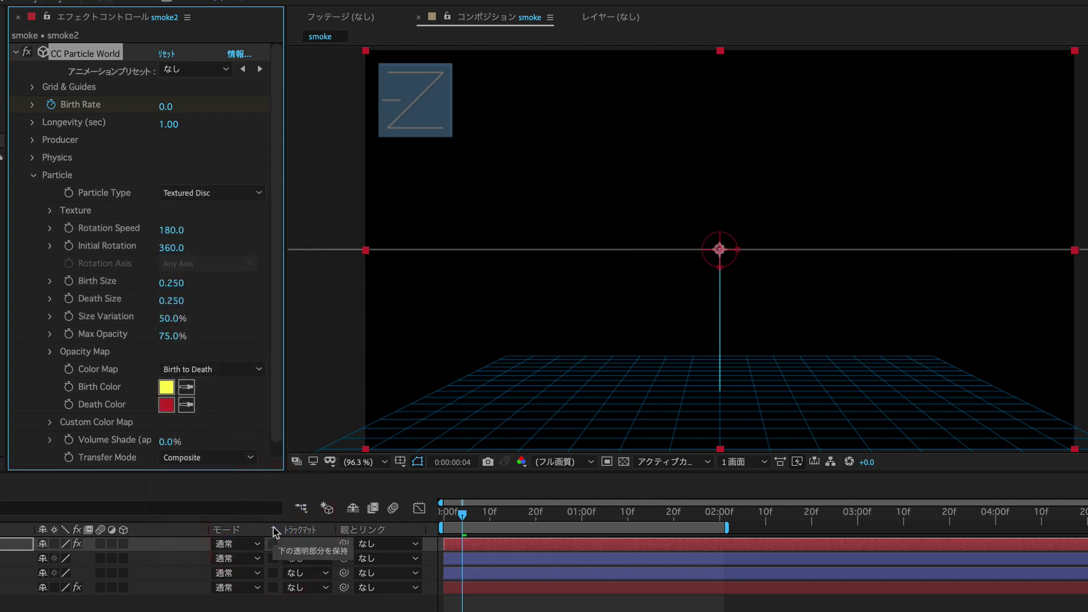
# - Texture the particles with layer tex1 using effects and masks, with Texture Time From Start
pyautogui.click(50, 211)
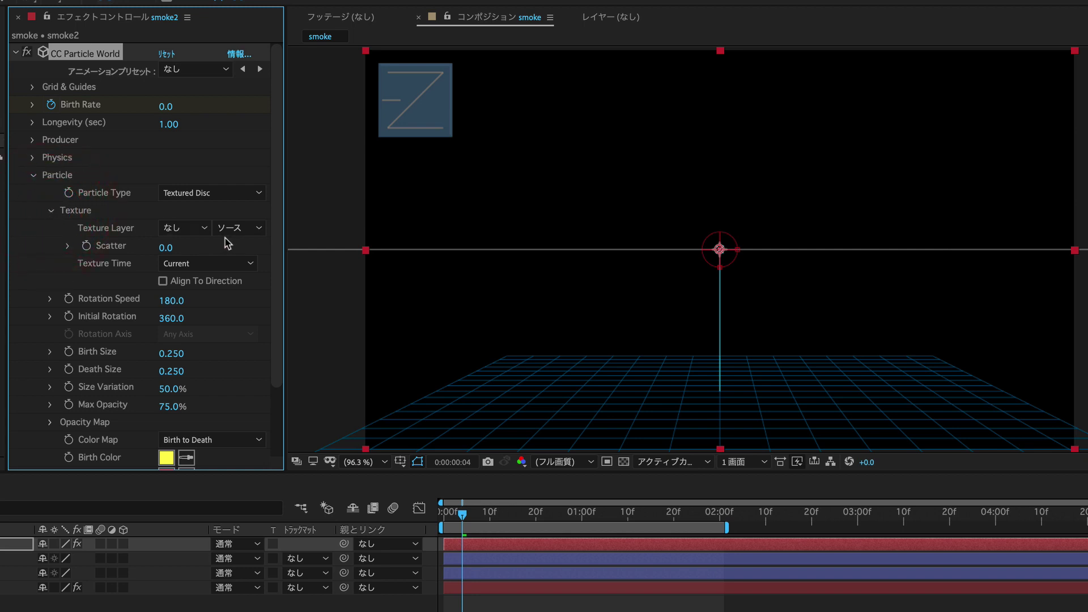
pyautogui.click(204, 230)
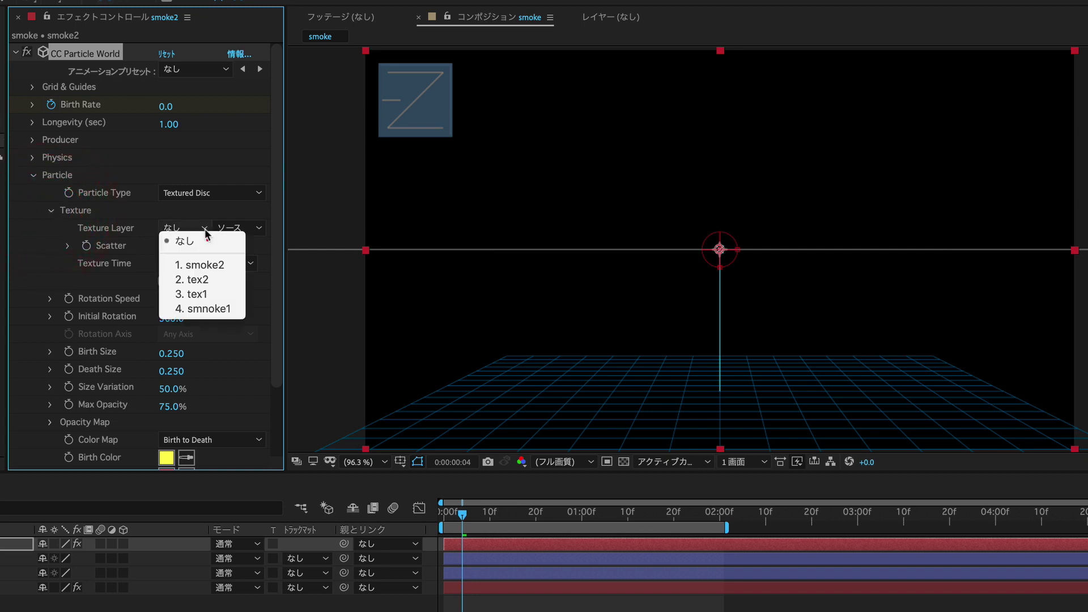
pyautogui.click(220, 295)
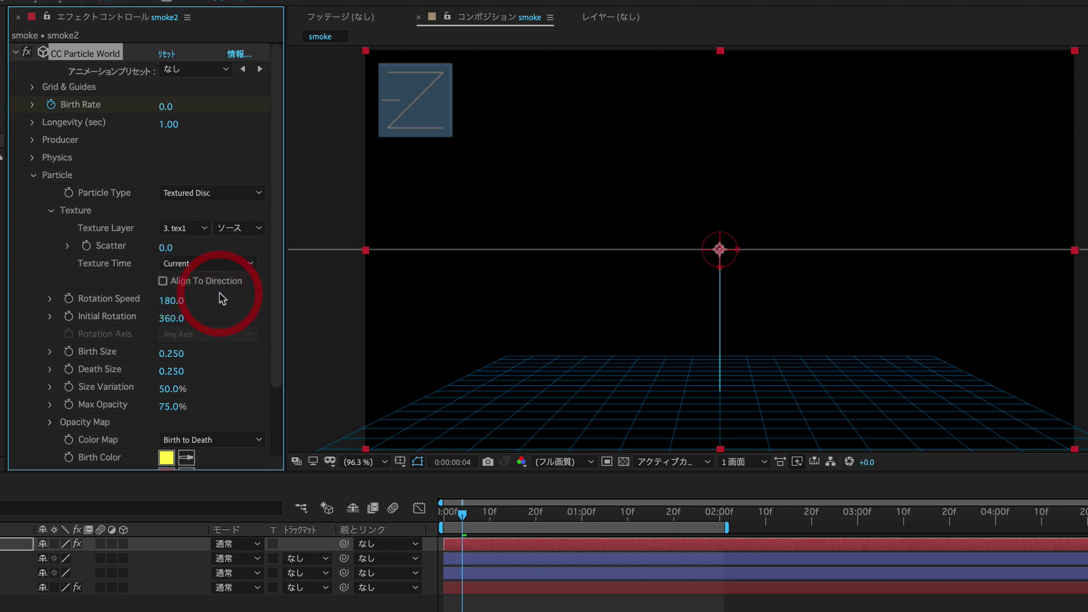
pyautogui.click(262, 227)
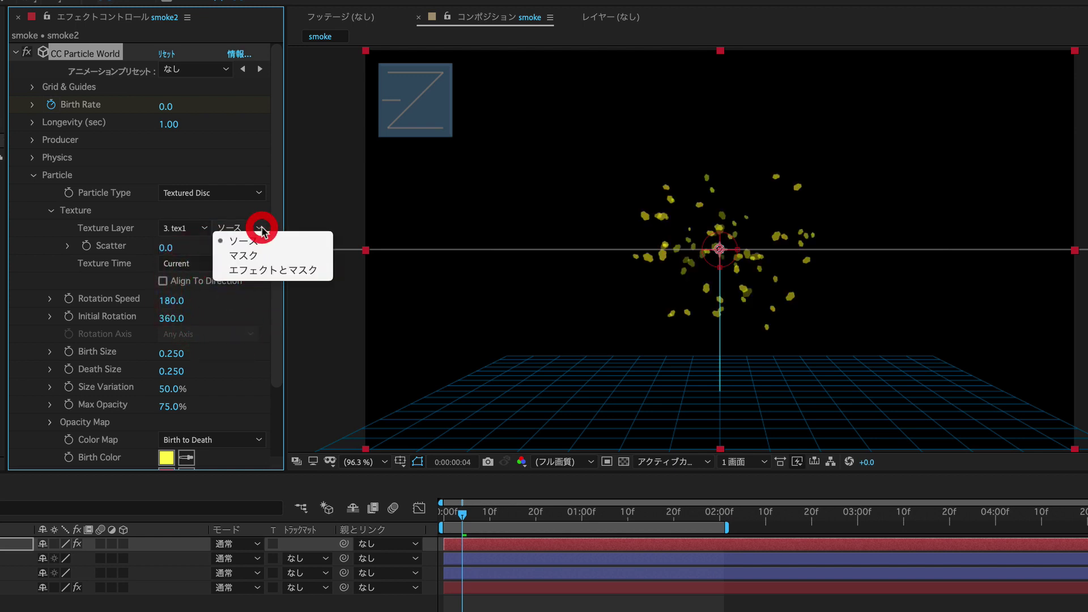
pyautogui.click(267, 272)
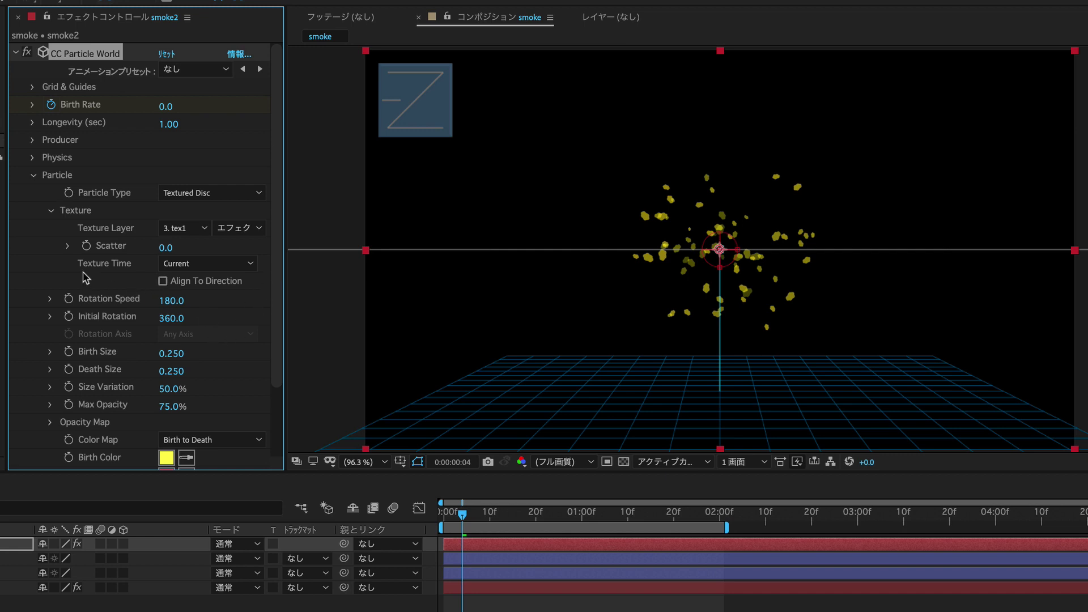
pyautogui.click(237, 265)
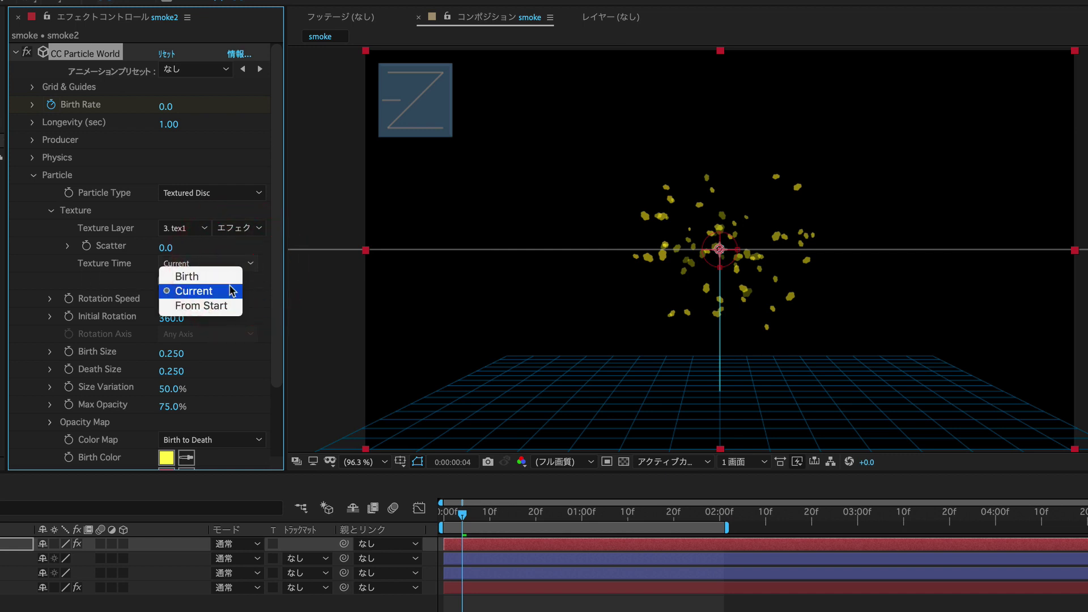
pyautogui.click(229, 307)
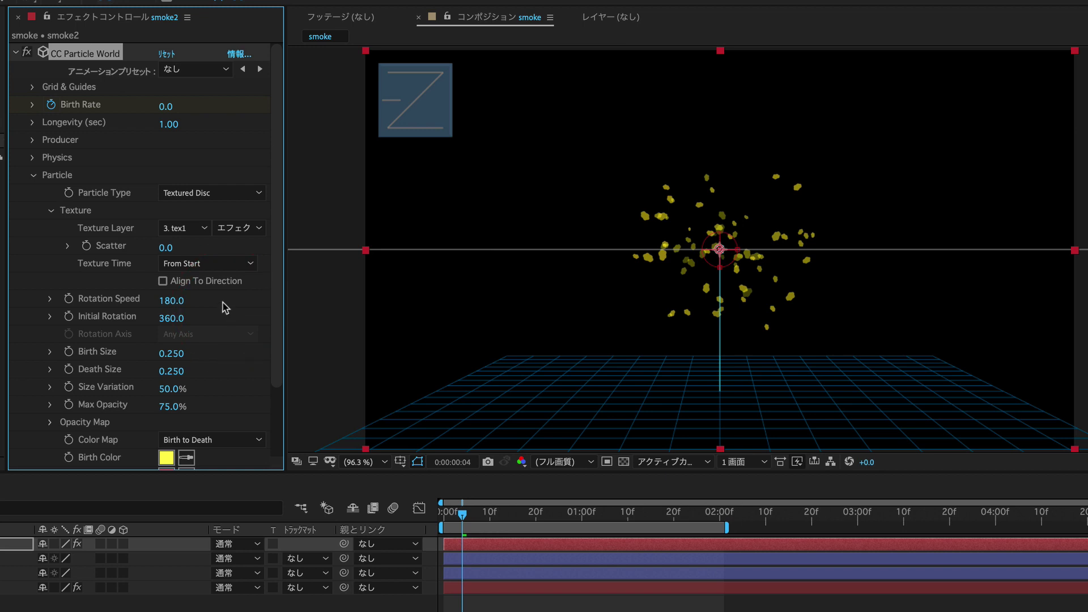
# - Set particle Birth Size 1.46, Death Size 0 and Size Variation 60%
pyautogui.click(177, 355)
pyautogui.write('1.46')
pyautogui.press('Return')
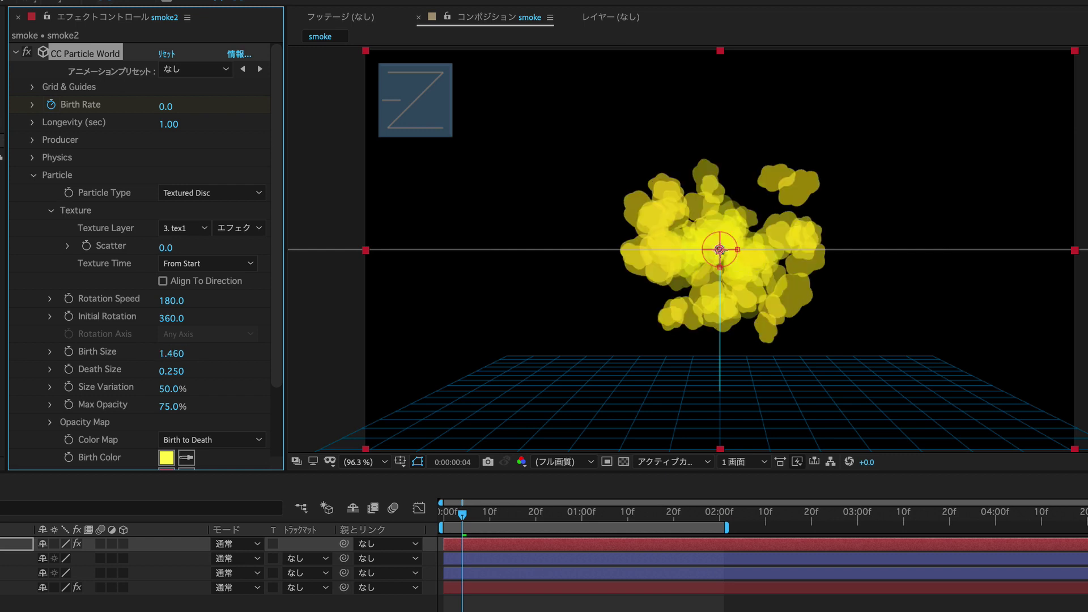
pyautogui.click(171, 372)
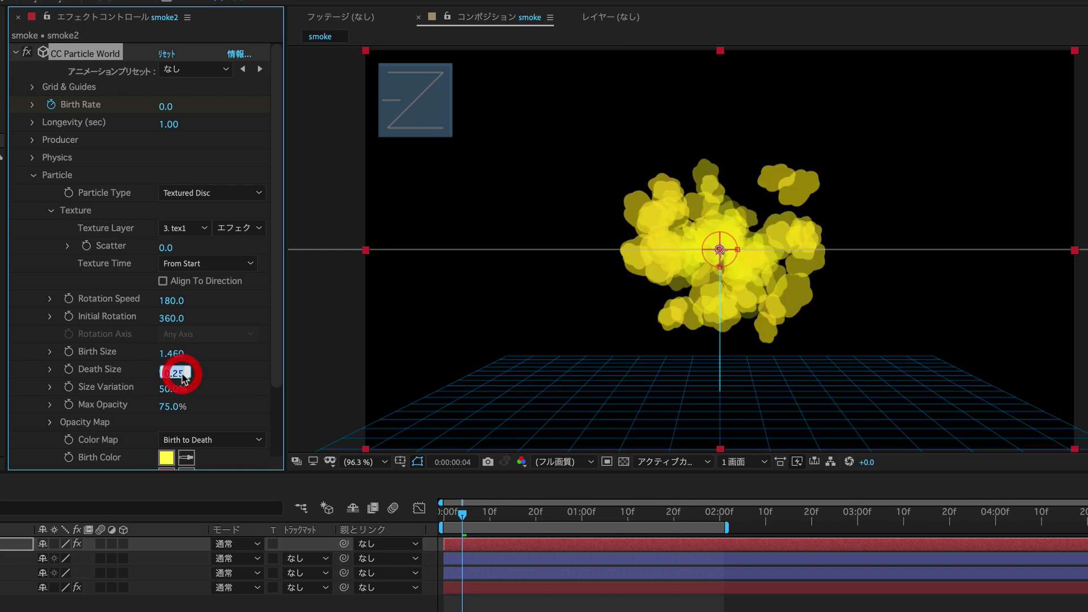
pyautogui.write('0')
pyautogui.press('Return')
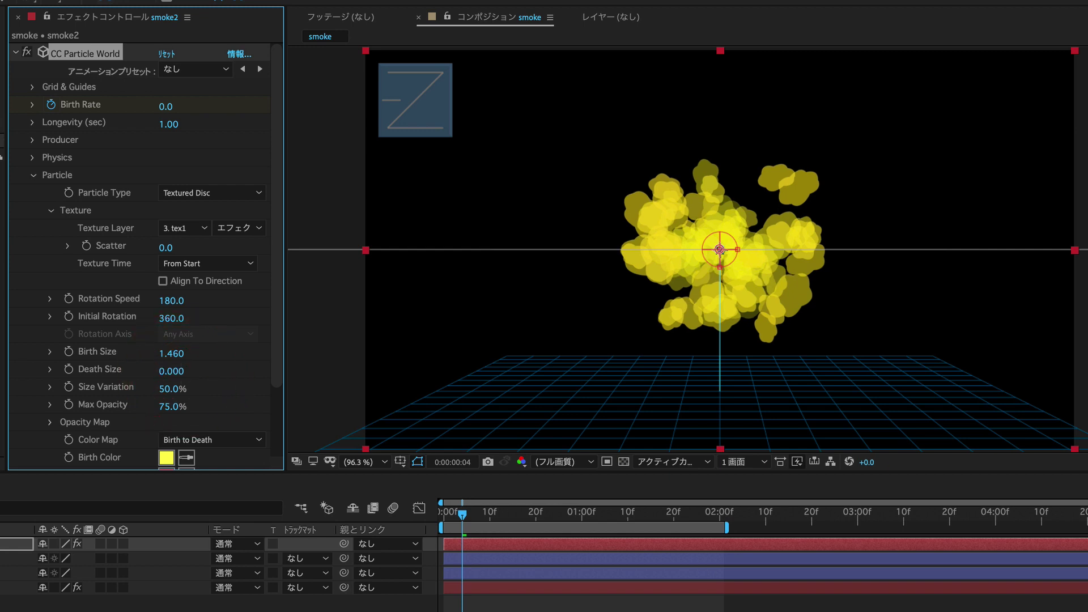
pyautogui.click(173, 389)
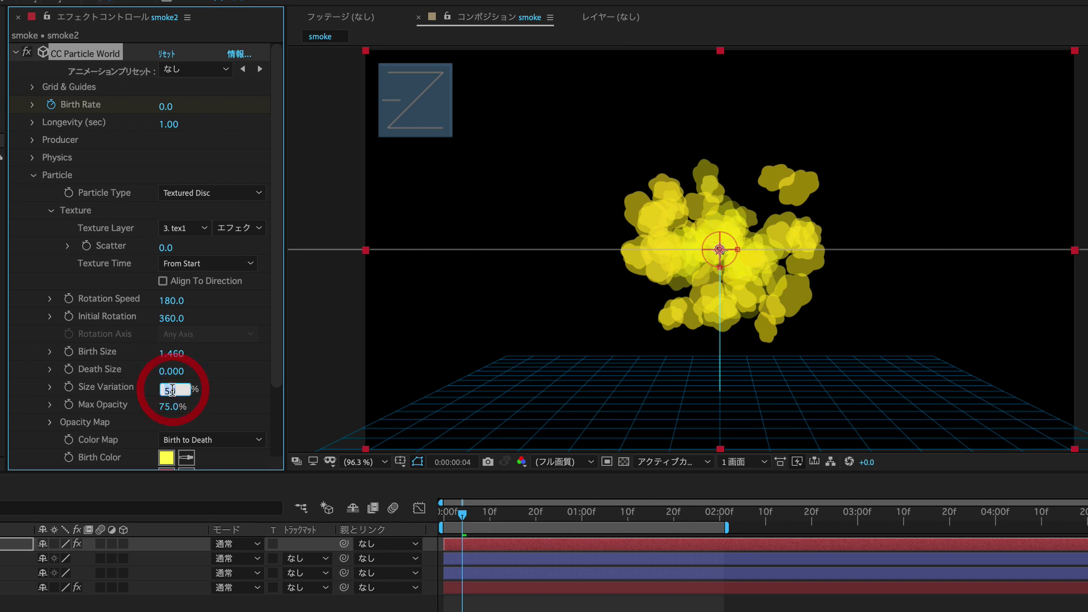
pyautogui.write('60')
pyautogui.press('Return')
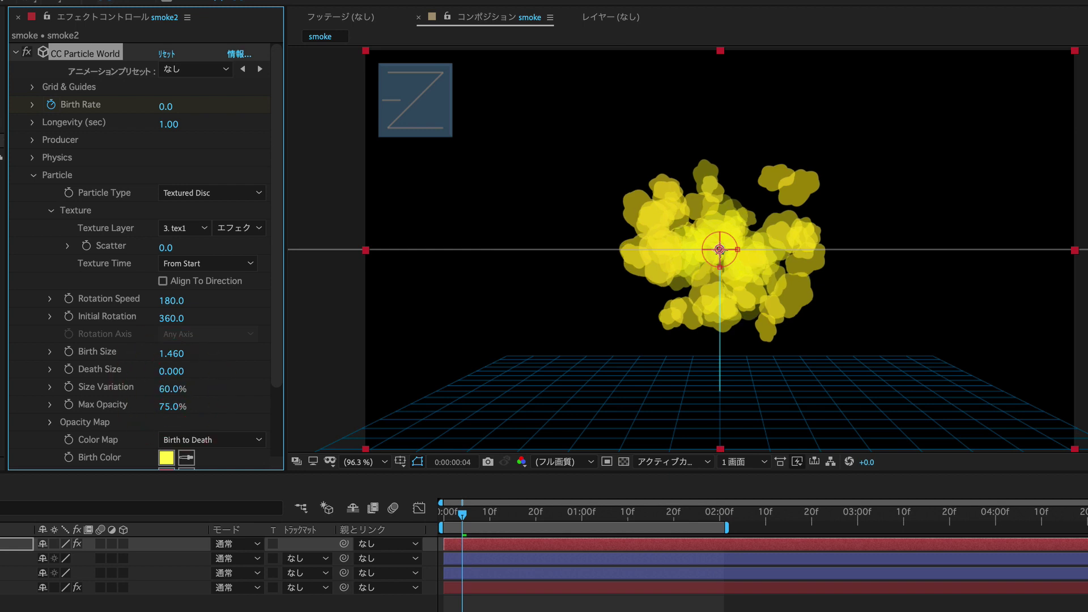
# - Set Max Opacity 100% and Color Map to Origin Constant, then collapse CC Particle World
pyautogui.click(180, 406)
pyautogui.write('100')
pyautogui.press('Return')
pyautogui.scroll(-1, 187, 428)
pyautogui.scroll(-2, 195, 423)
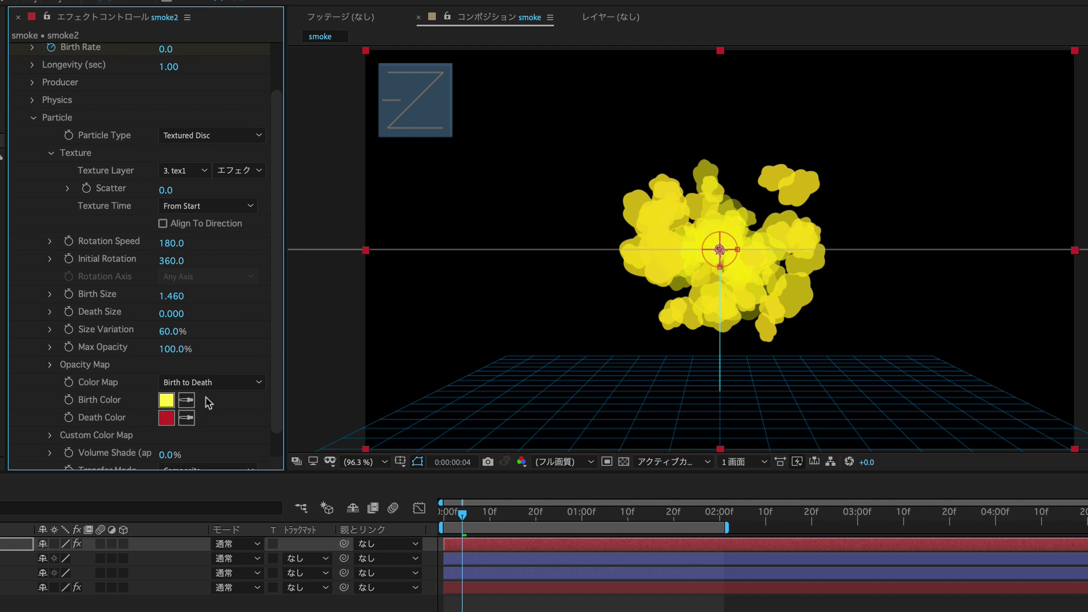
pyautogui.click(215, 381)
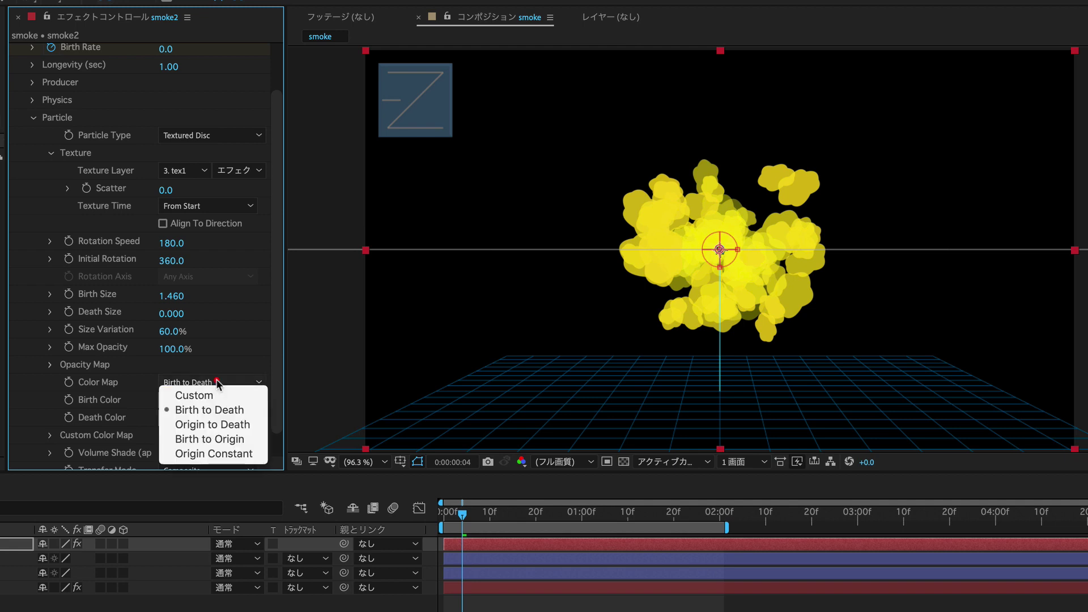
pyautogui.click(225, 457)
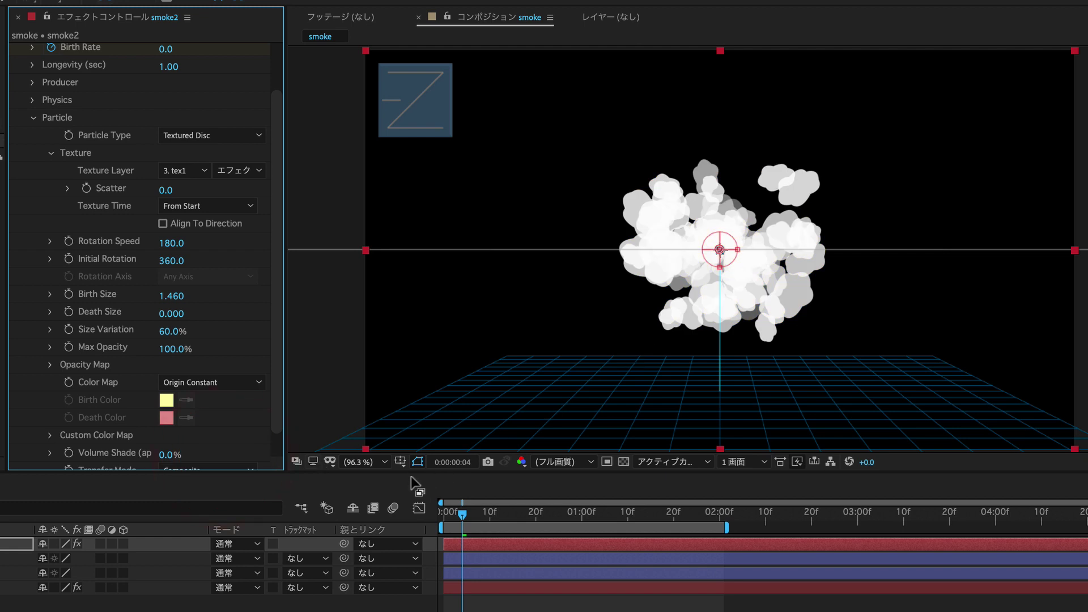
pyautogui.scroll(2, 240, 274)
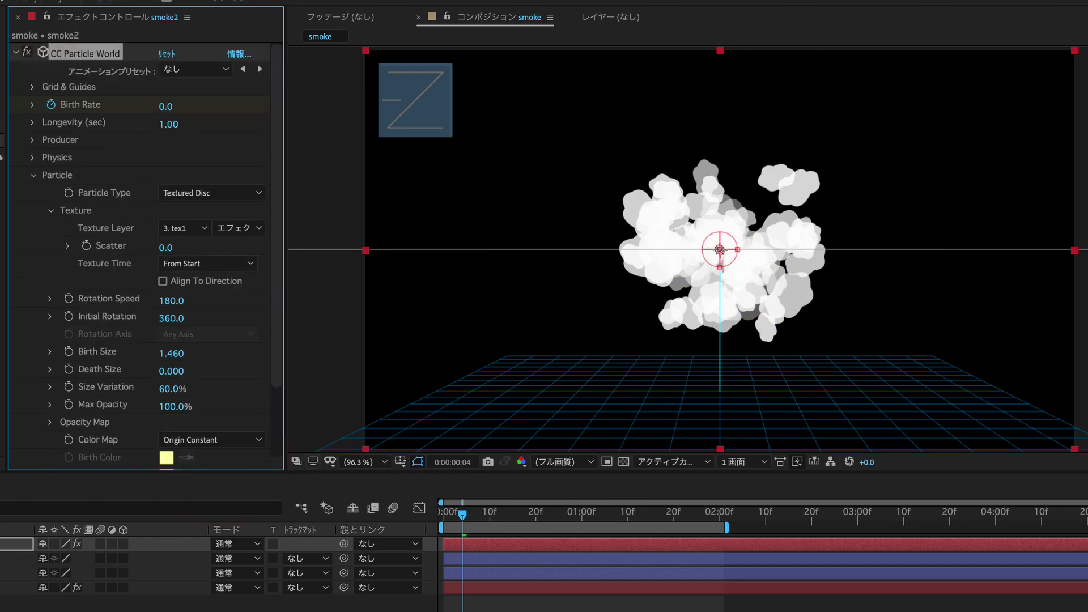
pyautogui.click(16, 53)
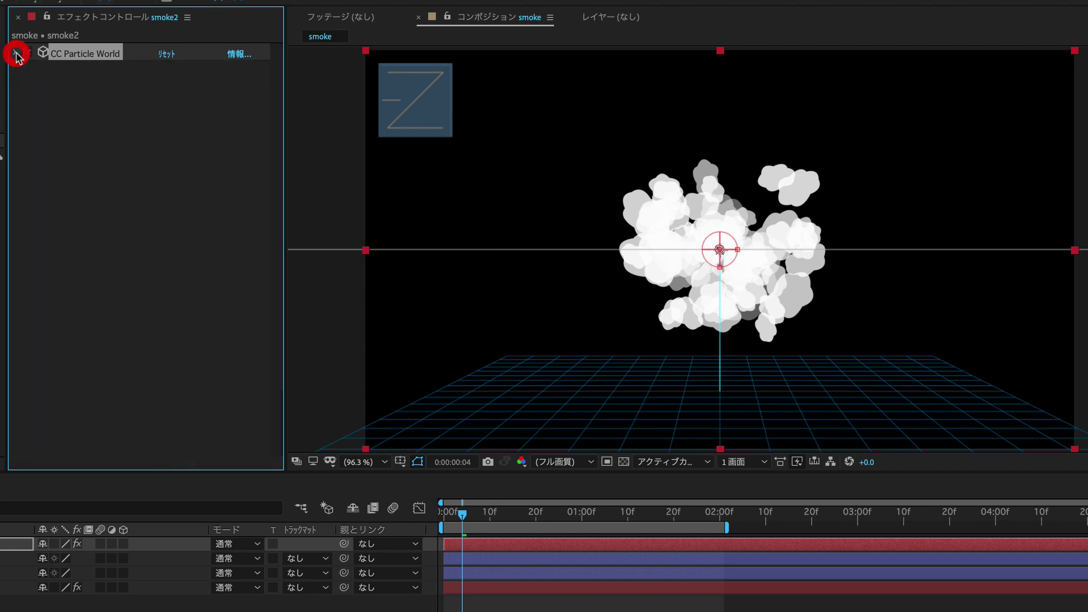
# - Add Posterize Time (ポスタリゼーション時間) to smoke2, keeping the 24 frame rate
pyautogui.click(85, 156)
pyautogui.click(107, 0)
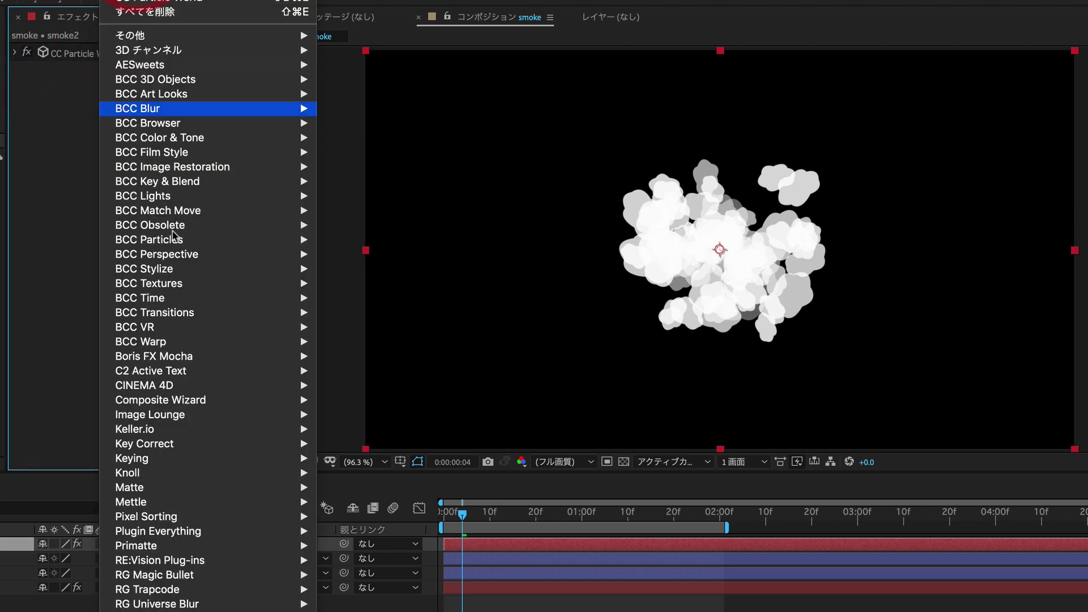
pyautogui.scroll(-6, 170, 328)
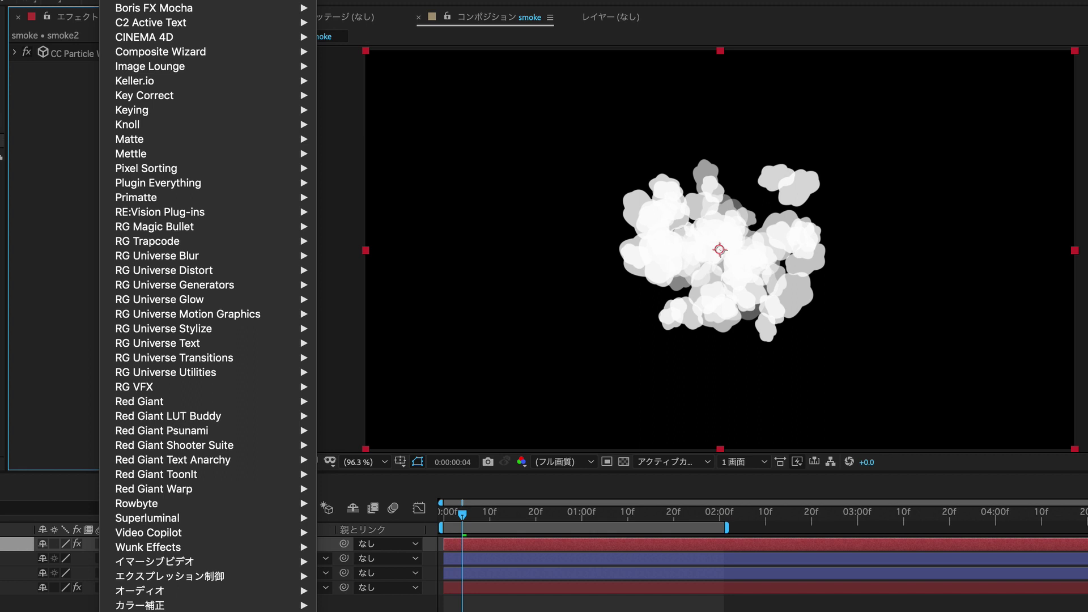
pyautogui.click(284, 516)
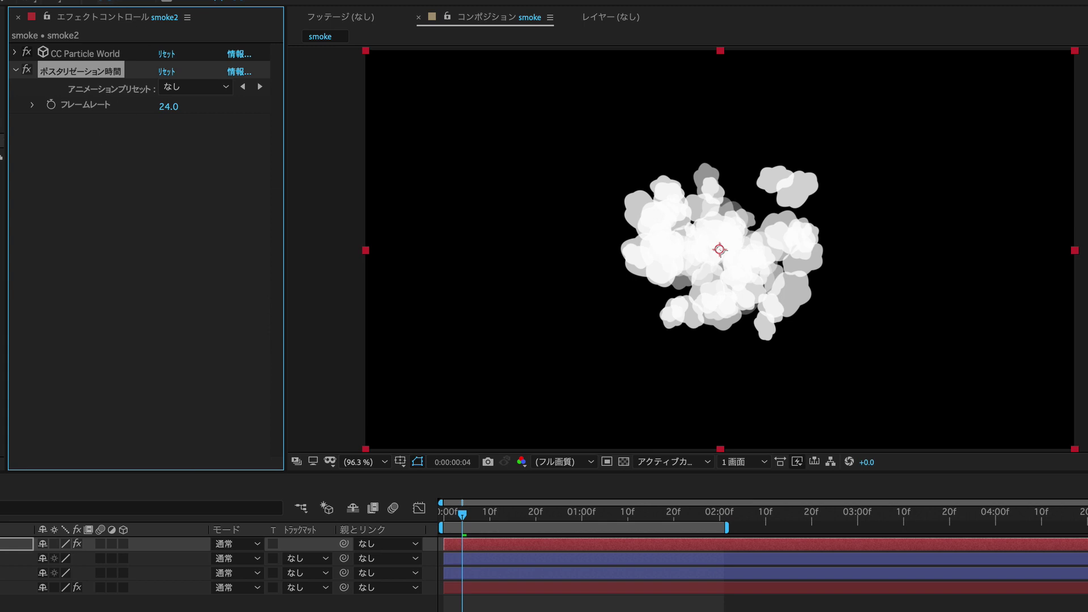
pyautogui.click(73, 1)
pyautogui.moveTo(135, 318)
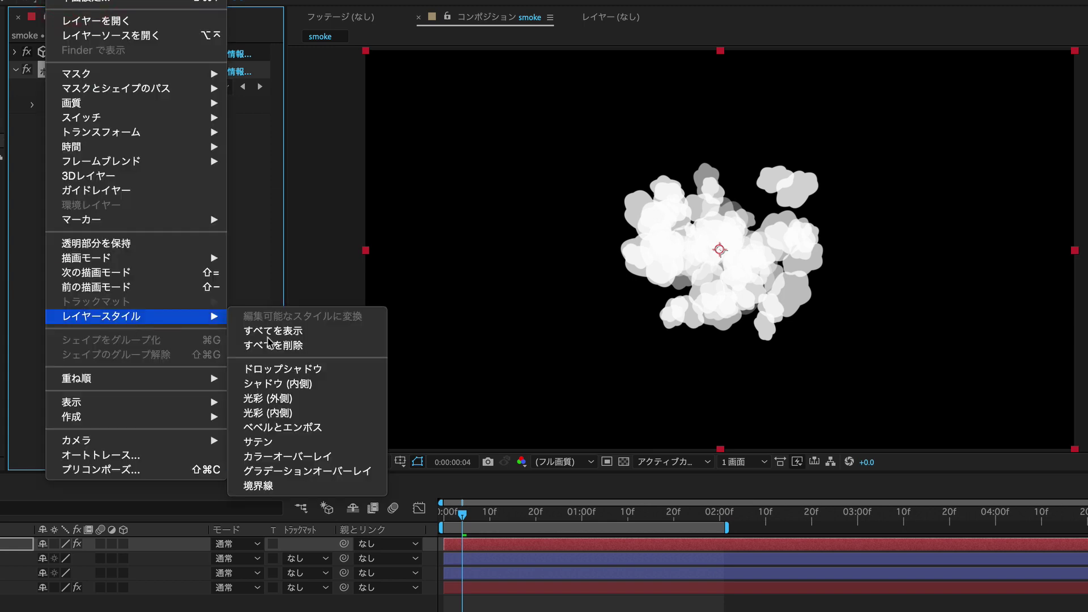
# - Add an Inner Shadow style to smoke2 with grey #787676 colour and Distance 7.0
pyautogui.click(346, 386)
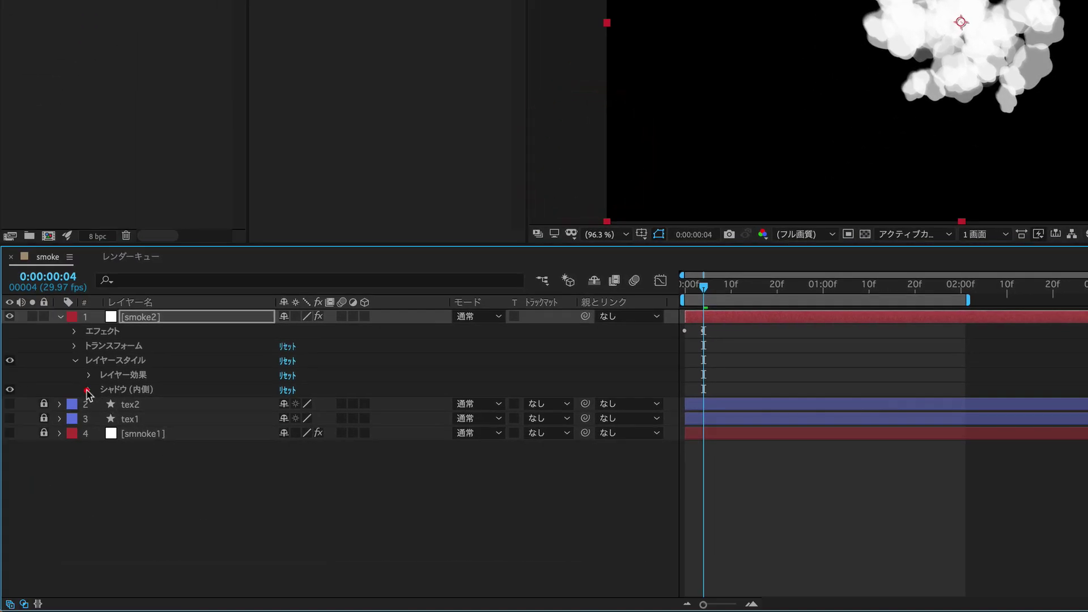
pyautogui.click(89, 390)
pyautogui.click(286, 421)
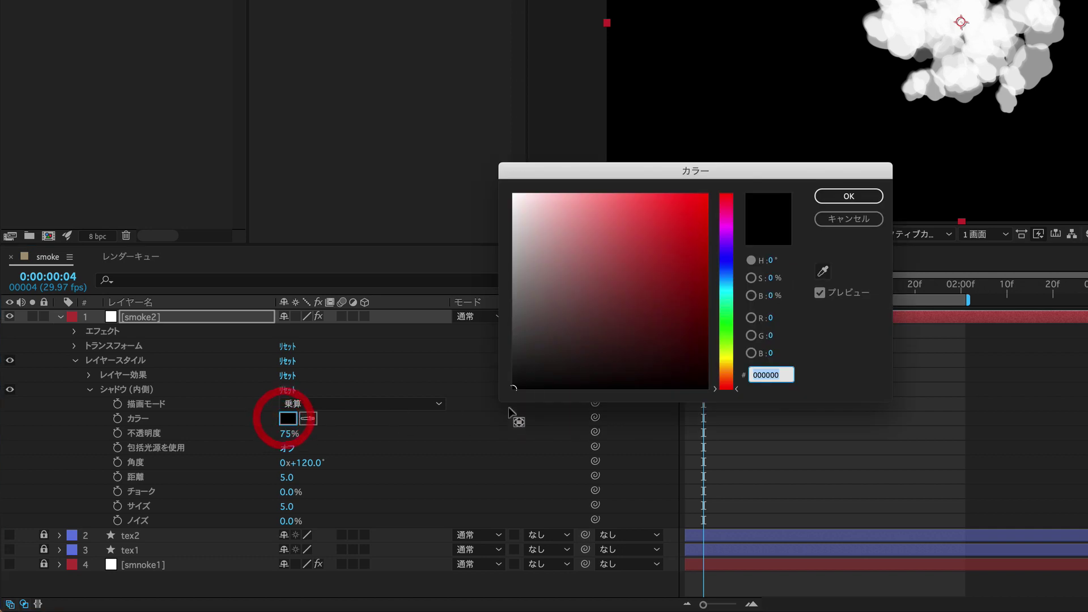
pyautogui.click(515, 296)
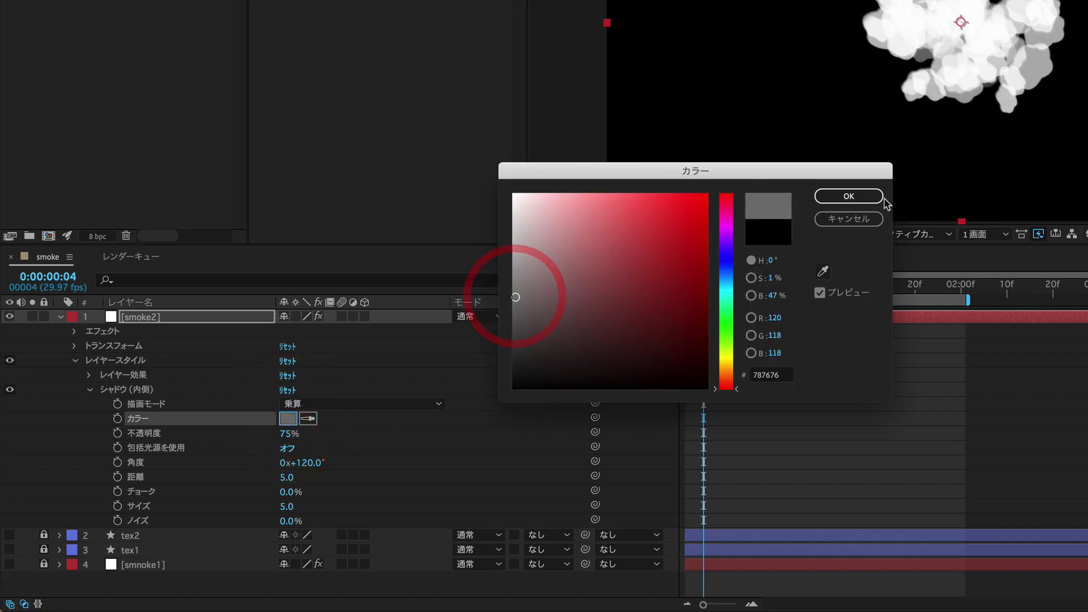
pyautogui.click(845, 195)
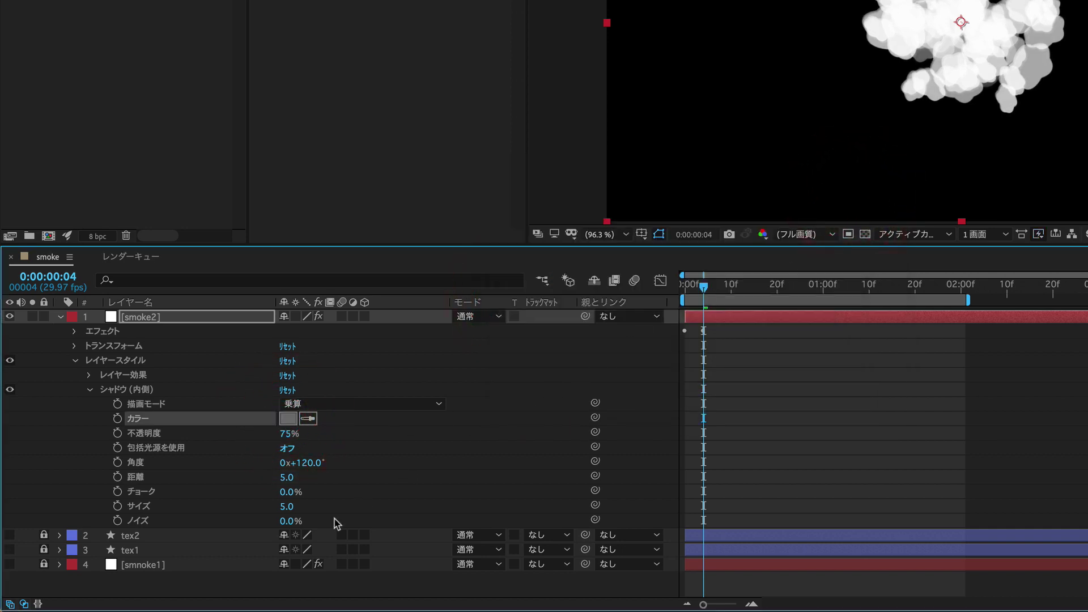
pyautogui.moveTo(291, 480); pyautogui.dragTo(295, 478)
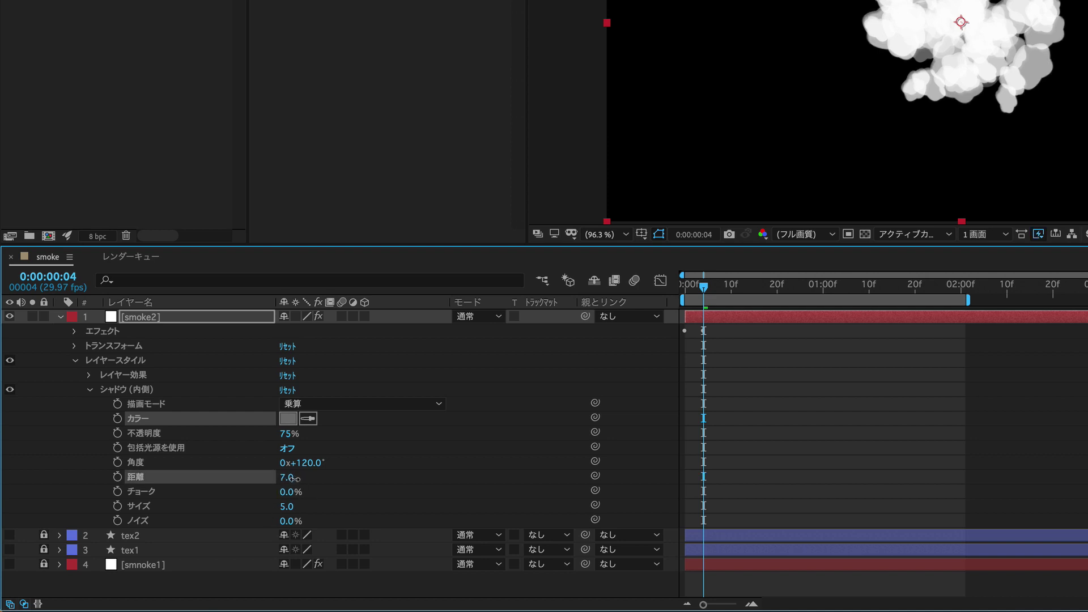
# - Scrub through frames 13–15 to check the shaded smoke, then collapse the smoke2 layer
pyautogui.click(745, 290)
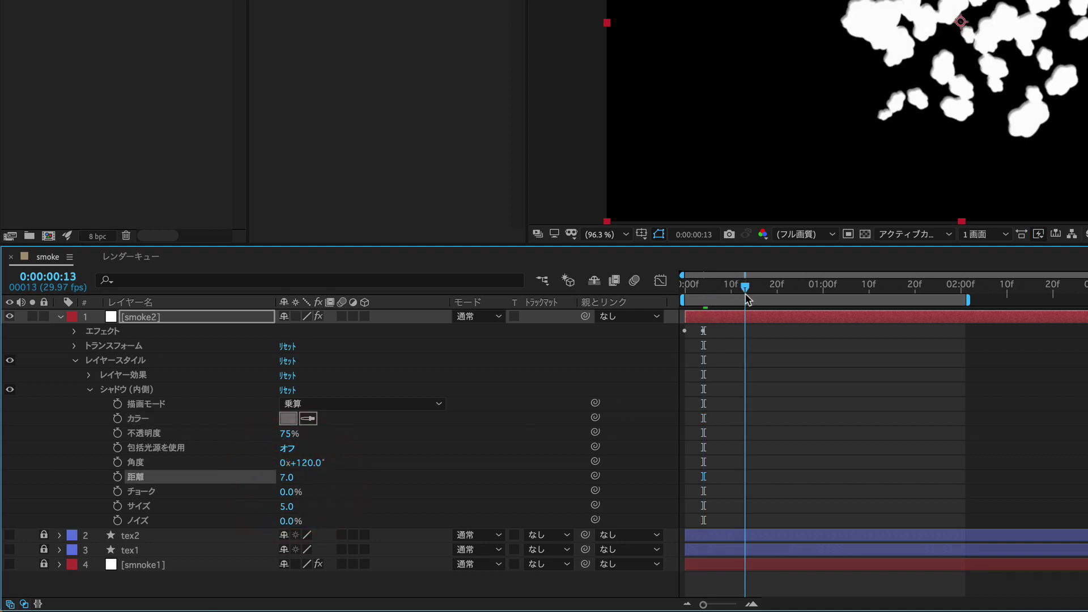
pyautogui.moveTo(744, 298); pyautogui.dragTo(755, 298)
pyautogui.click(394, 302)
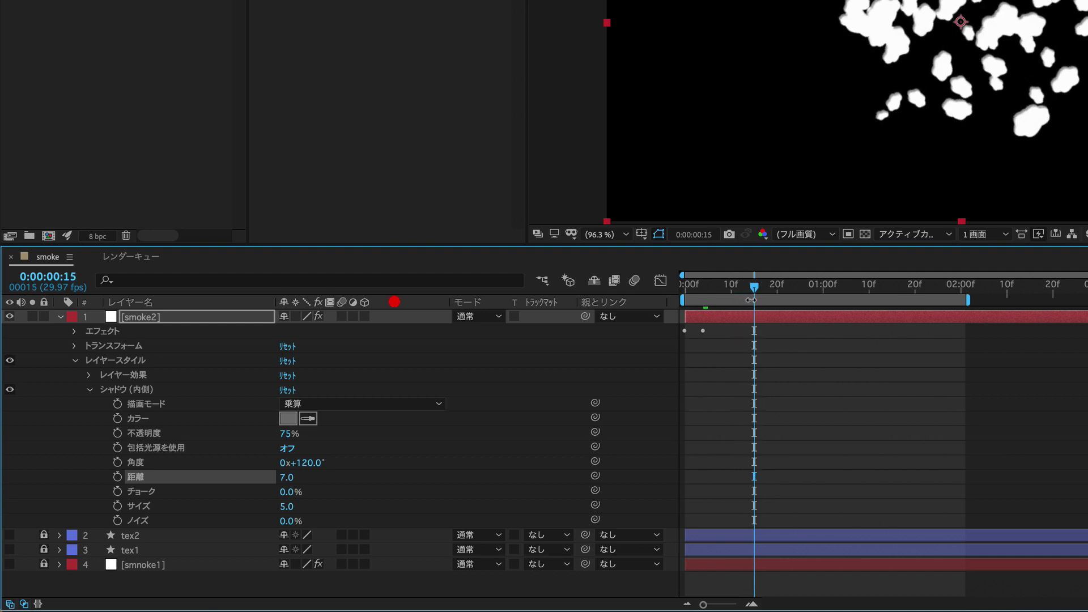
pyautogui.click(61, 318)
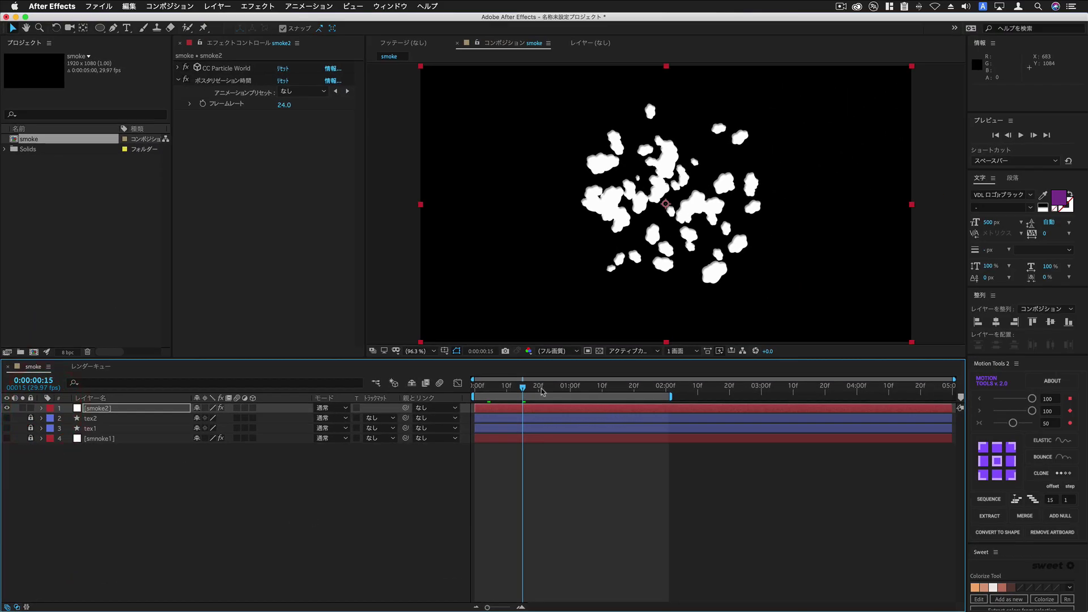
# - Play the smoke burst from time 0, stop it, and duplicate the smoke2 layer
pyautogui.moveTo(543, 391); pyautogui.dragTo(459, 385)
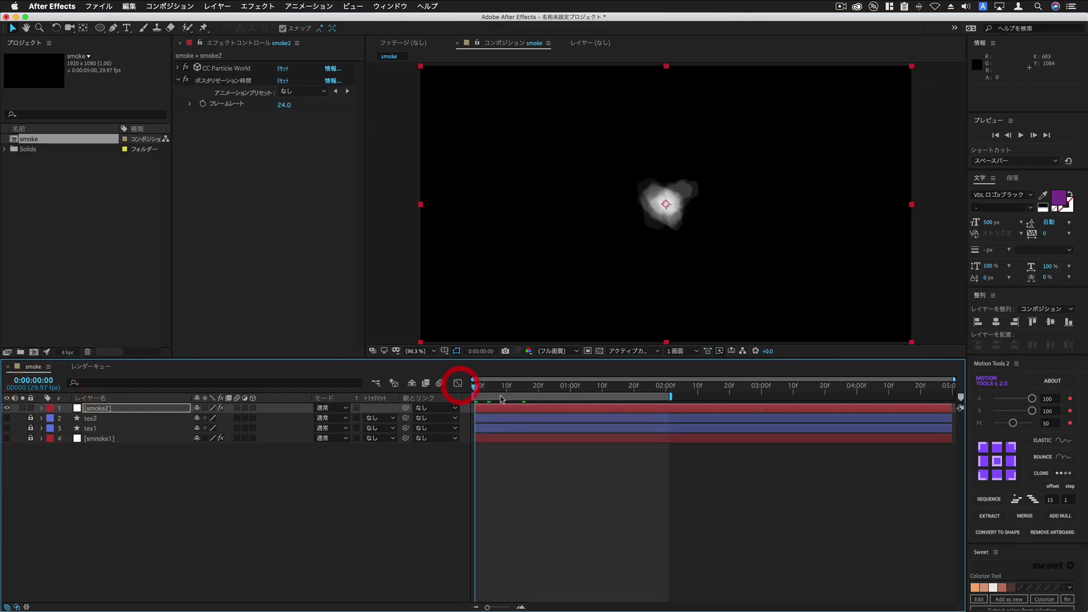
pyautogui.press('space')
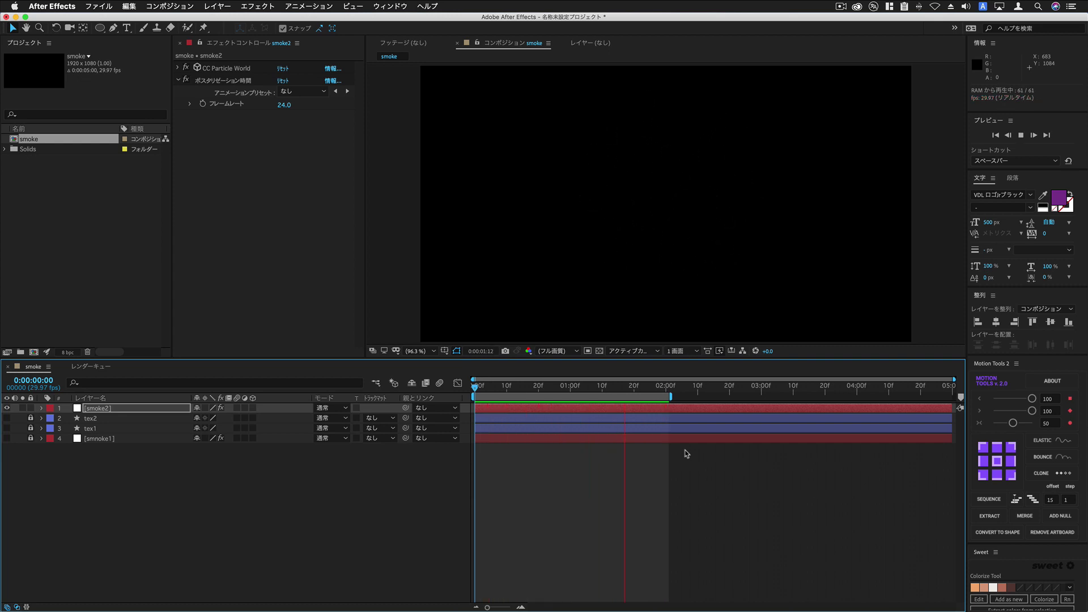
pyautogui.press('space')
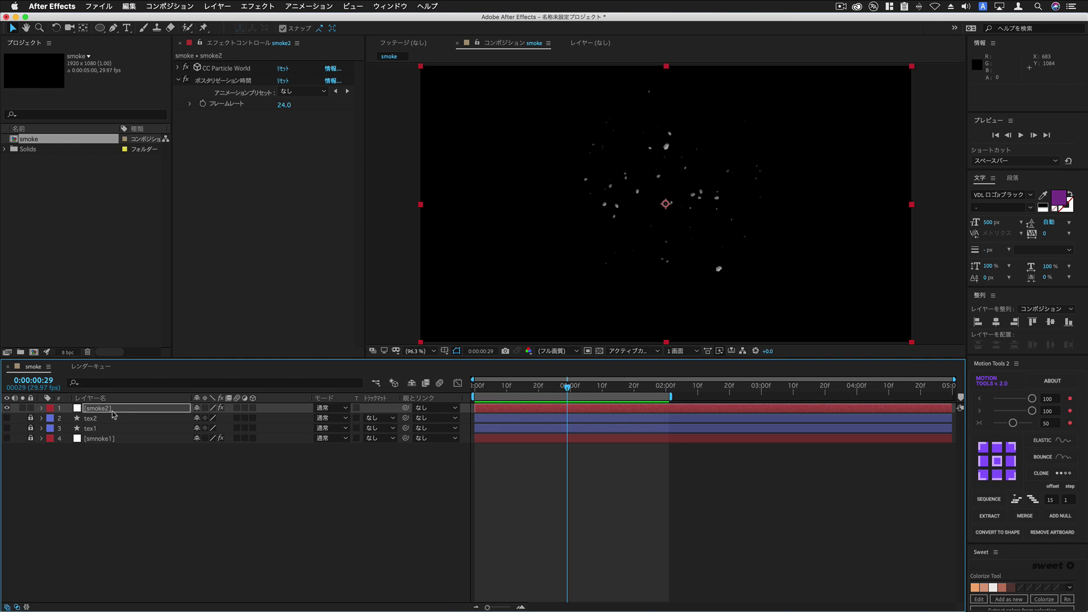
pyautogui.press('super+d')
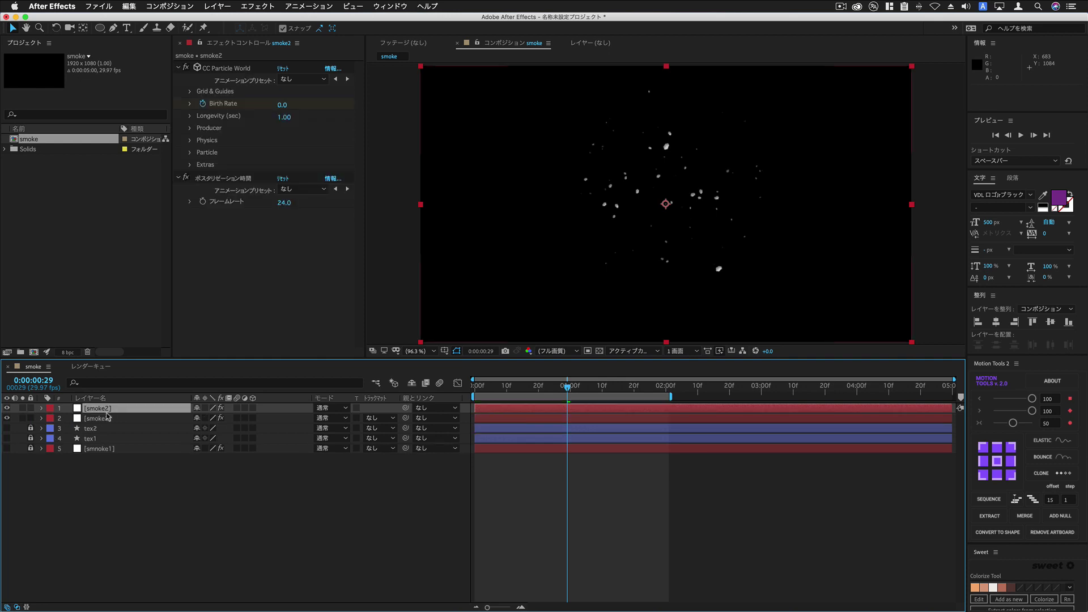
# - Hide the original smoke2 layer and rename the top duplicate to 'smoke3', leaving it selected
pyautogui.click(7, 418)
pyautogui.click(107, 410)
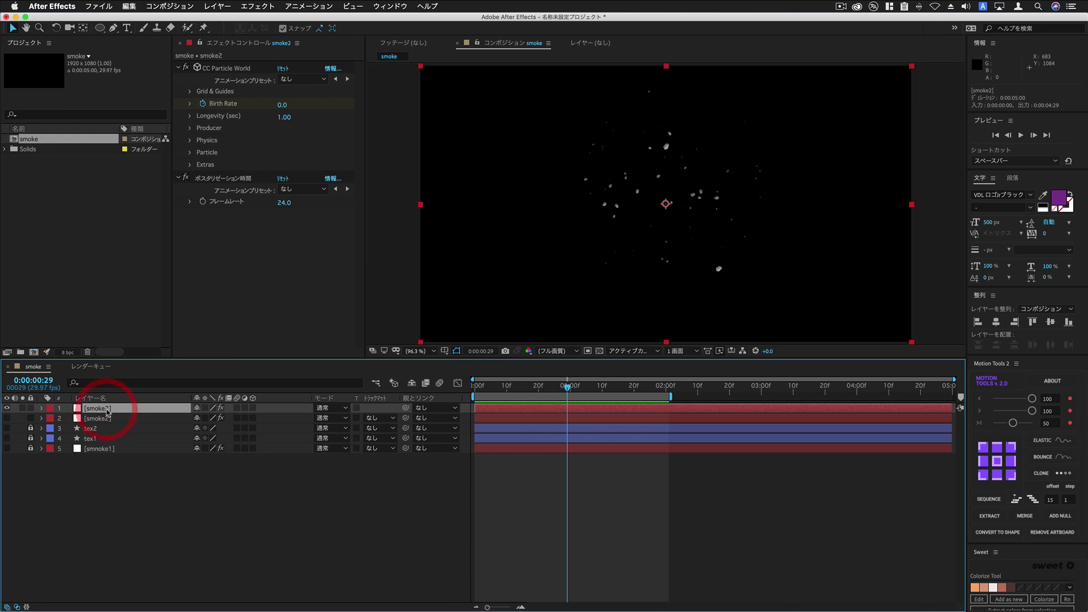
pyautogui.click(108, 412)
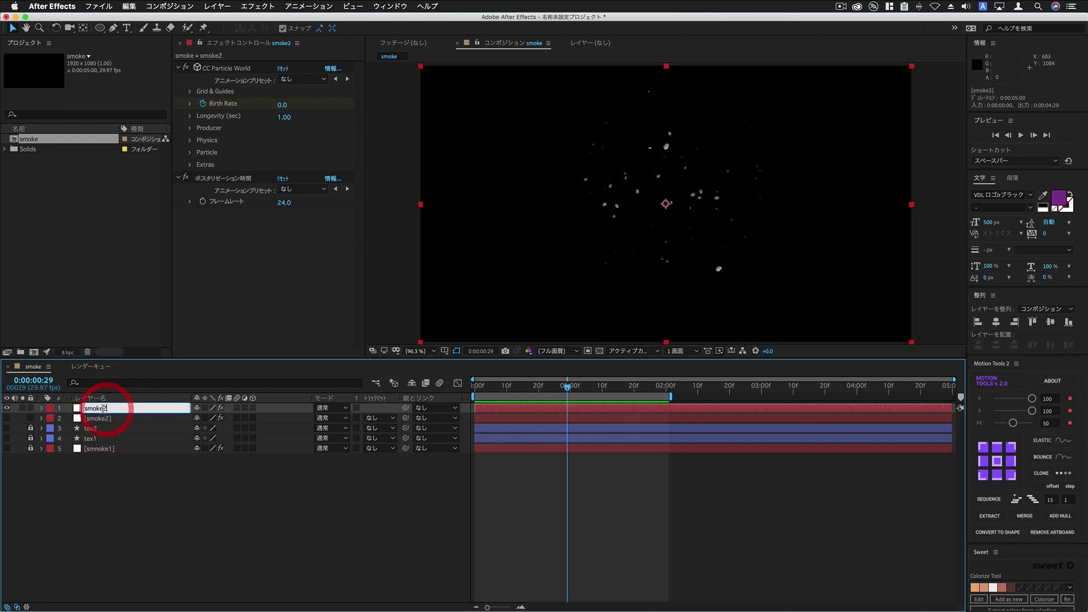
pyautogui.click(112, 414)
pyautogui.write('3')
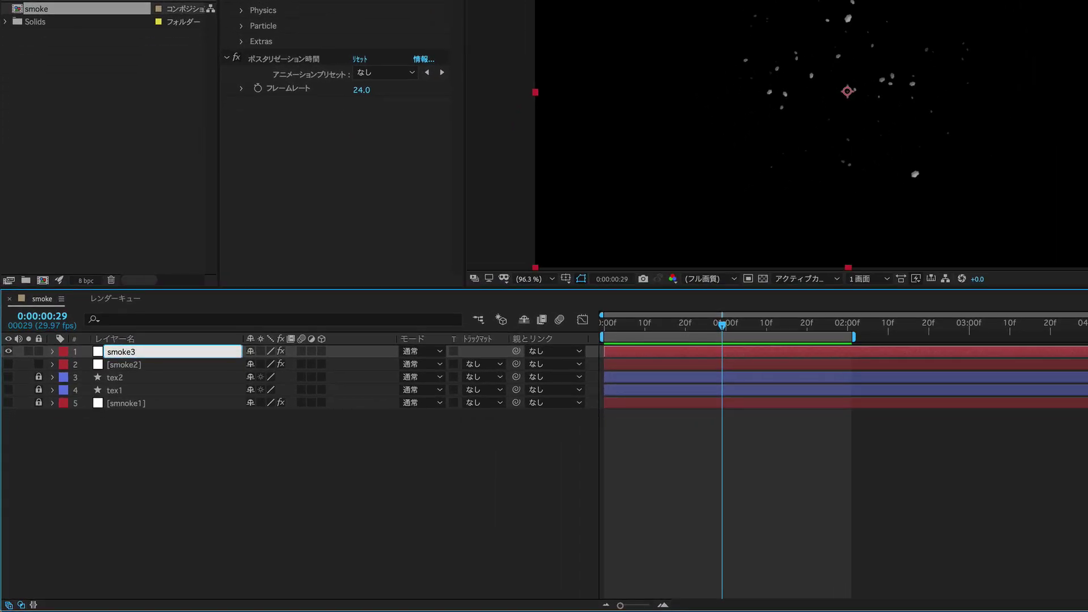
pyautogui.click(138, 428)
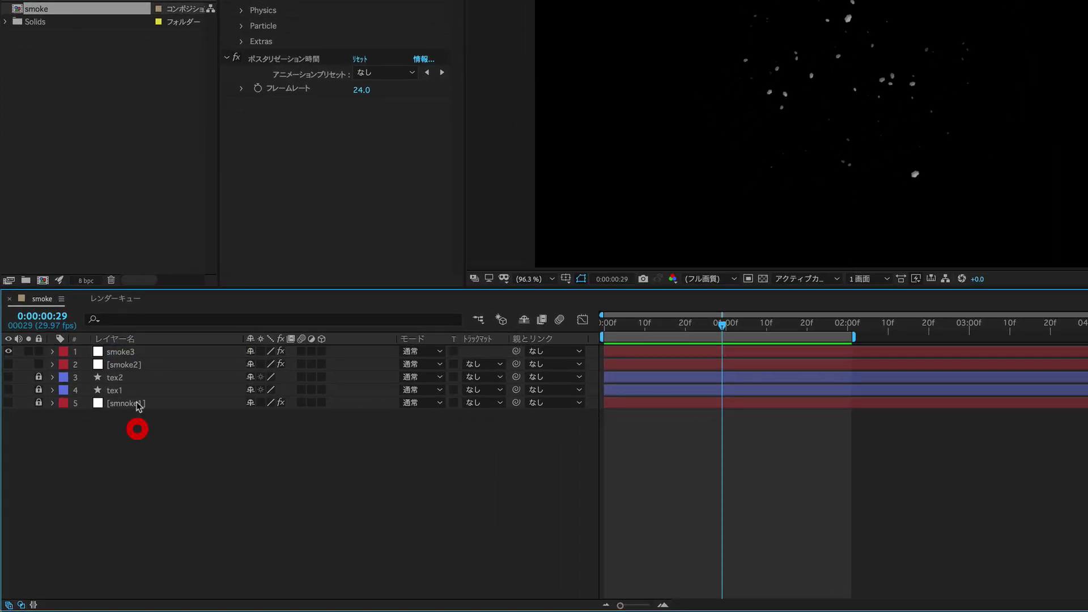
pyautogui.click(125, 349)
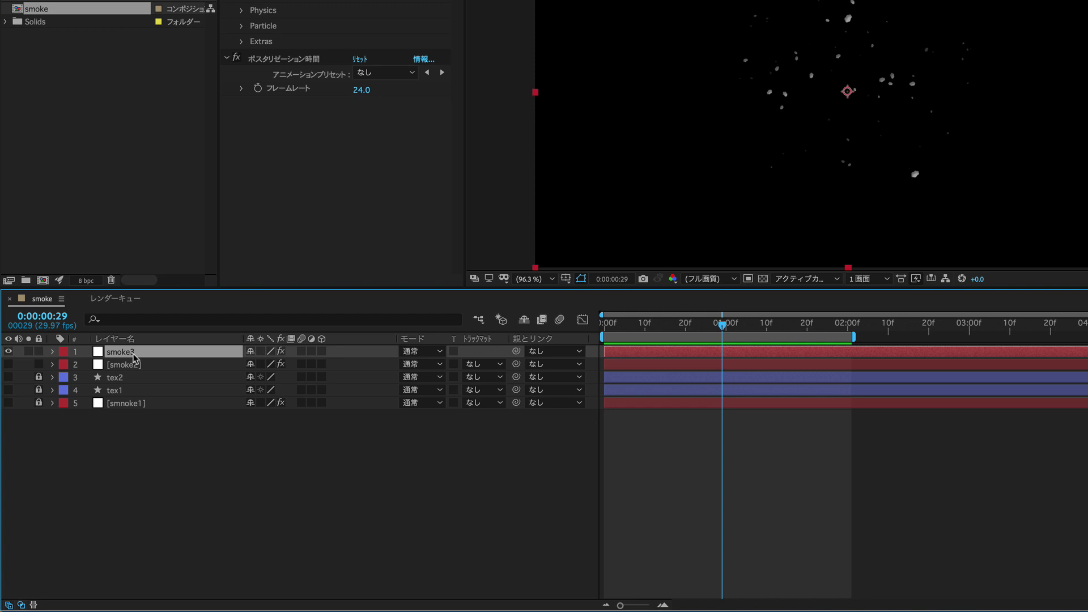
pyautogui.press('Return')
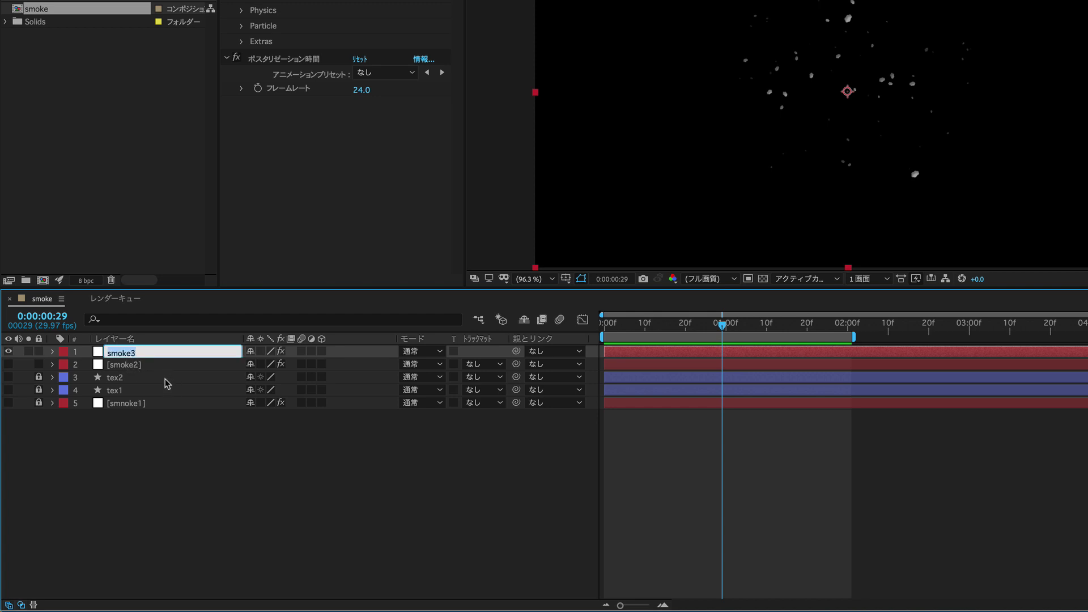
pyautogui.click(161, 444)
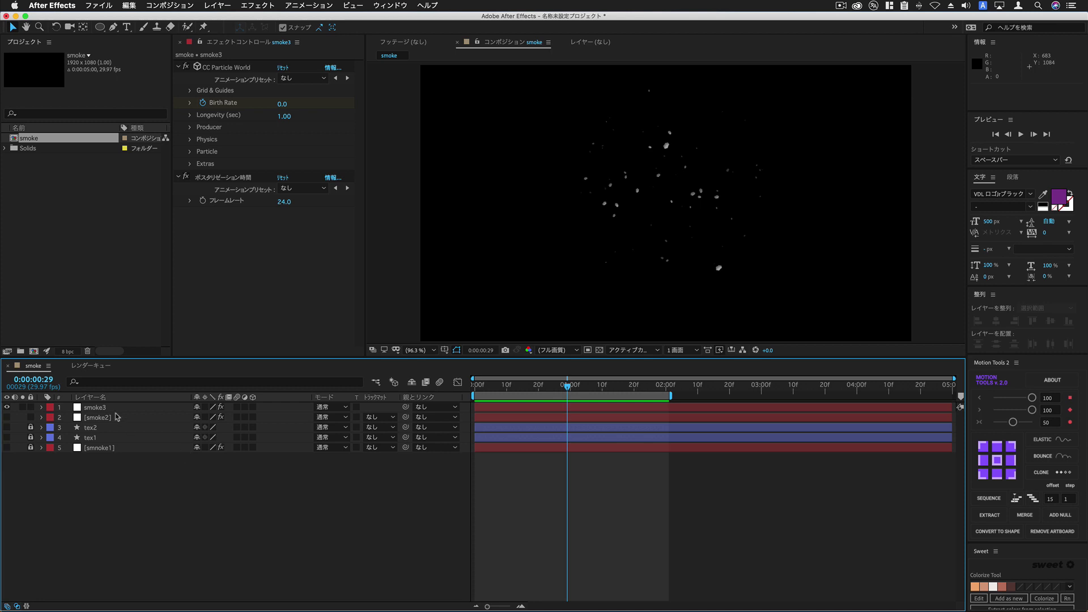
pyautogui.click(117, 406)
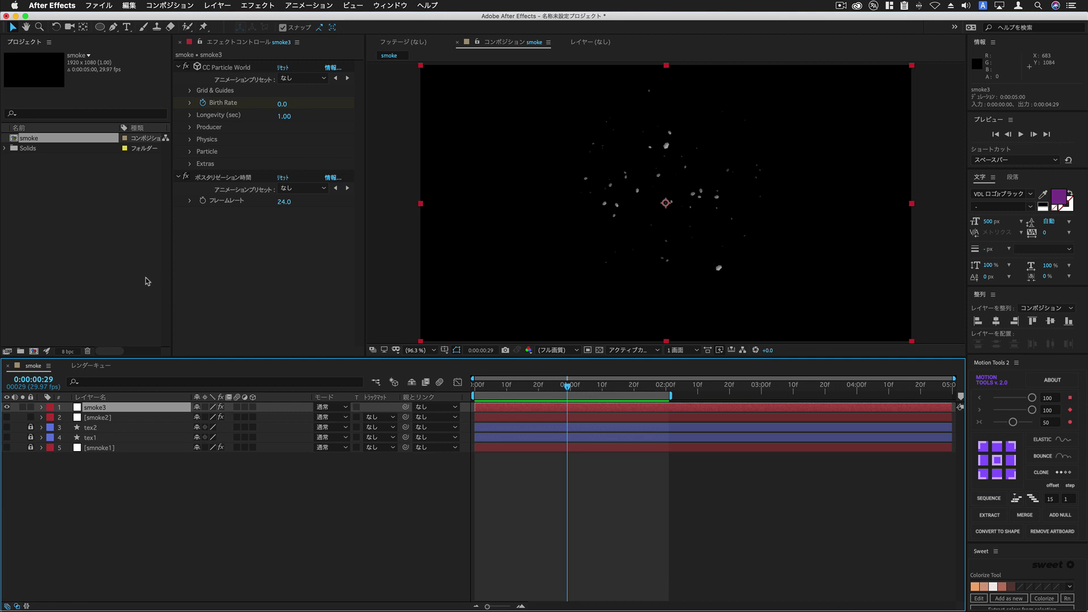
# - At the first frame, set smoke3's CC Particle World Birth Rate to 1.0
pyautogui.press('space')
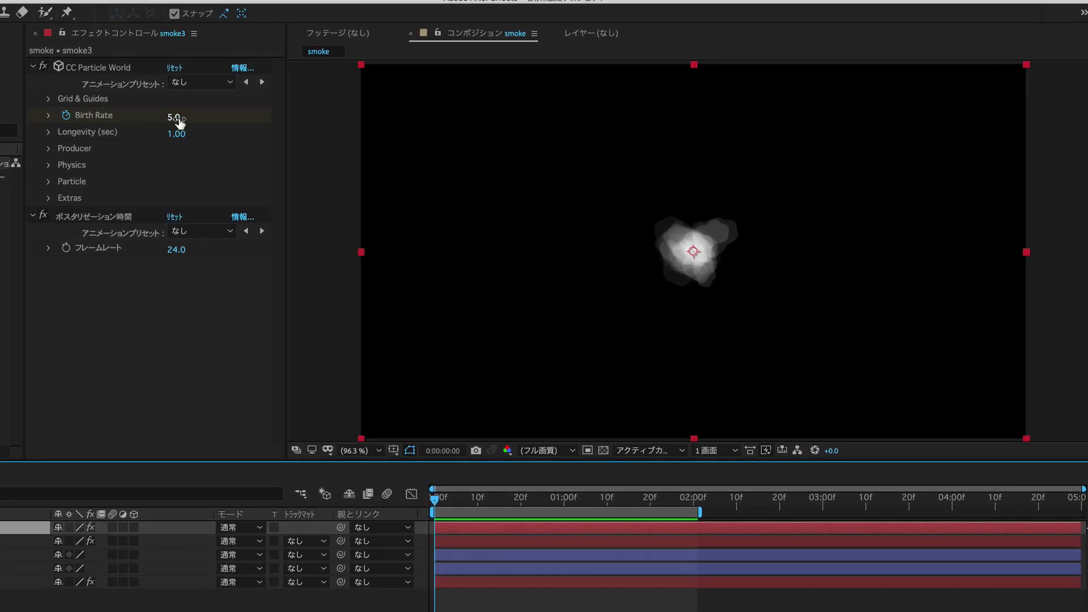
pyautogui.click(176, 117)
pyautogui.write('1')
pyautogui.press('Return')
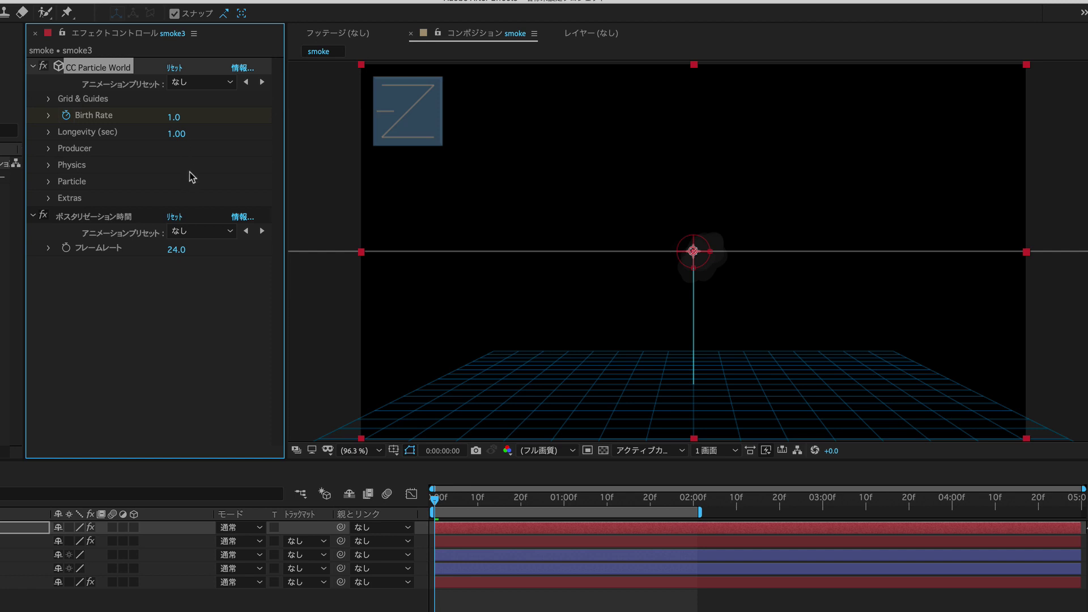
# - Set smoke3's Particle Type to Textured Square with tex2 as the Texture Layer
pyautogui.click(49, 182)
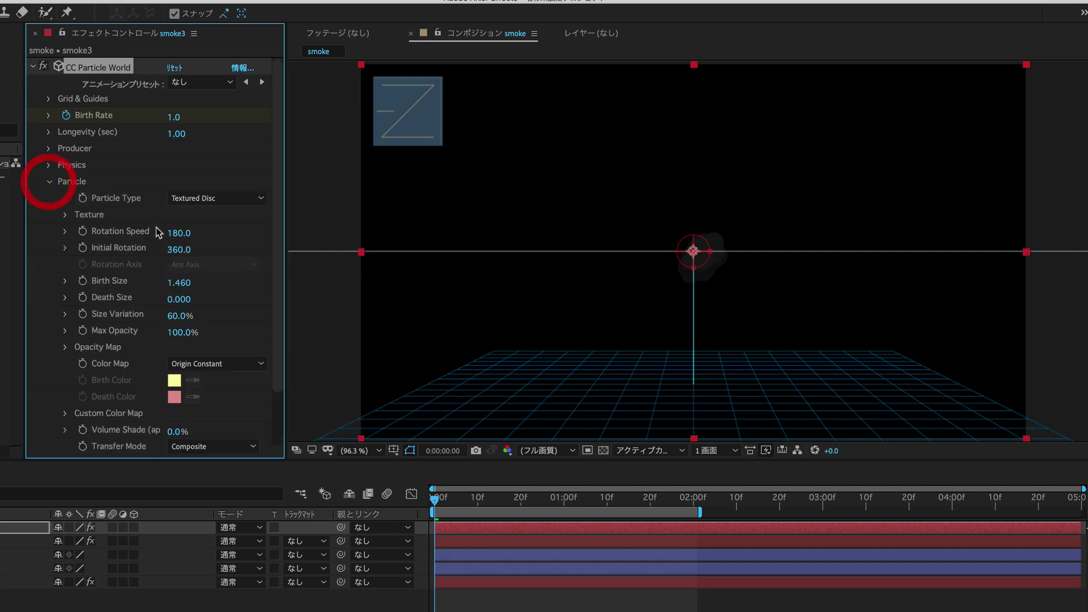
pyautogui.click(239, 199)
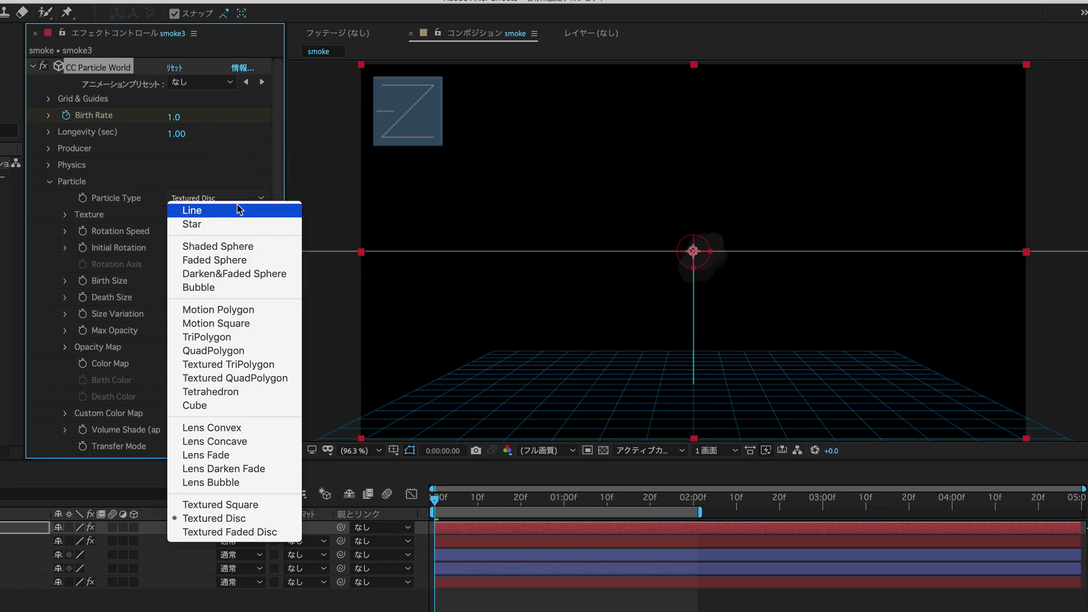
pyautogui.click(275, 507)
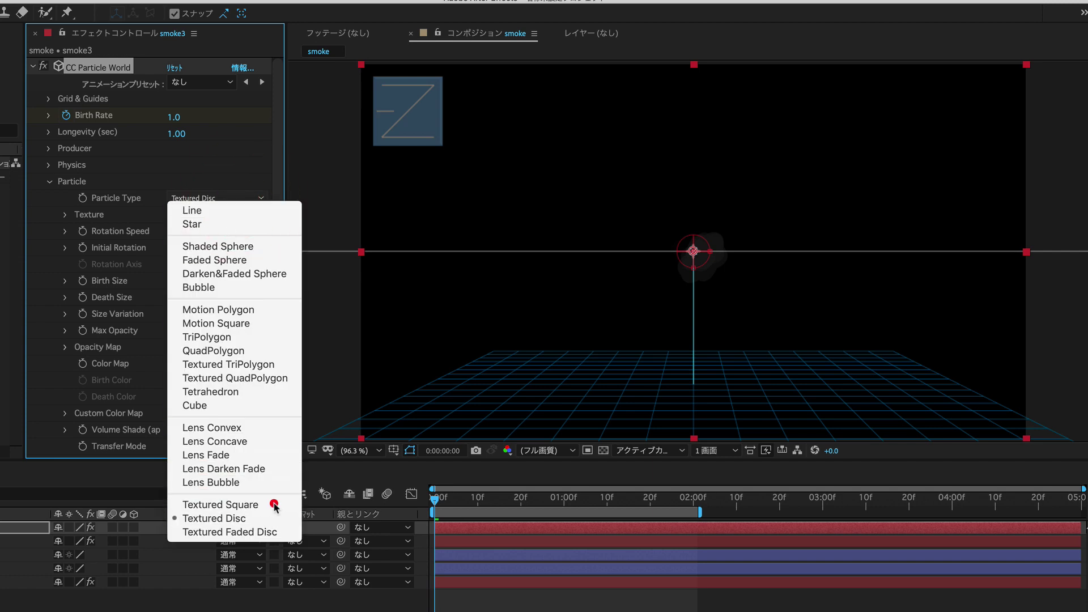
pyautogui.click(65, 214)
pyautogui.click(204, 231)
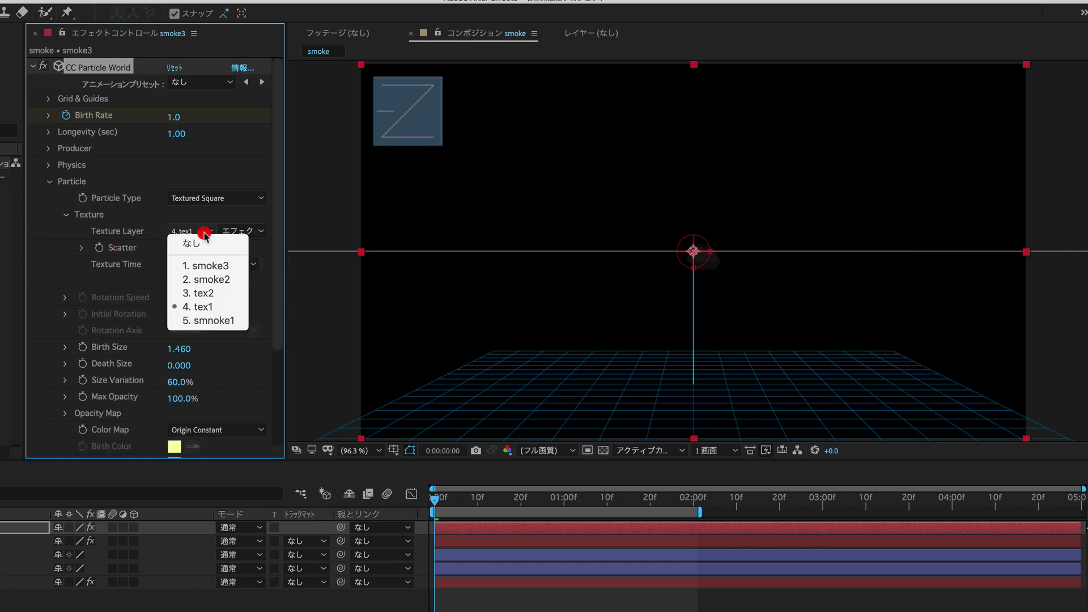
pyautogui.click(227, 293)
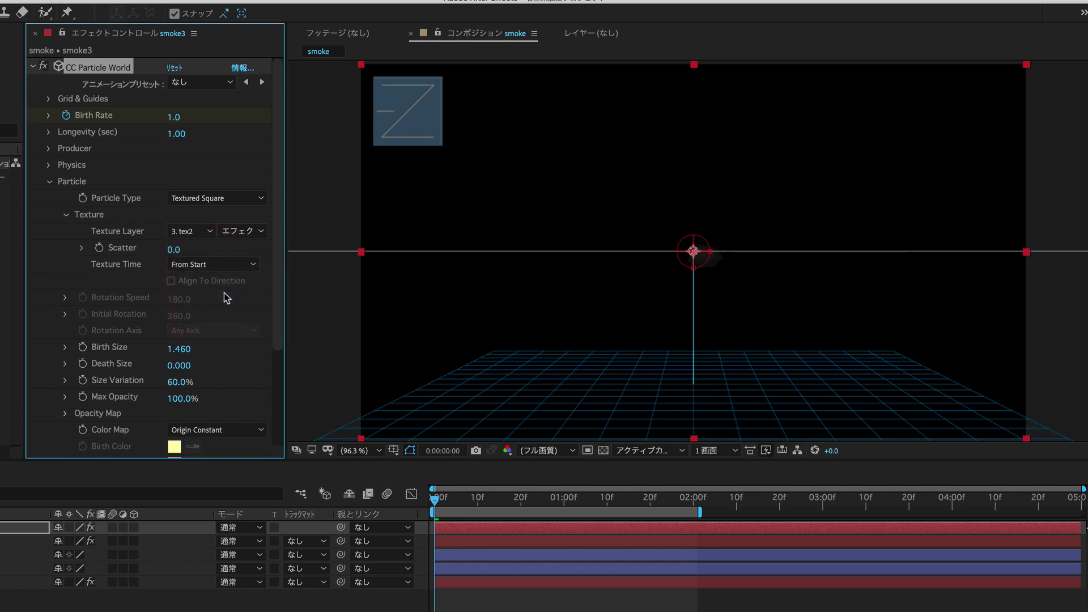
# - Set Birth Size to 2.000 and preview the textured smoke particles
pyautogui.click(181, 349)
pyautogui.write('2')
pyautogui.press('Return')
pyautogui.press('space')
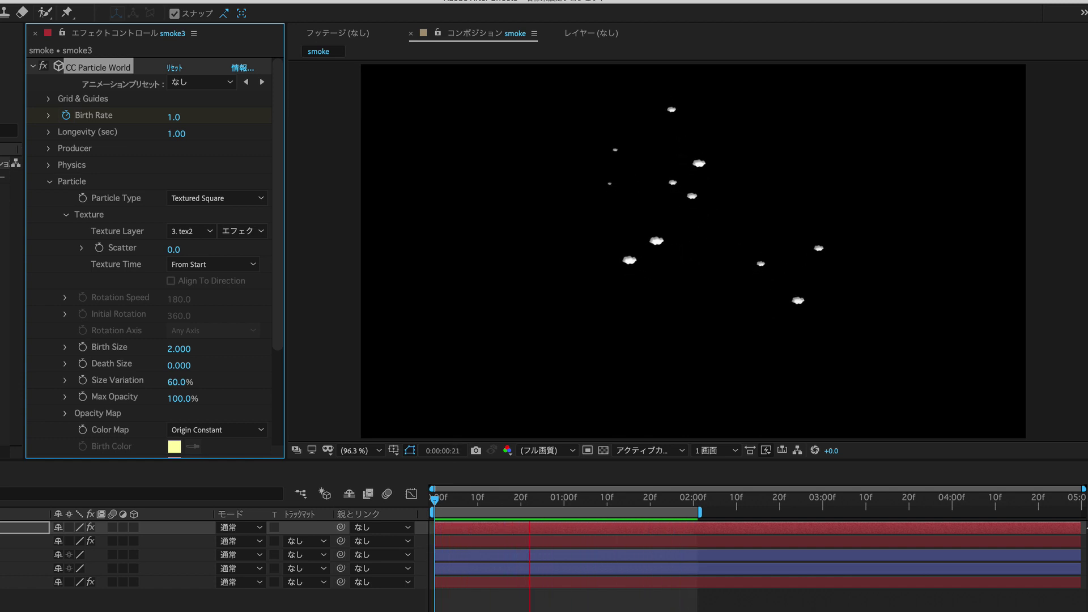
pyautogui.press('space')
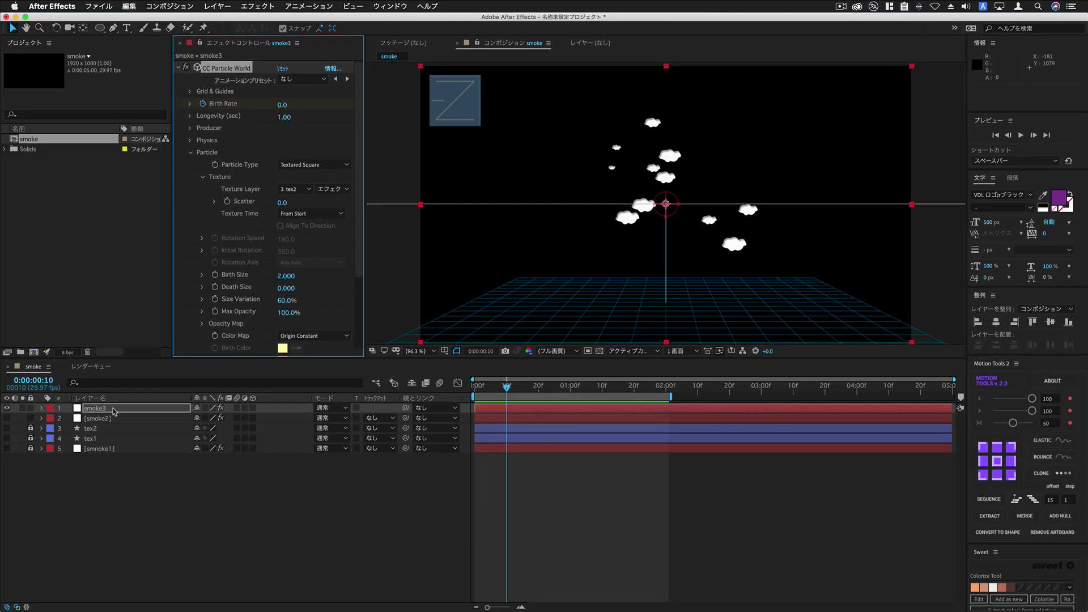
# - Turn the smoke2 and smnoke1 layers back on and return to frame 0
pyautogui.click(6, 418)
pyautogui.click(6, 448)
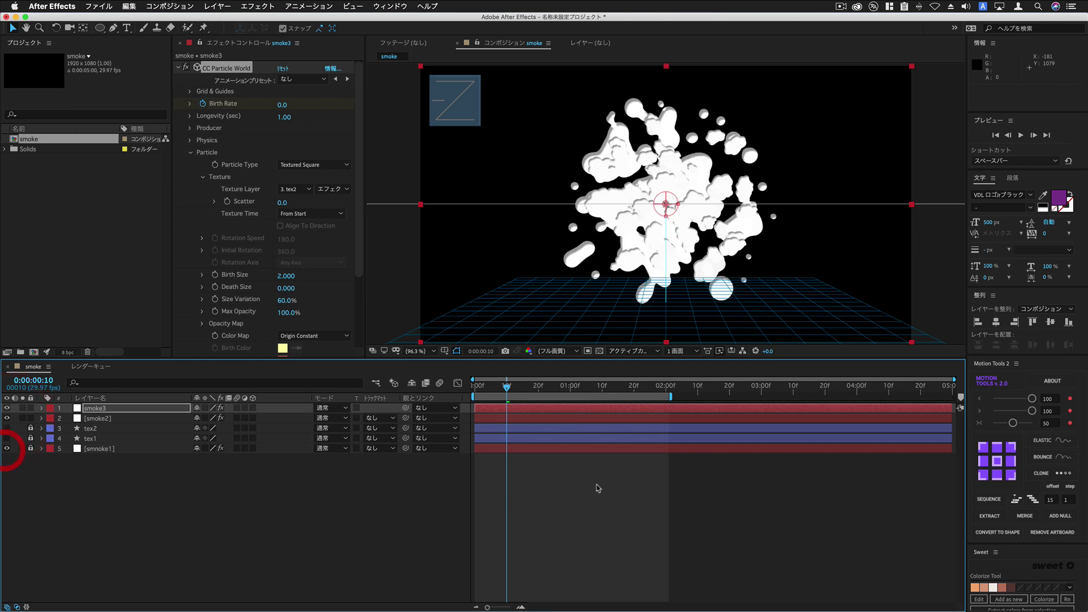
pyautogui.moveTo(507, 390); pyautogui.dragTo(473, 390)
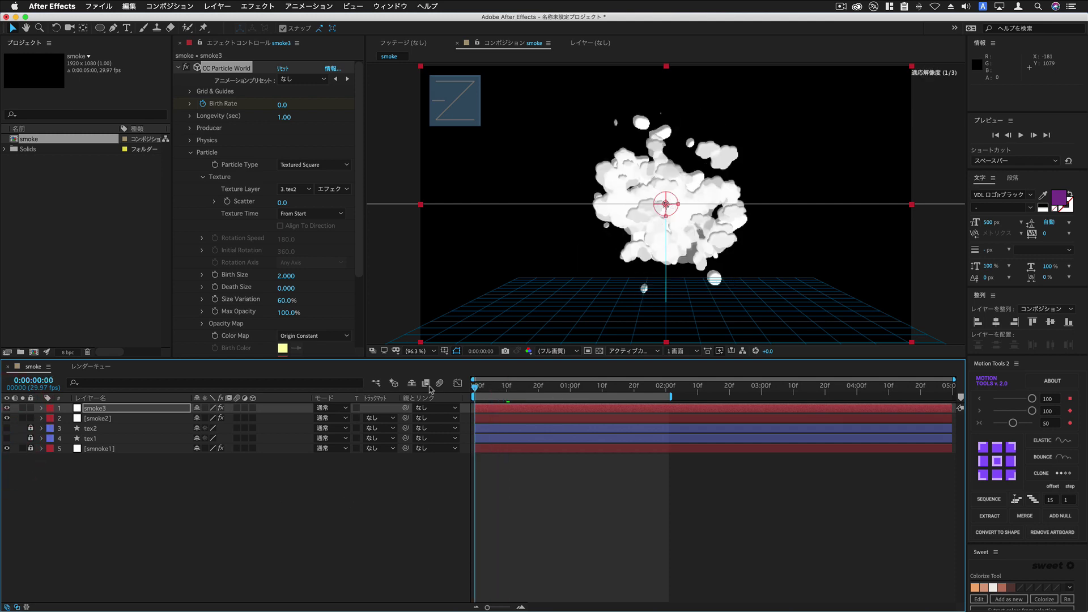